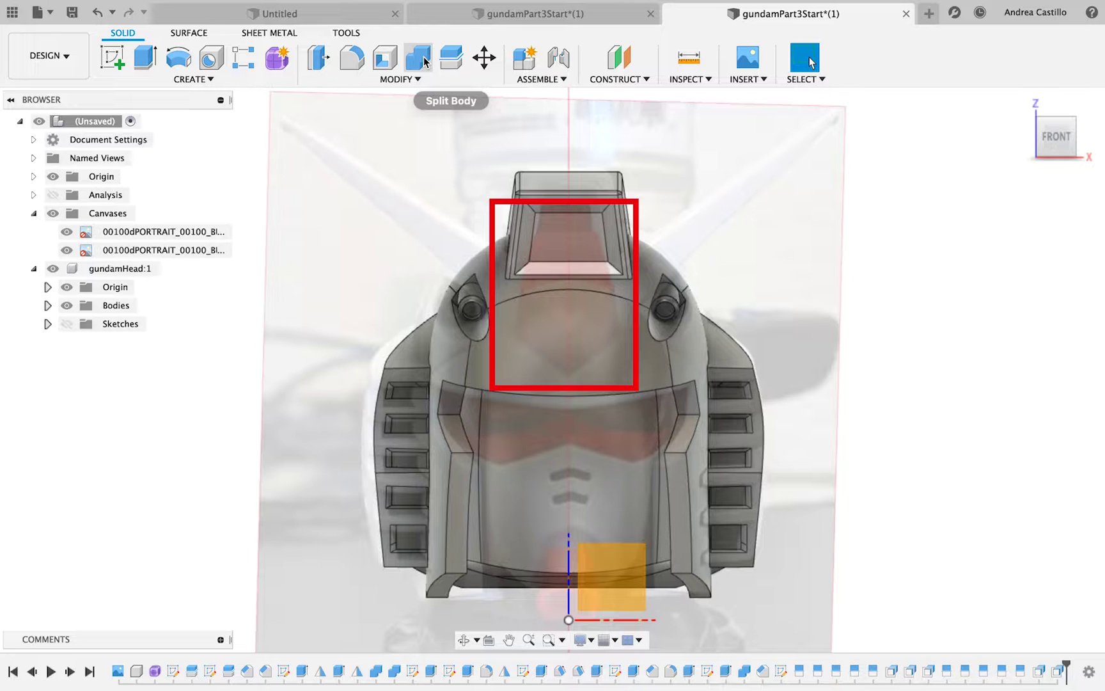
Combine another body into the innerHead target body using the Join operation.
{"action": "left_click", "coordinate": [521, 358]}
{"action": "left_click", "coordinate": [407, 360]}
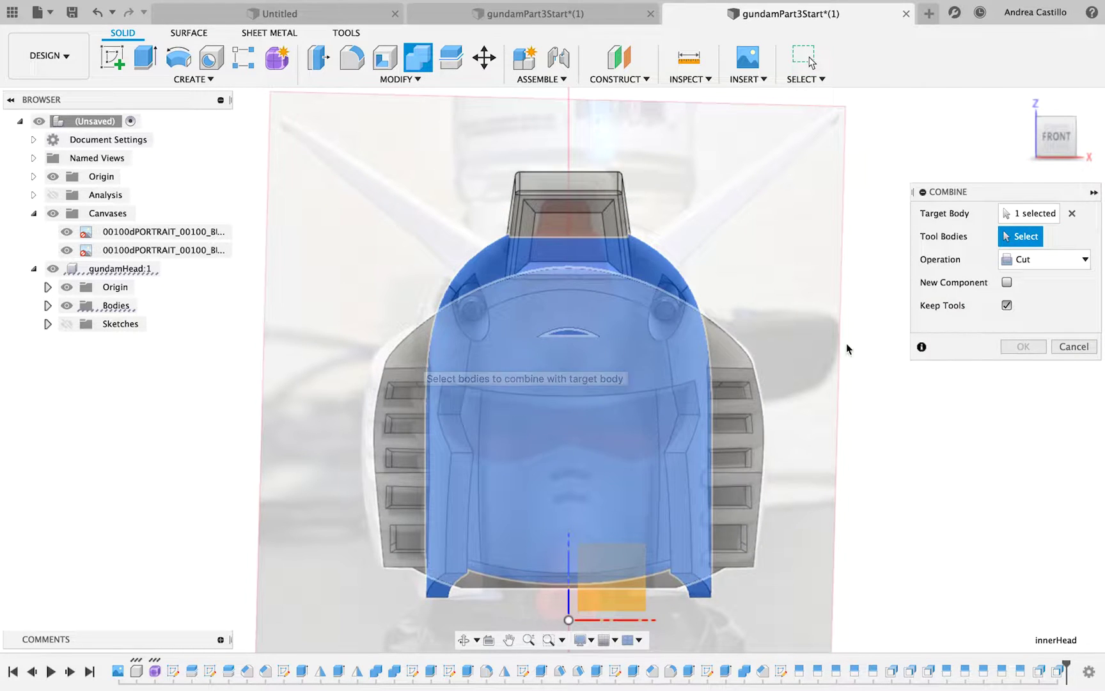
{"action": "left_click", "coordinate": [1028, 280]}
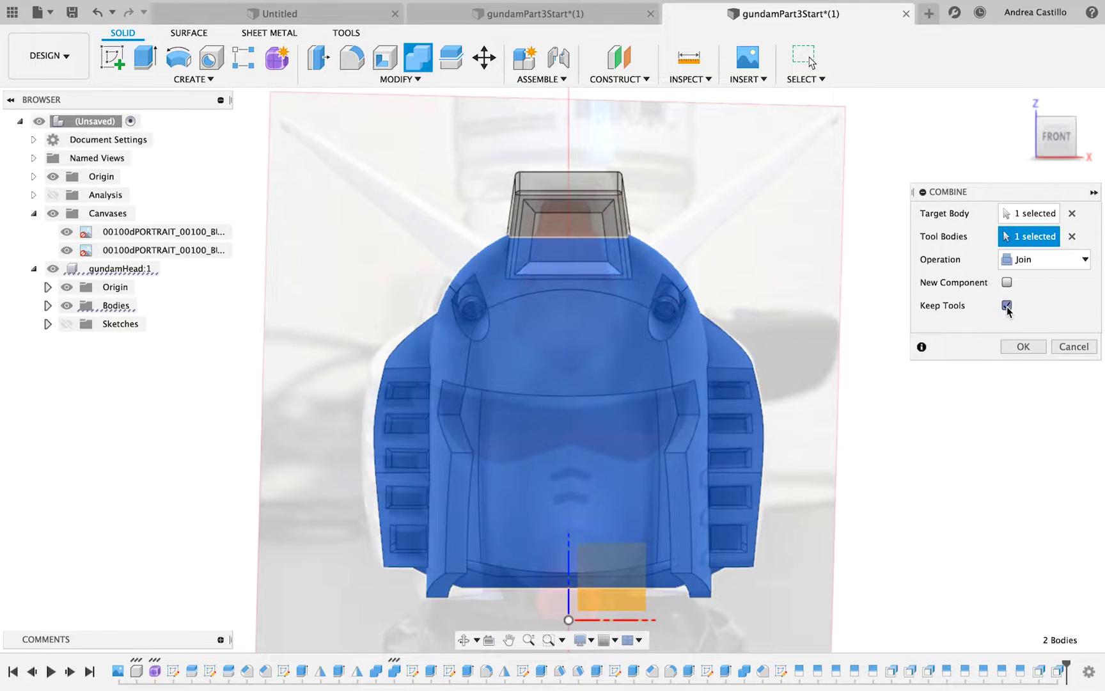
{"action": "left_click", "coordinate": [1023, 348]}
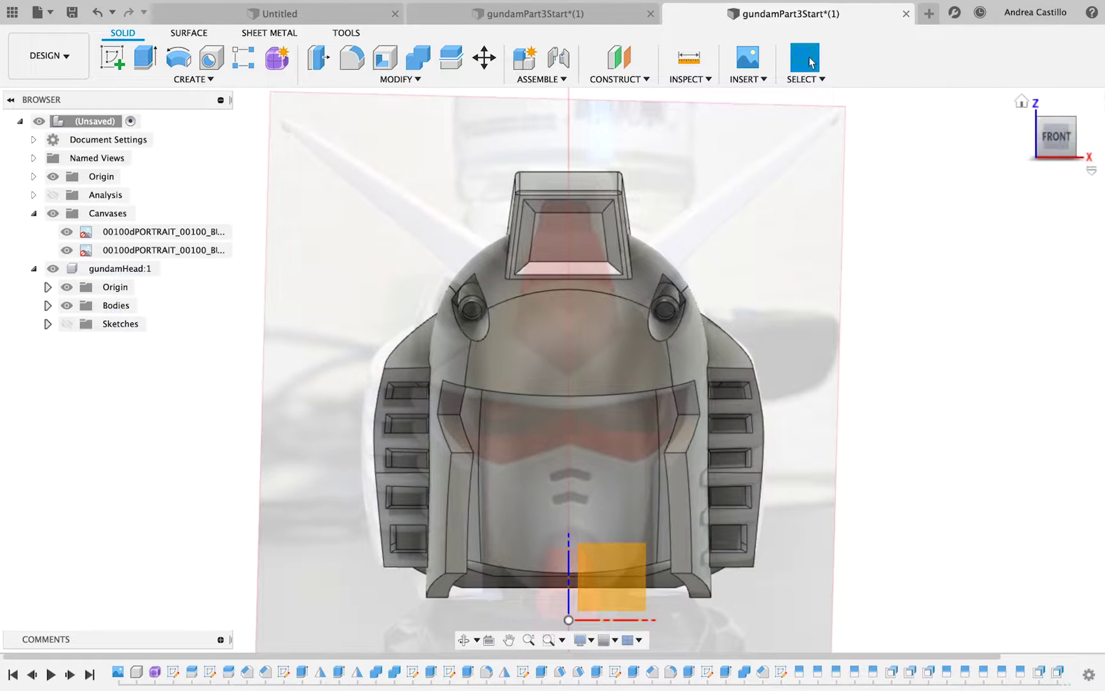
From the back view, cut the top head piece out of the helmet body.
{"action": "left_click", "coordinate": [1087, 138]}
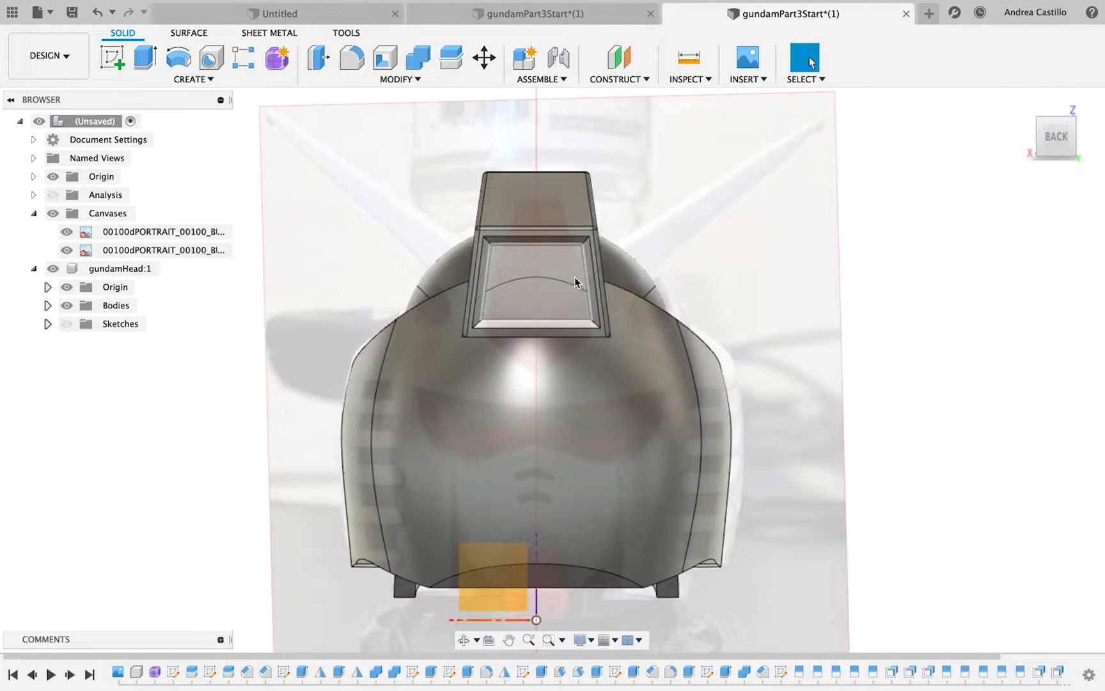
{"action": "left_click", "coordinate": [417, 57]}
{"action": "left_click", "coordinate": [536, 259]}
{"action": "left_click", "coordinate": [535, 198]}
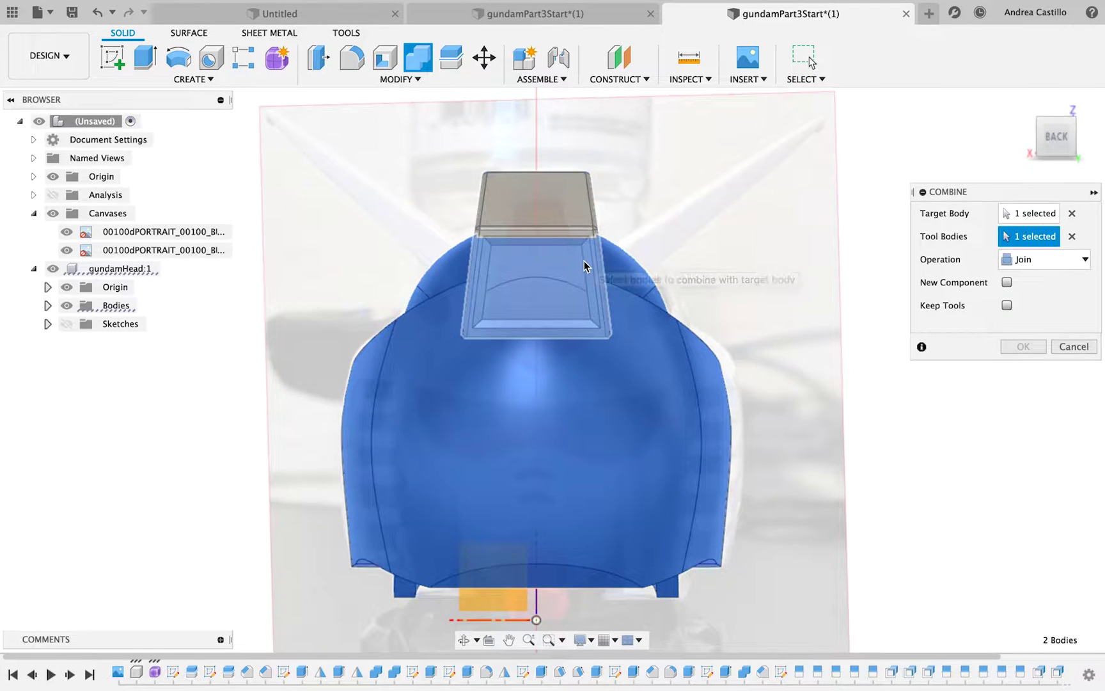
{"action": "left_click", "coordinate": [1045, 259]}
{"action": "left_click", "coordinate": [1024, 295]}
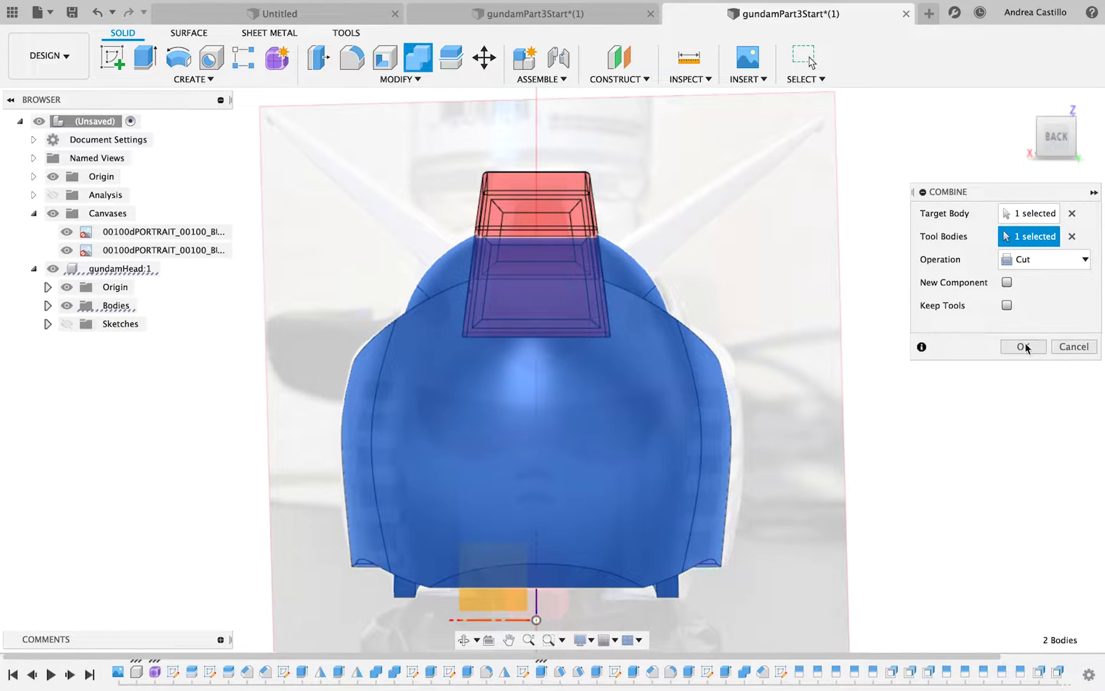
{"action": "left_click", "coordinate": [1024, 346]}
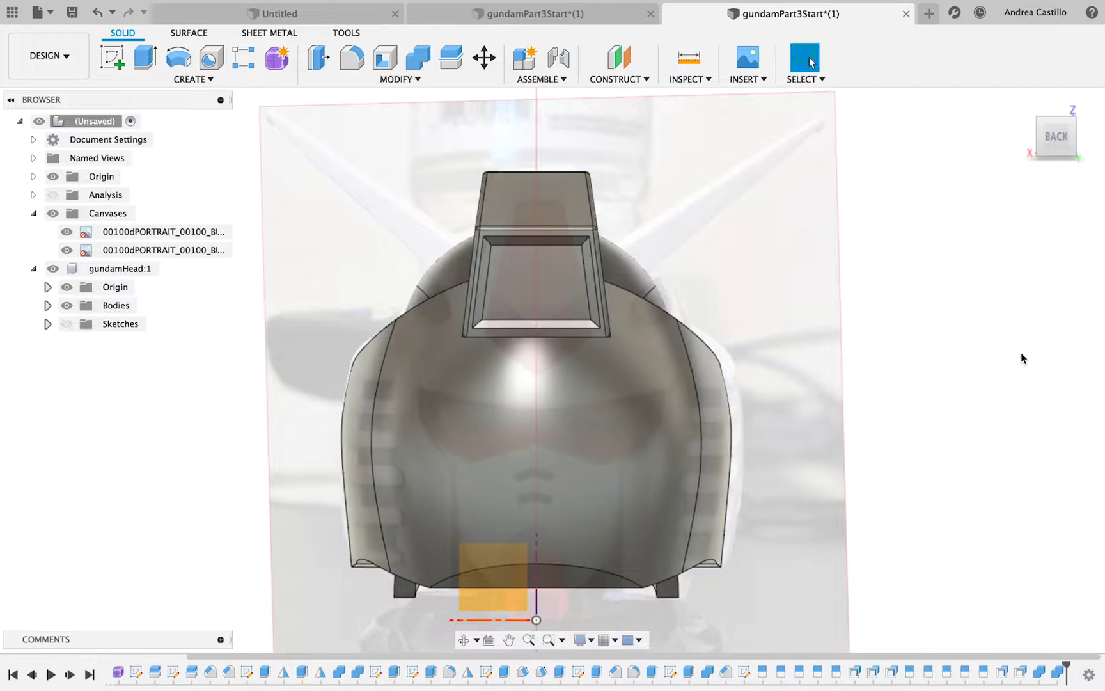
Toggle the topHeadPiece body off and on, then orbit to check the side and underside.
{"action": "left_click", "coordinate": [48, 305]}
{"action": "left_click", "coordinate": [80, 416]}
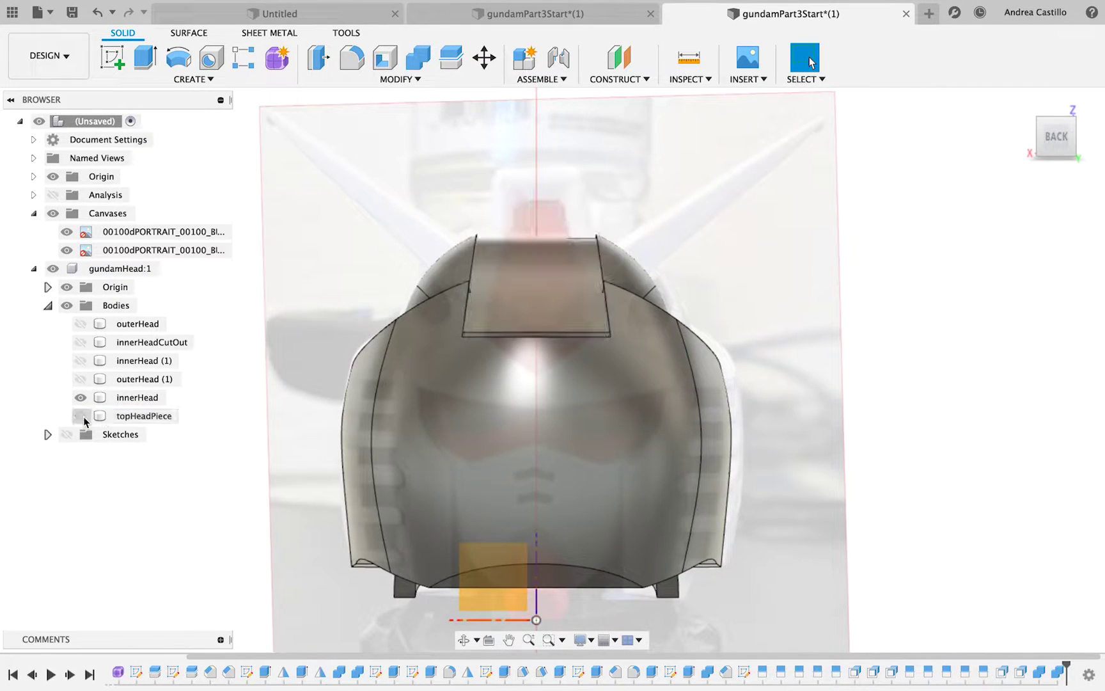
{"action": "left_click", "coordinate": [80, 415]}
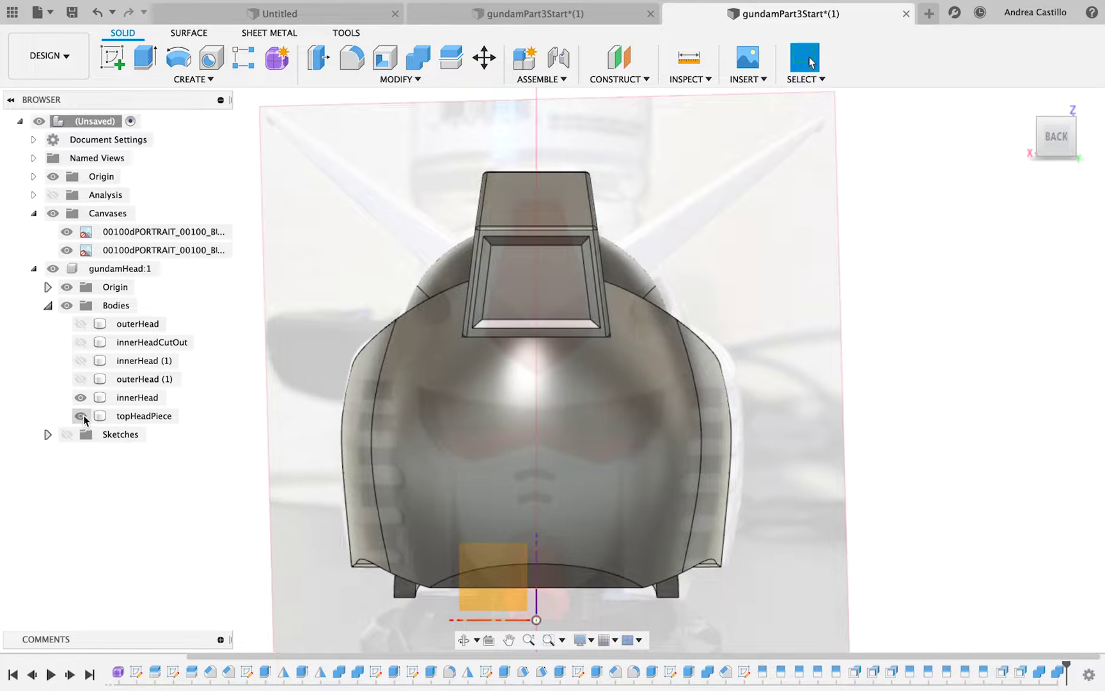
{"action": "left_click_drag", "start_coordinate": [1039, 138], "coordinate": [1053, 141]}
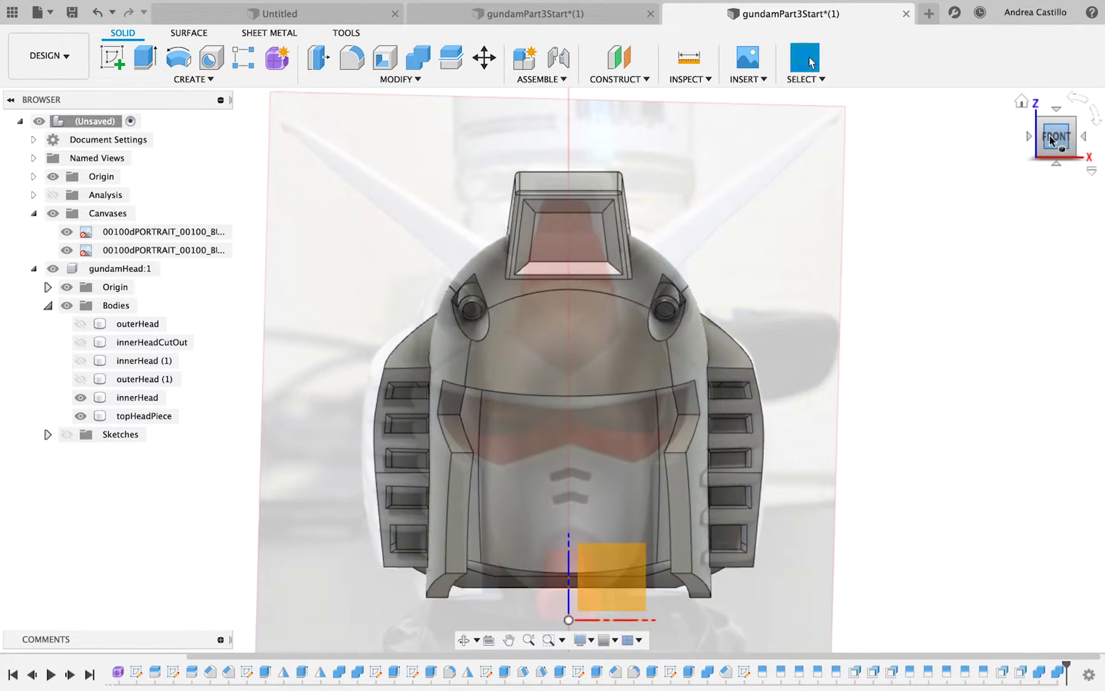
{"action": "left_click", "coordinate": [1083, 138]}
{"action": "left_click_drag", "start_coordinate": [1056, 137], "coordinate": [1060, 112]}
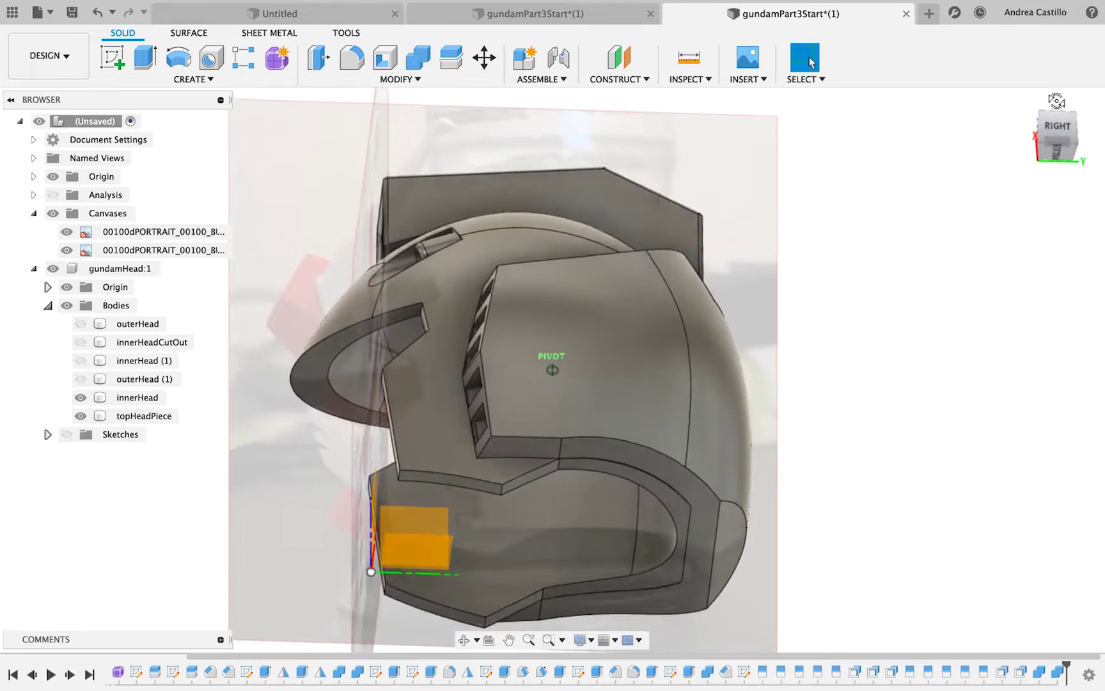
Edit Form1 with only the innerHeadCutOut body visible, viewed from the right side.
{"action": "left_click", "coordinate": [119, 672]}
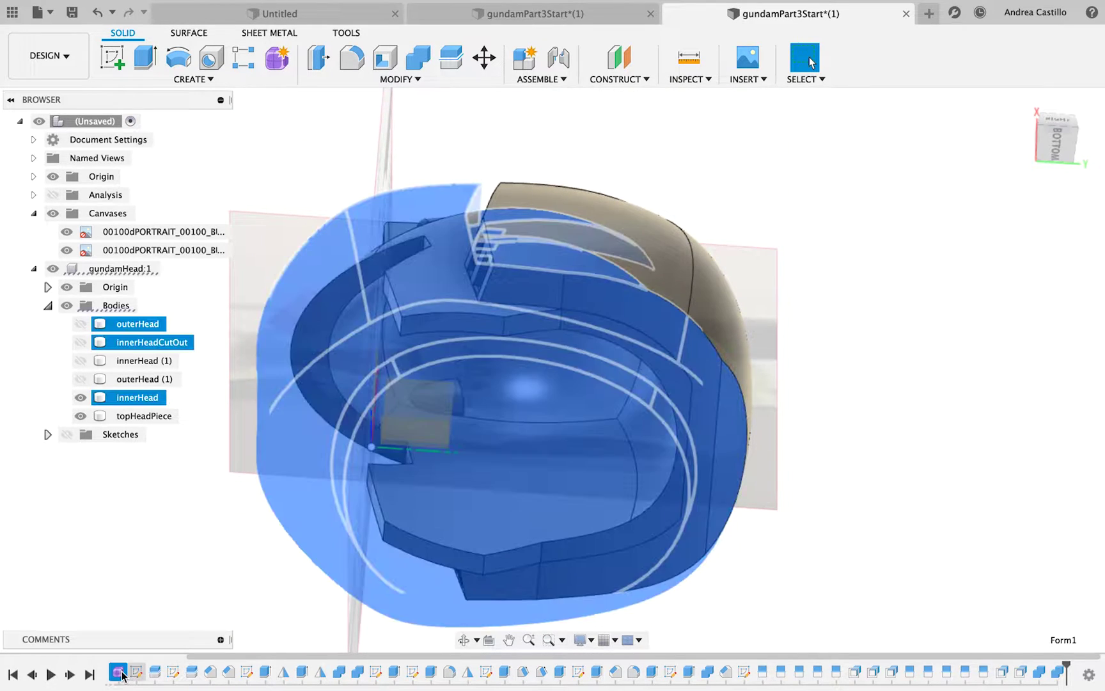
{"action": "right_click", "coordinate": [119, 672]}
{"action": "left_click", "coordinate": [151, 532]}
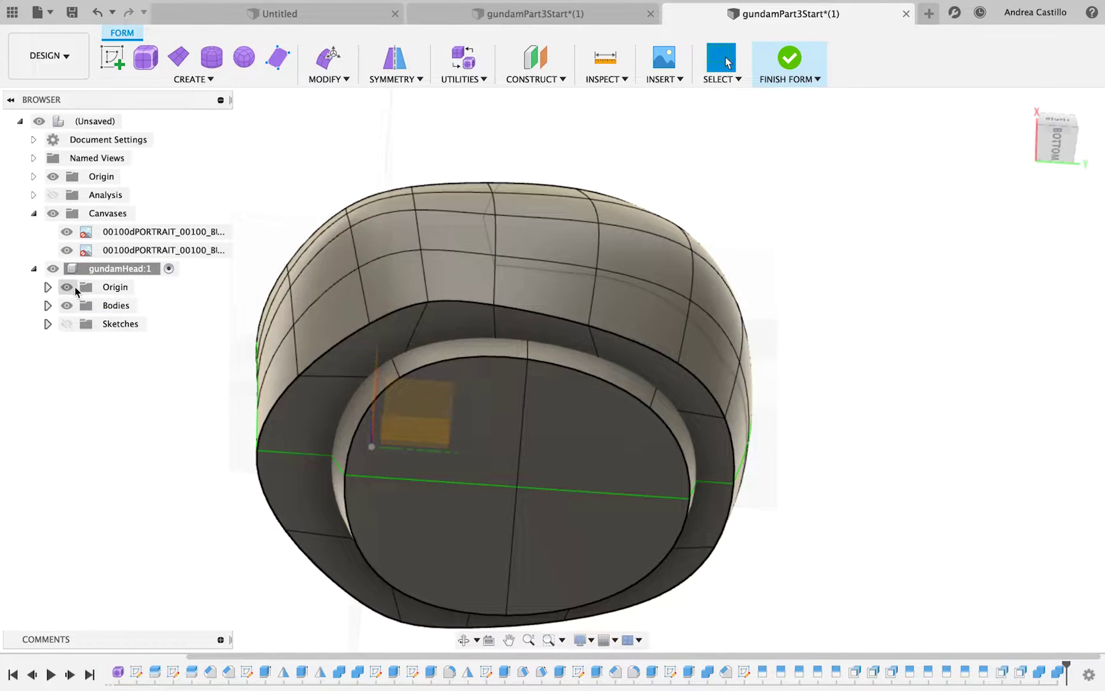
{"action": "left_click", "coordinate": [48, 305]}
{"action": "left_click", "coordinate": [80, 324]}
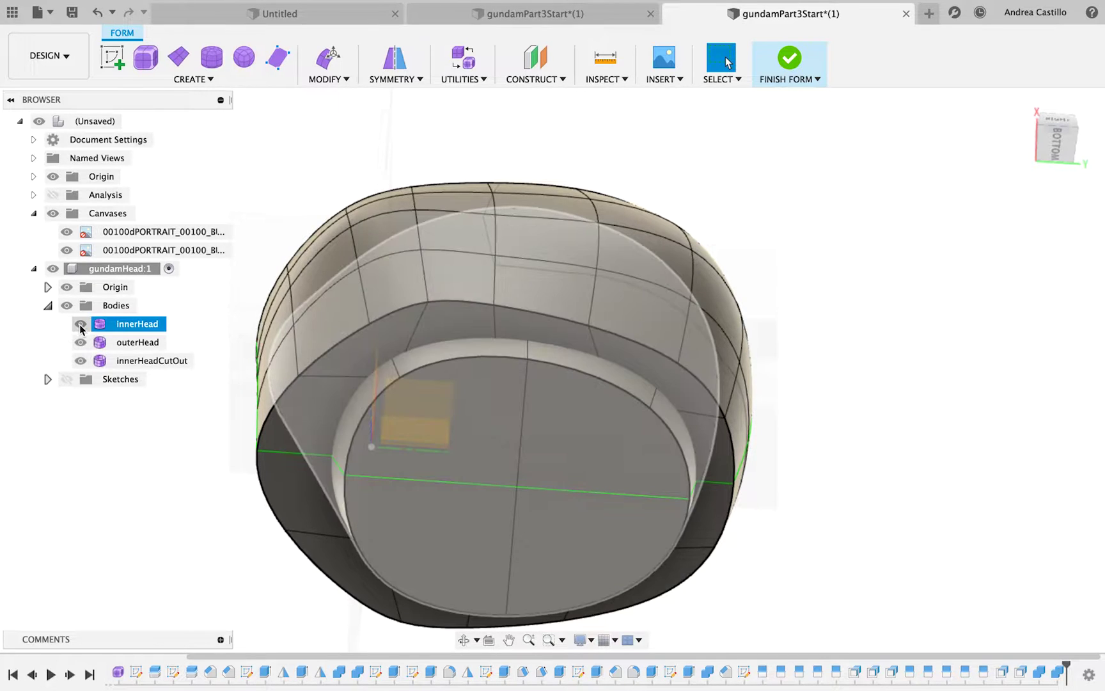
{"action": "left_click", "coordinate": [80, 360]}
{"action": "left_click", "coordinate": [82, 345]}
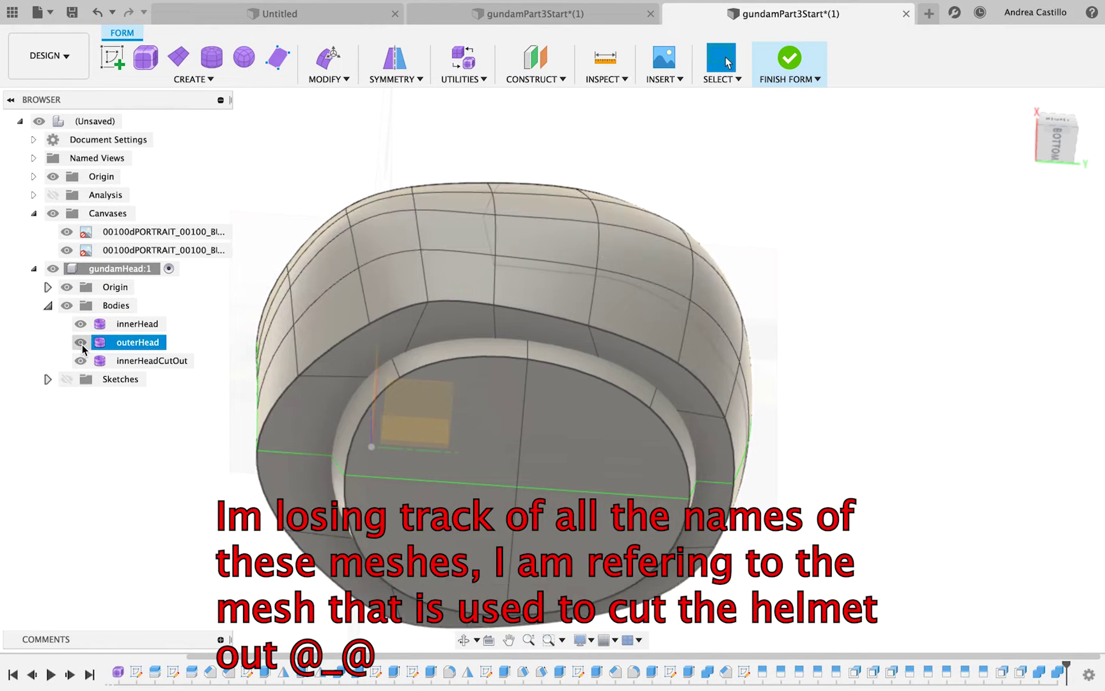
{"action": "left_click", "coordinate": [82, 344]}
{"action": "left_click", "coordinate": [80, 360]}
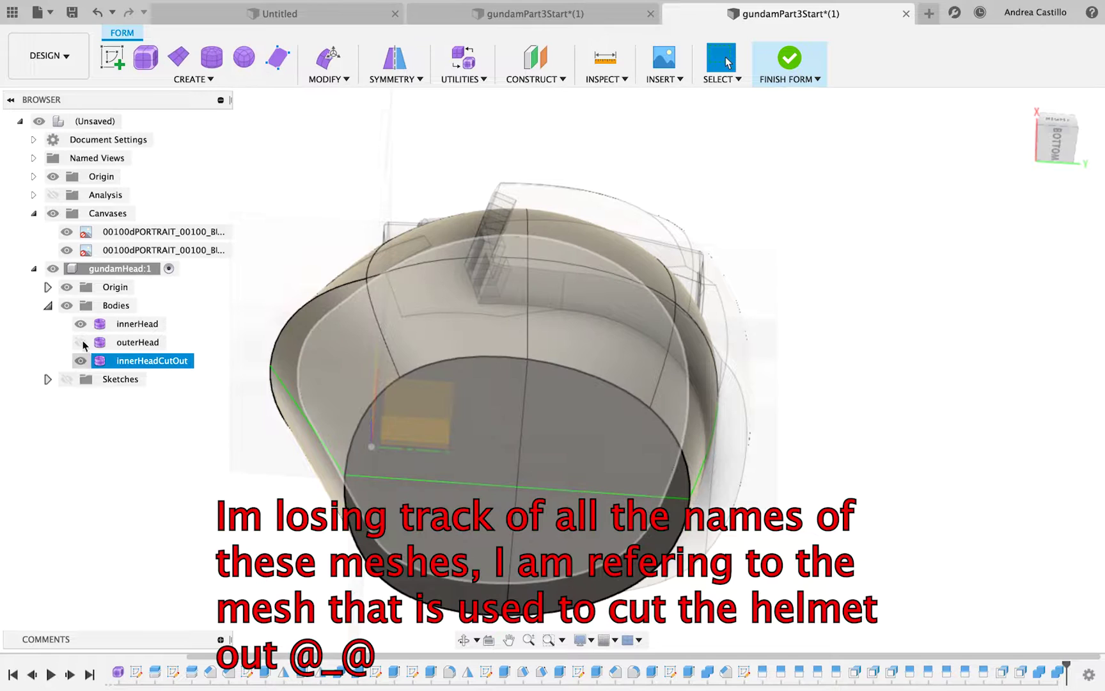
{"action": "left_click", "coordinate": [81, 324]}
{"action": "left_click", "coordinate": [1068, 139]}
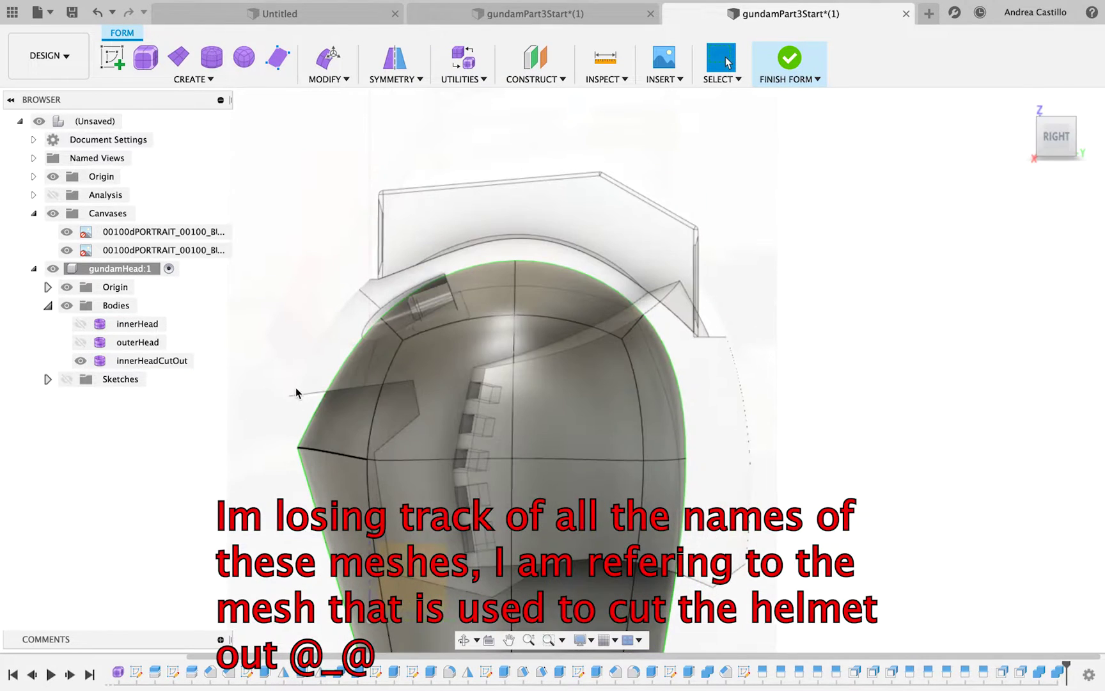
UnCrease the sharp edge on the innerHeadCutOut form, accepting the body upgrade.
{"action": "right_click", "coordinate": [317, 411]}
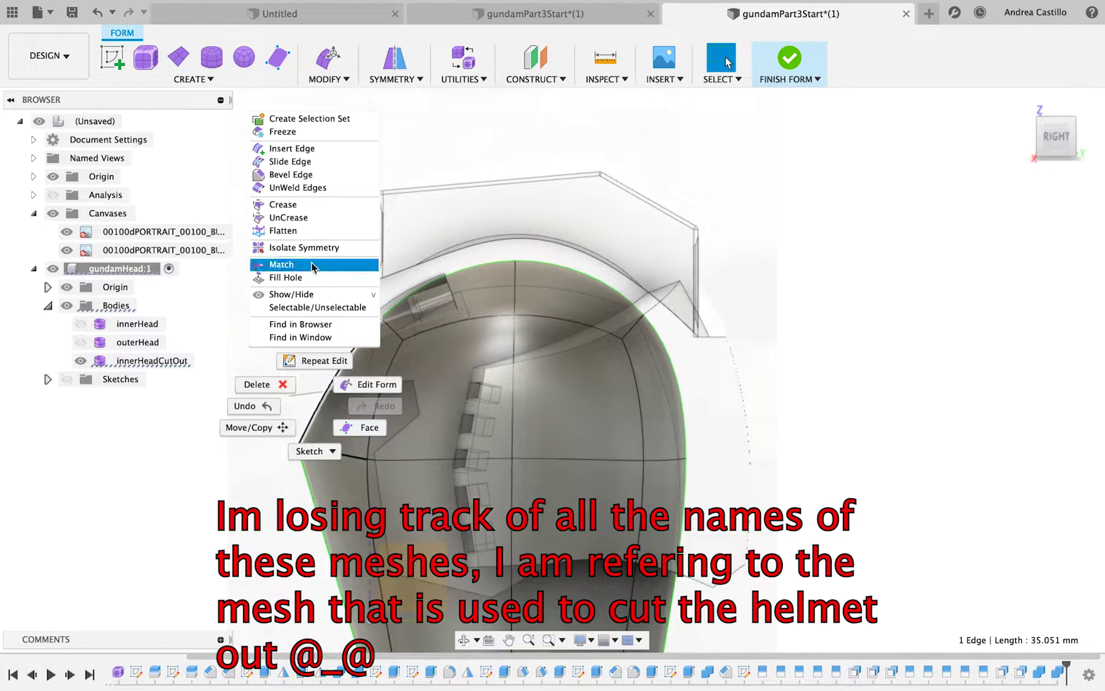
{"action": "left_click", "coordinate": [289, 218]}
{"action": "left_click", "coordinate": [319, 453]}
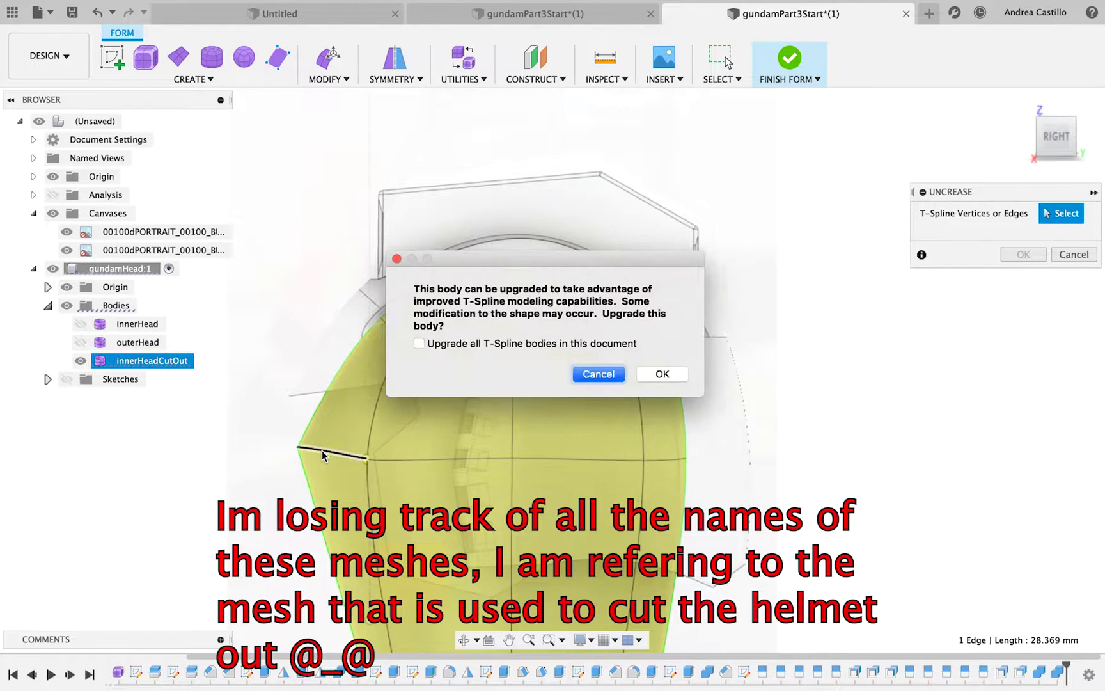
{"action": "left_click", "coordinate": [664, 374]}
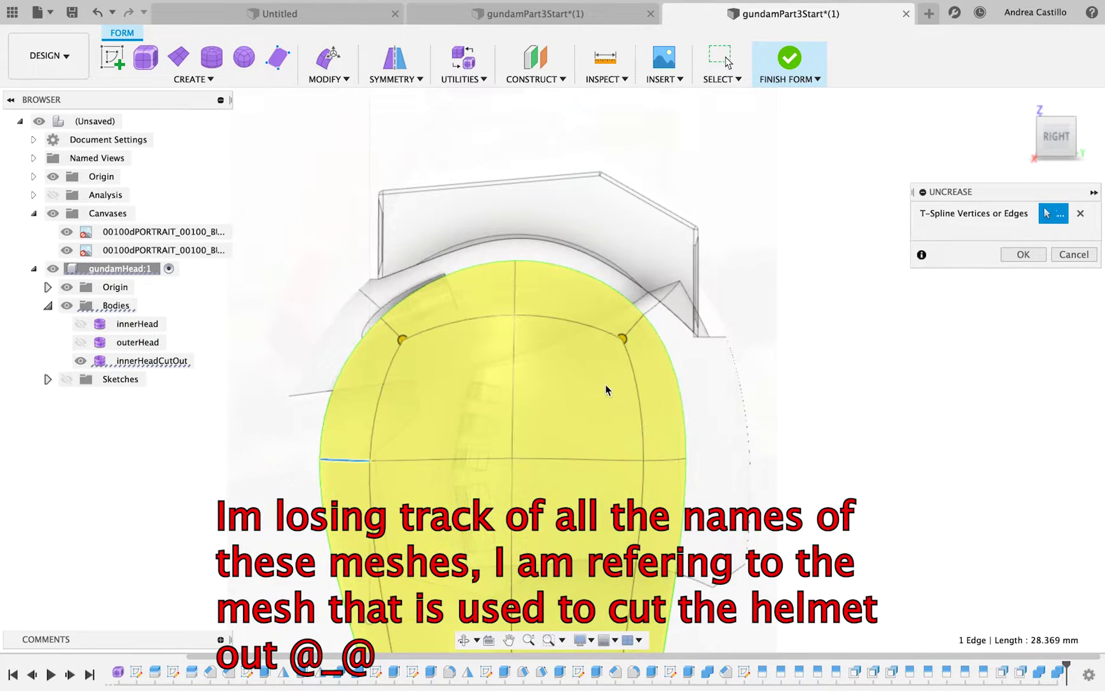
{"action": "left_click", "coordinate": [1024, 256]}
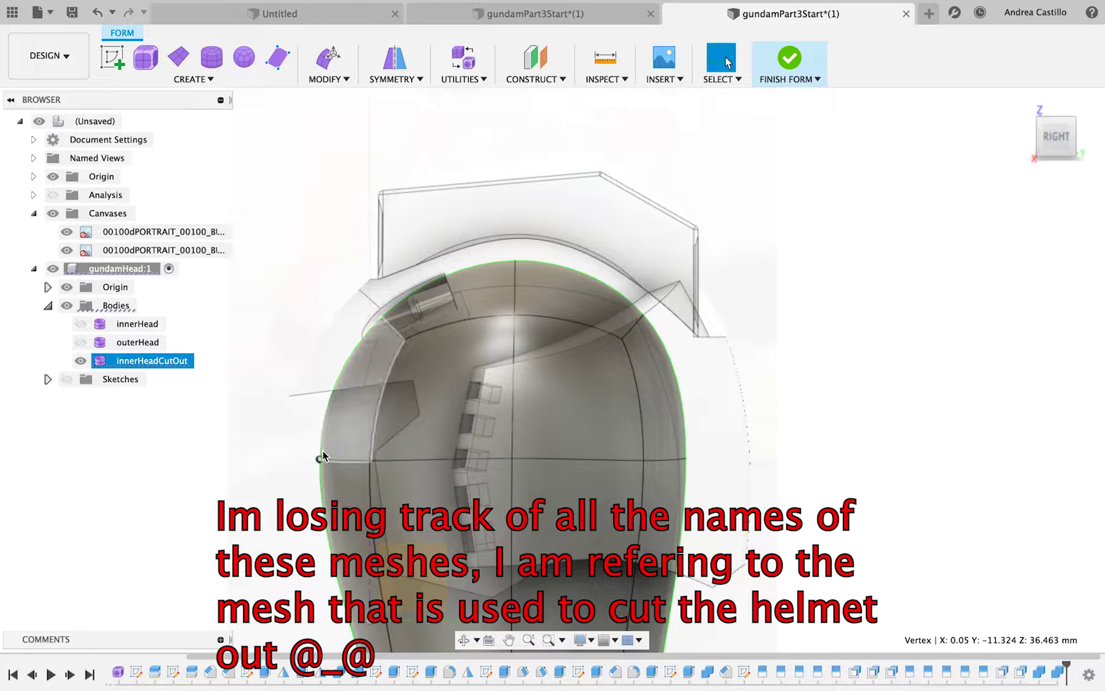
Push the side vertex 10 mm outward and finish the form edit.
{"action": "right_click", "coordinate": [321, 465]}
{"action": "left_click", "coordinate": [374, 430]}
{"action": "left_click_drag", "start_coordinate": [368, 459], "coordinate": [384, 460]}
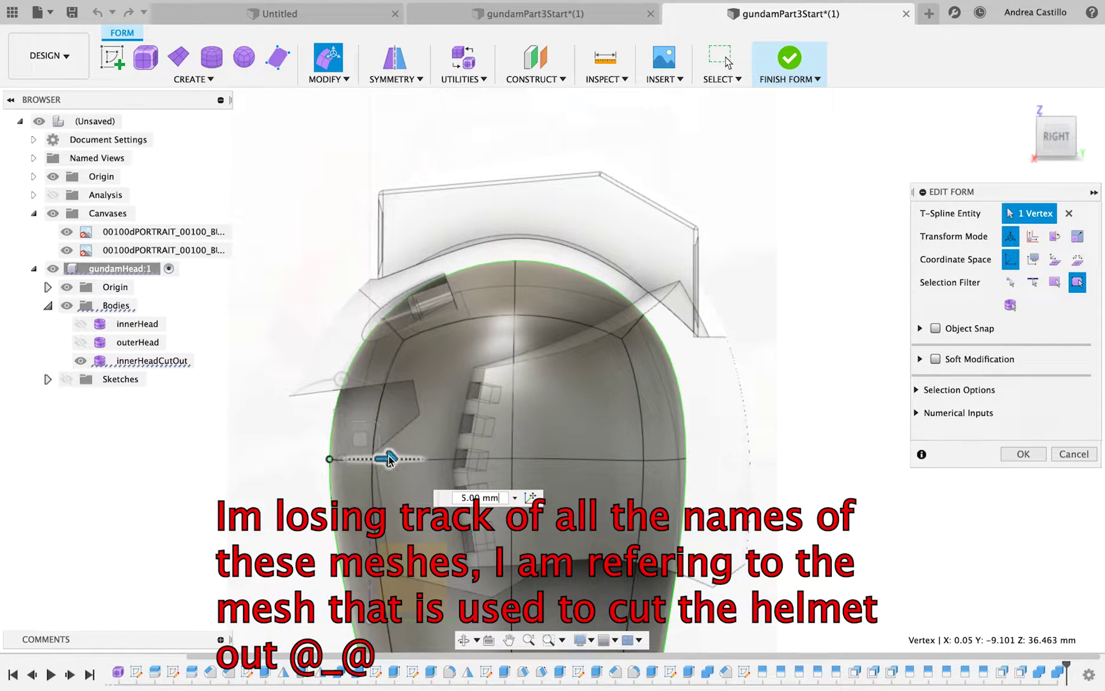
{"action": "left_click_drag", "start_coordinate": [389, 460], "coordinate": [403, 461]}
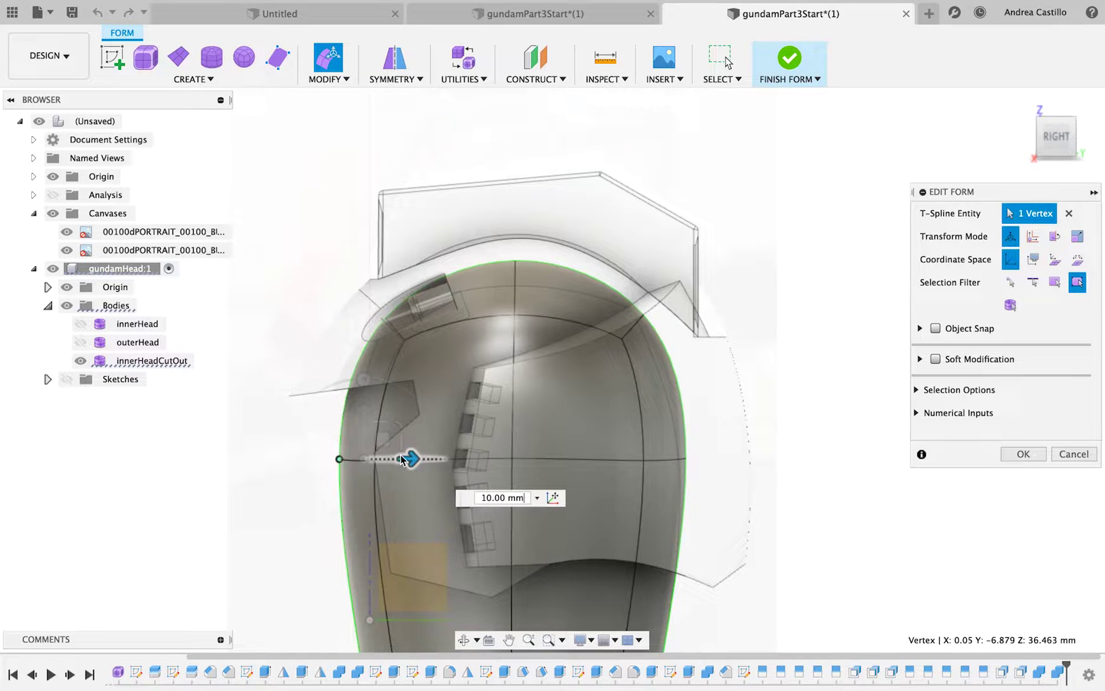
{"action": "left_click", "coordinate": [1022, 454]}
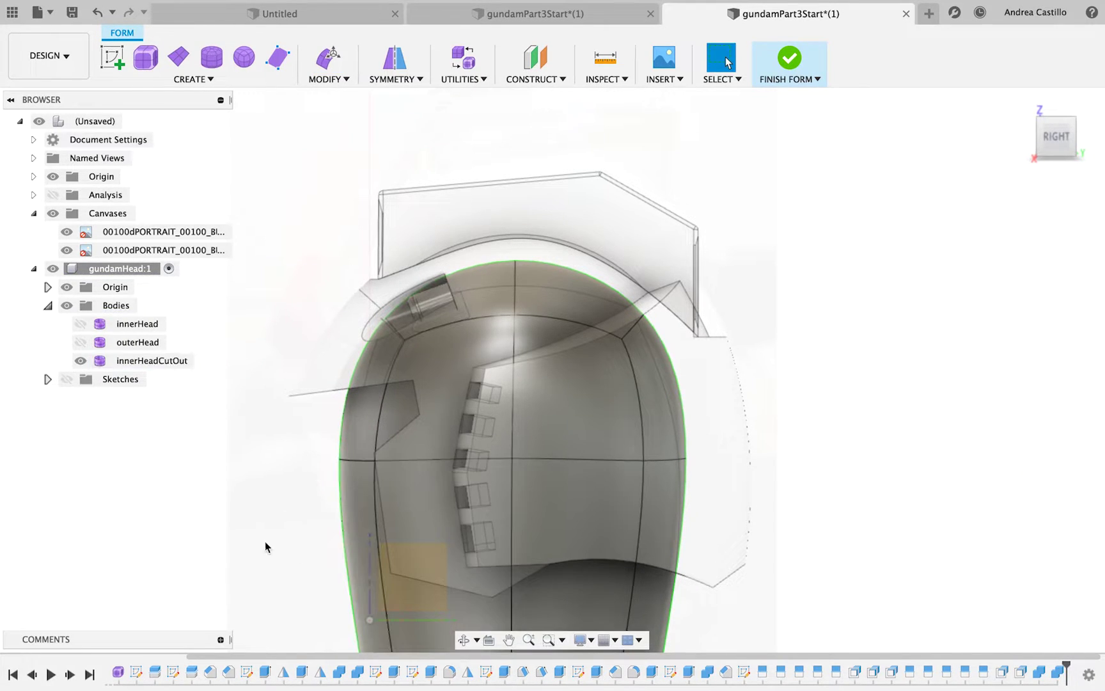
{"action": "left_click", "coordinate": [785, 63]}
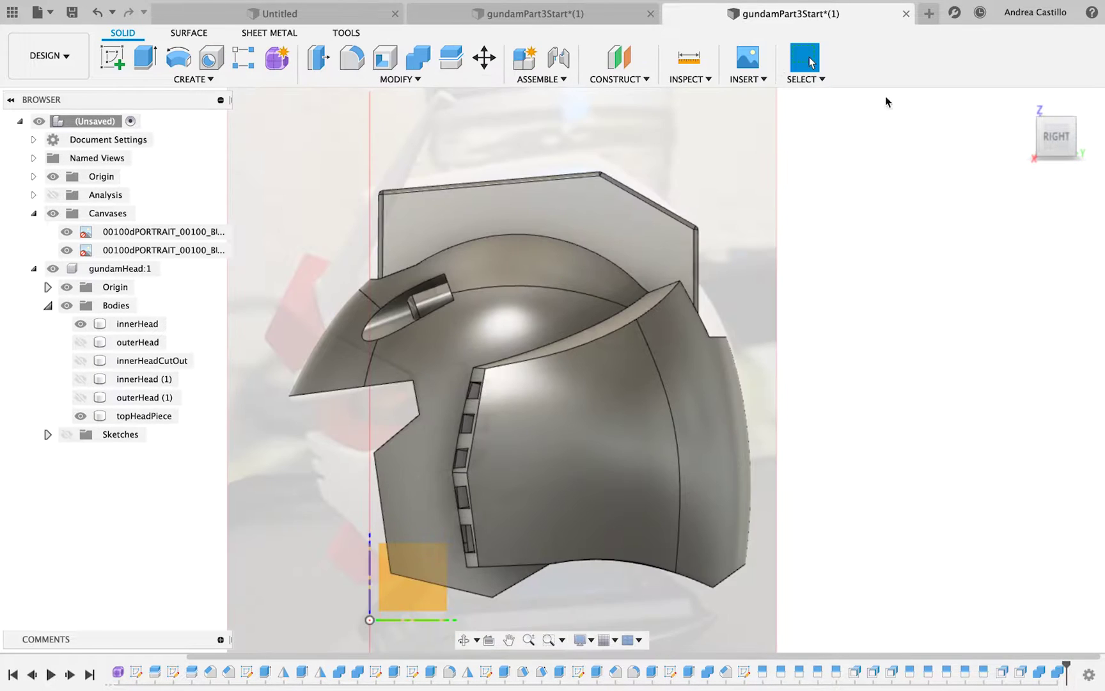
Check the reshaped helmet from the front, hide the reference canvases, and start a new form.
{"action": "mouse_move", "coordinate": [1055, 146]}
{"action": "left_mouse_down"}
{"action": "mouse_move", "coordinate": [1052, 123]}
{"action": "mouse_move", "coordinate": [1046, 144]}
{"action": "left_mouse_up"}
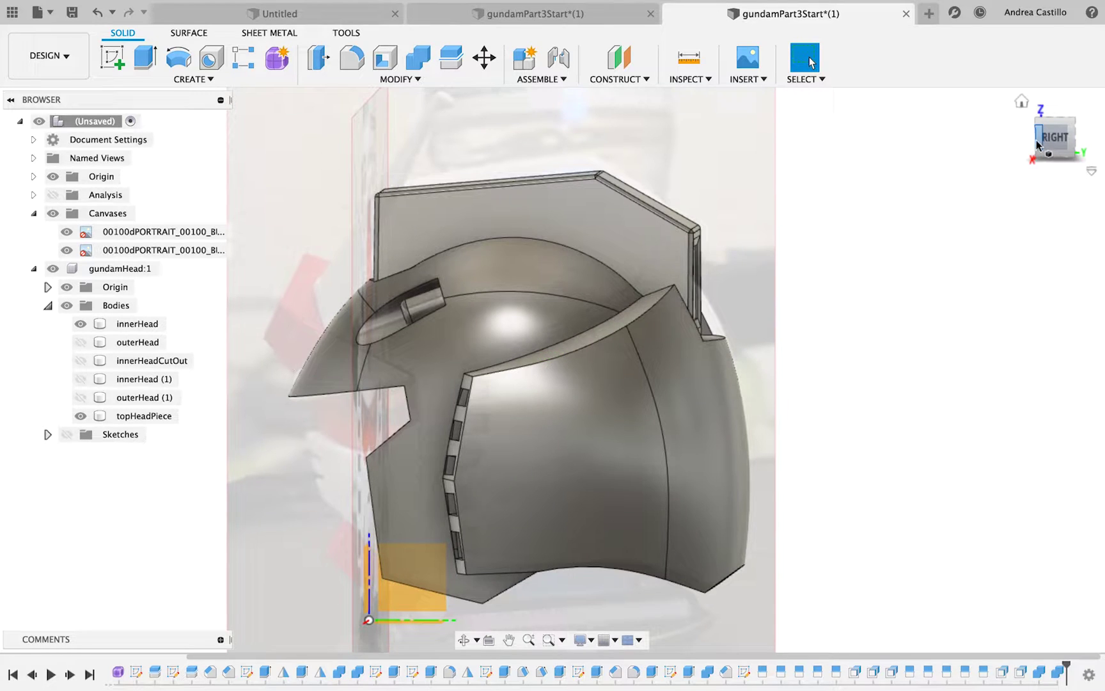
{"action": "left_click", "coordinate": [1039, 145]}
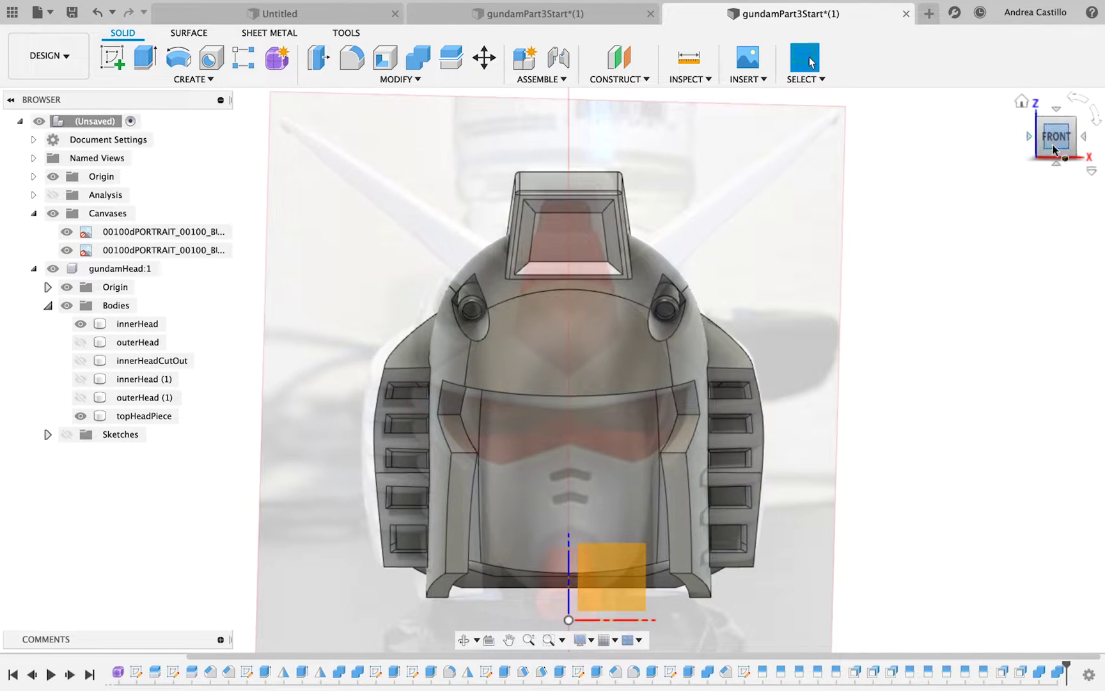
{"action": "key", "text": "Escape"}
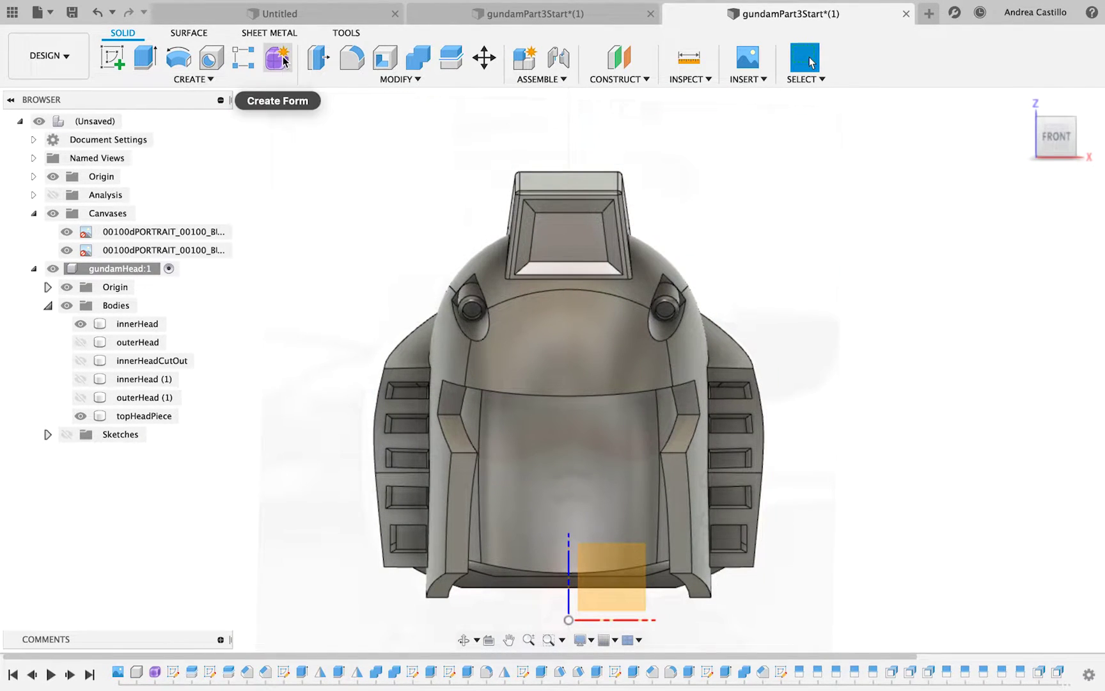
{"action": "mouse_move", "coordinate": [276, 59]}
{"action": "left_click", "coordinate": [284, 61]}
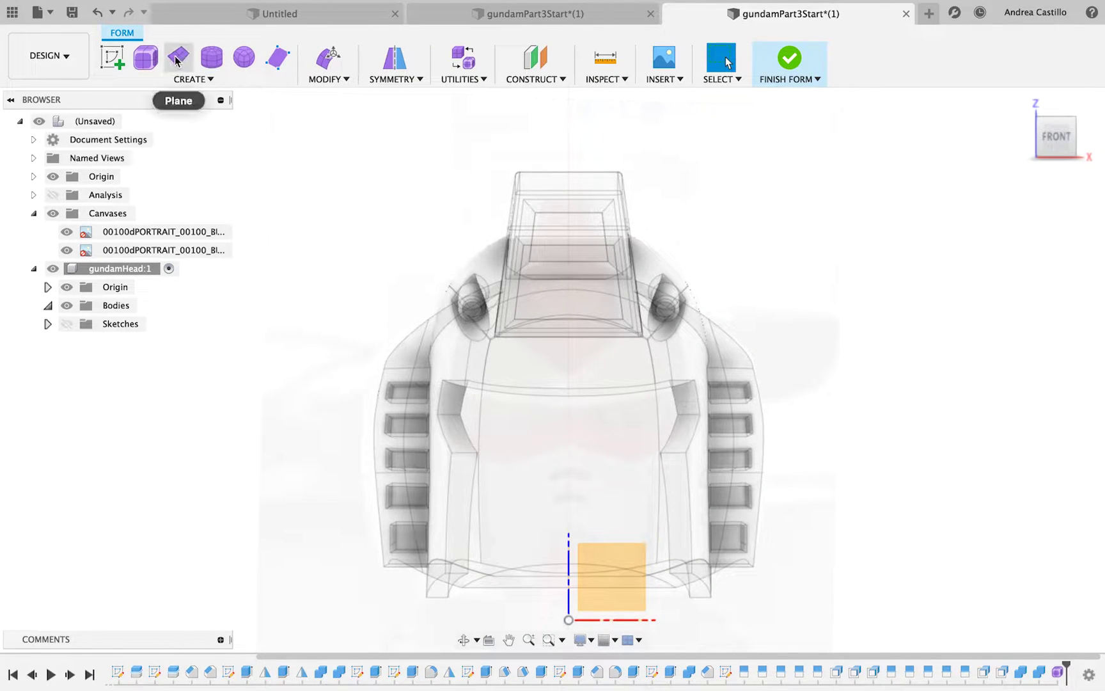
Create a 2×2 box form, 45.22 × 39.655 × 19.827 mm, over the head's upper centre.
{"action": "left_click", "coordinate": [146, 58]}
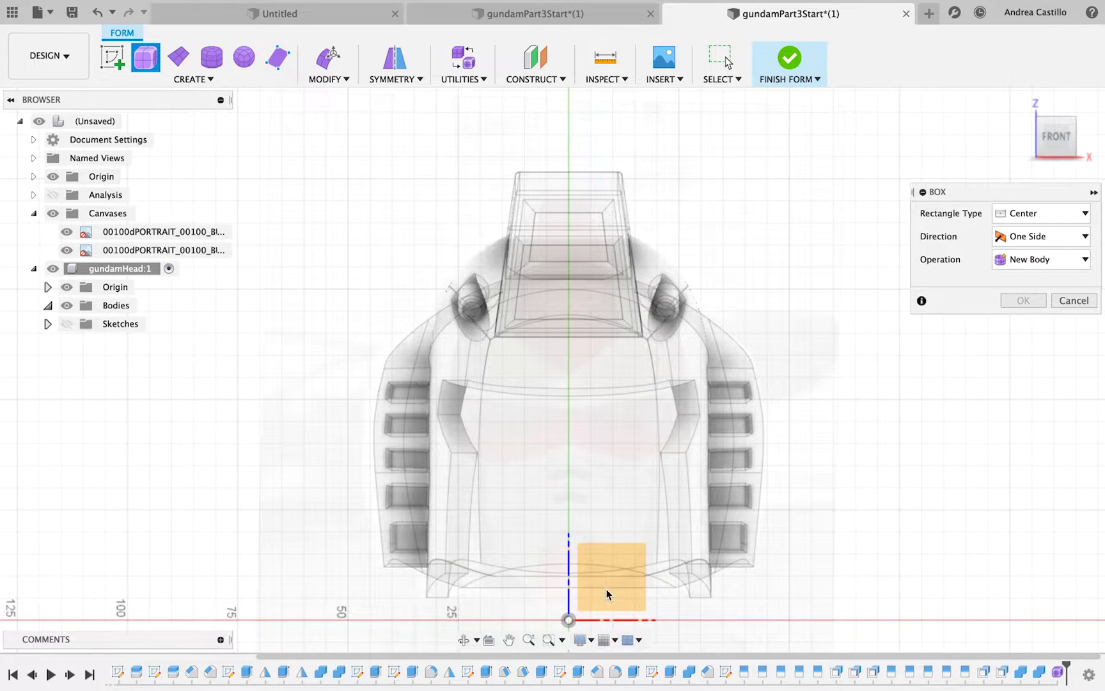
{"action": "left_click", "coordinate": [563, 284]}
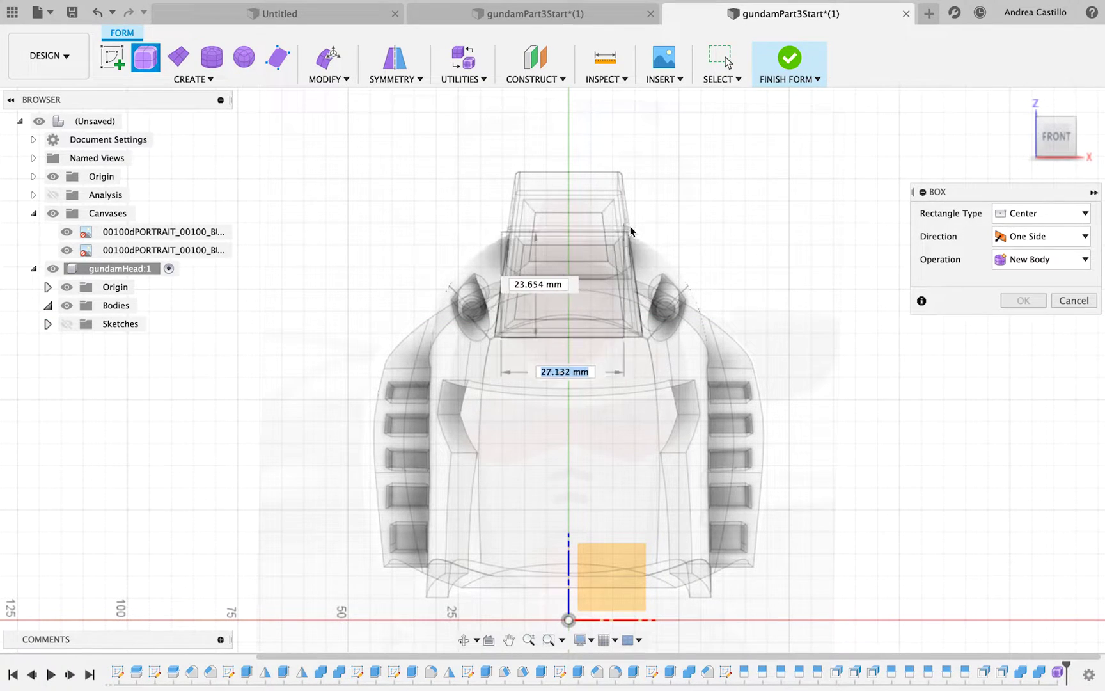
{"action": "left_click", "coordinate": [662, 204]}
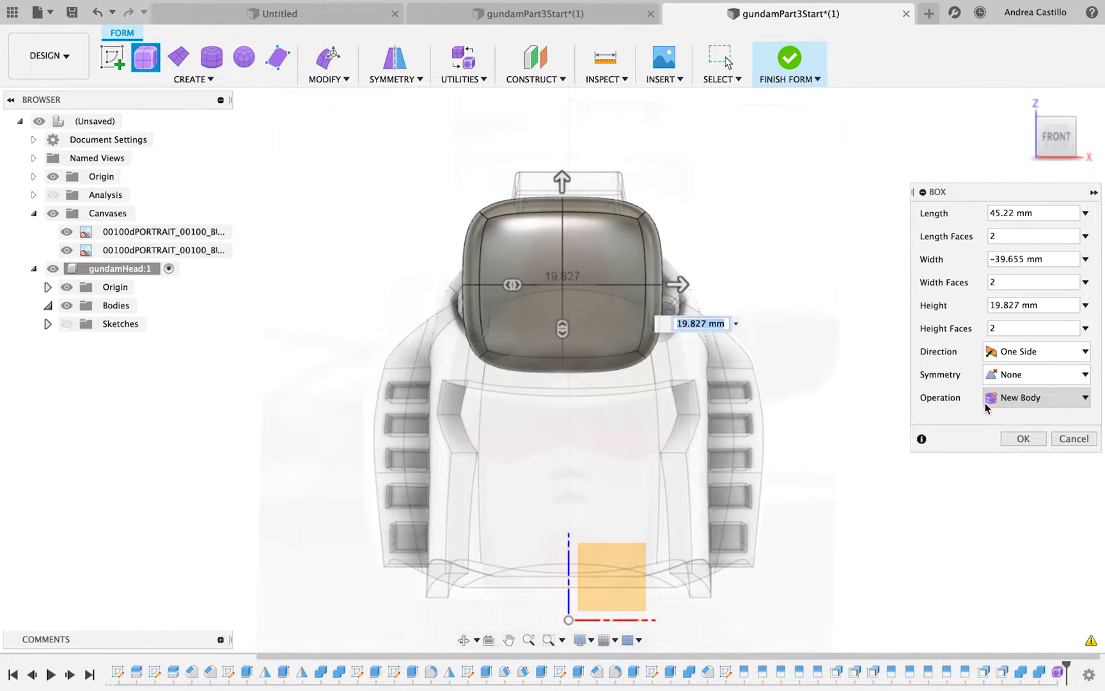
{"action": "left_click", "coordinate": [1023, 439]}
Crease the whole box and begin Mirror - Internal symmetry on its first top face.
{"action": "left_click_drag", "start_coordinate": [414, 242], "coordinate": [920, 450]}
{"action": "left_click", "coordinate": [328, 80]}
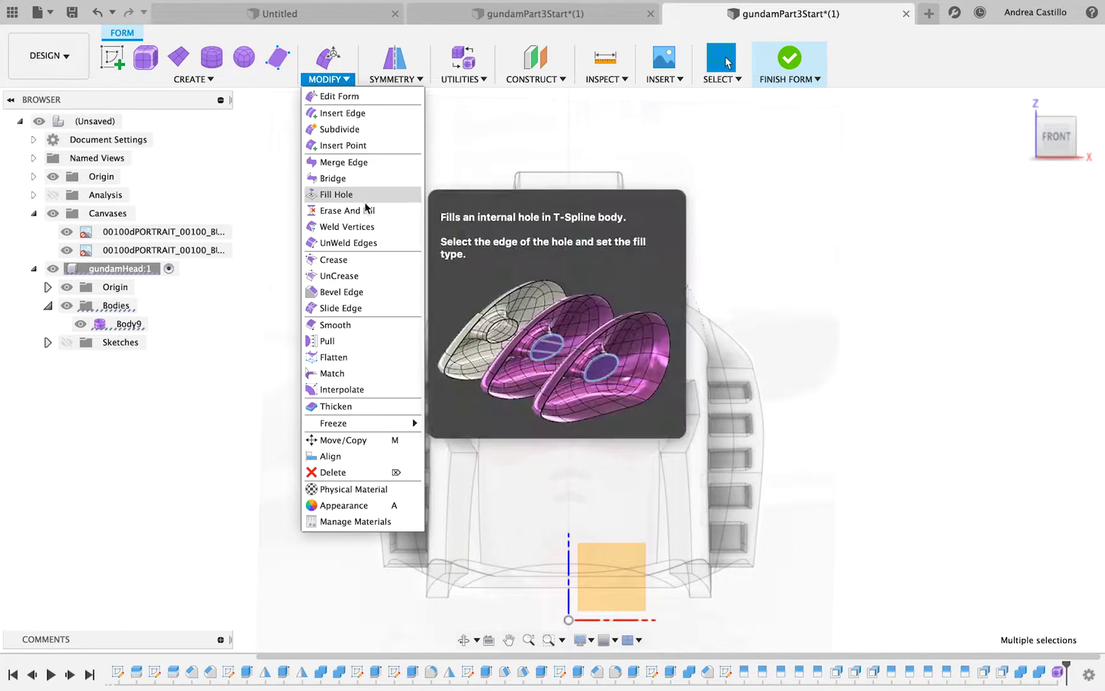
{"action": "left_click", "coordinate": [333, 259]}
{"action": "left_click", "coordinate": [1024, 252]}
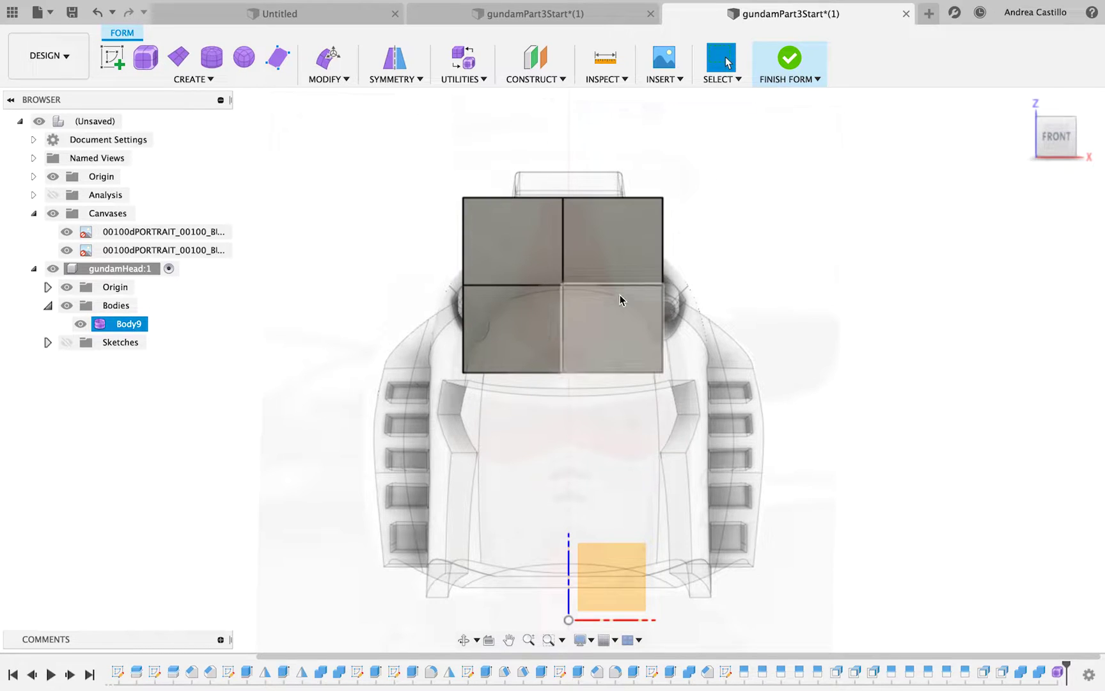
{"action": "key", "text": "ctrl+shift+m"}
{"action": "left_click", "coordinate": [607, 246]}
Finish internal mirror symmetry and pull the bottom vertex 10 mm into a V point.
{"action": "left_click", "coordinate": [519, 250]}
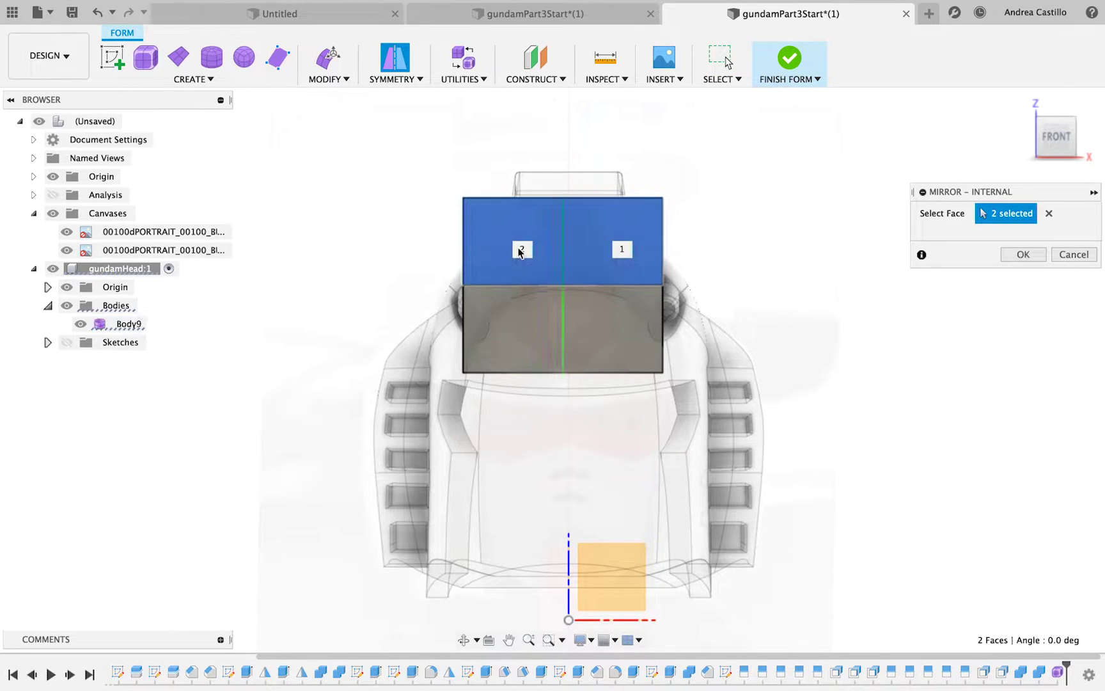
{"action": "left_click", "coordinate": [1024, 255]}
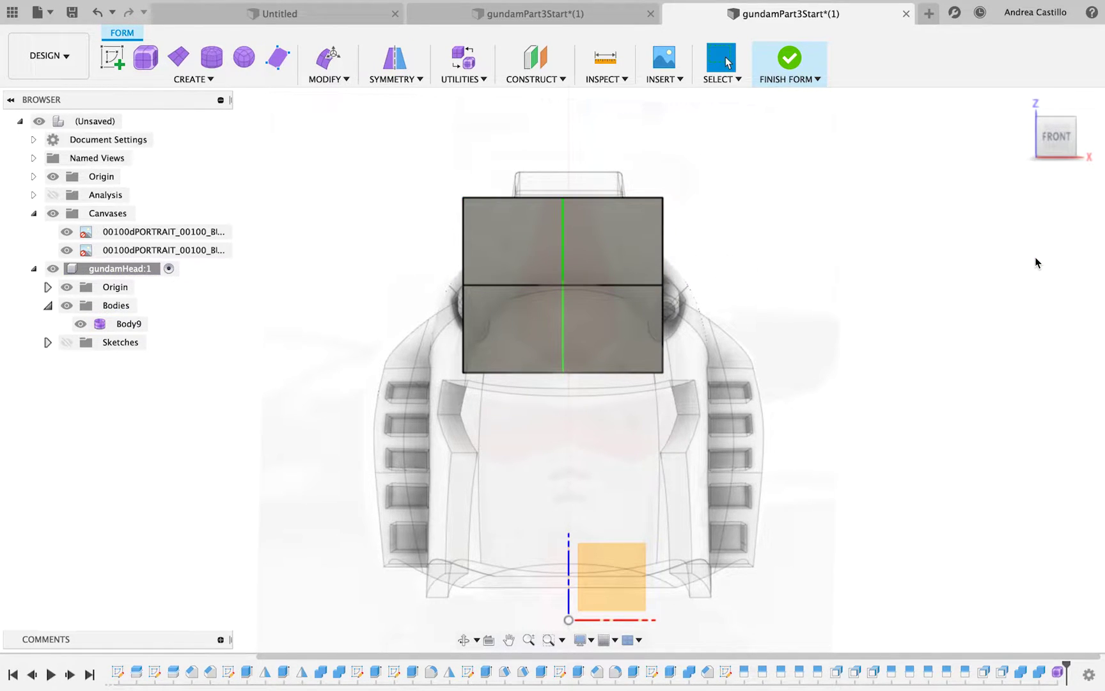
{"action": "right_click", "coordinate": [664, 373]}
{"action": "left_click", "coordinate": [712, 348]}
{"action": "left_click_drag", "start_coordinate": [664, 372], "coordinate": [670, 294]}
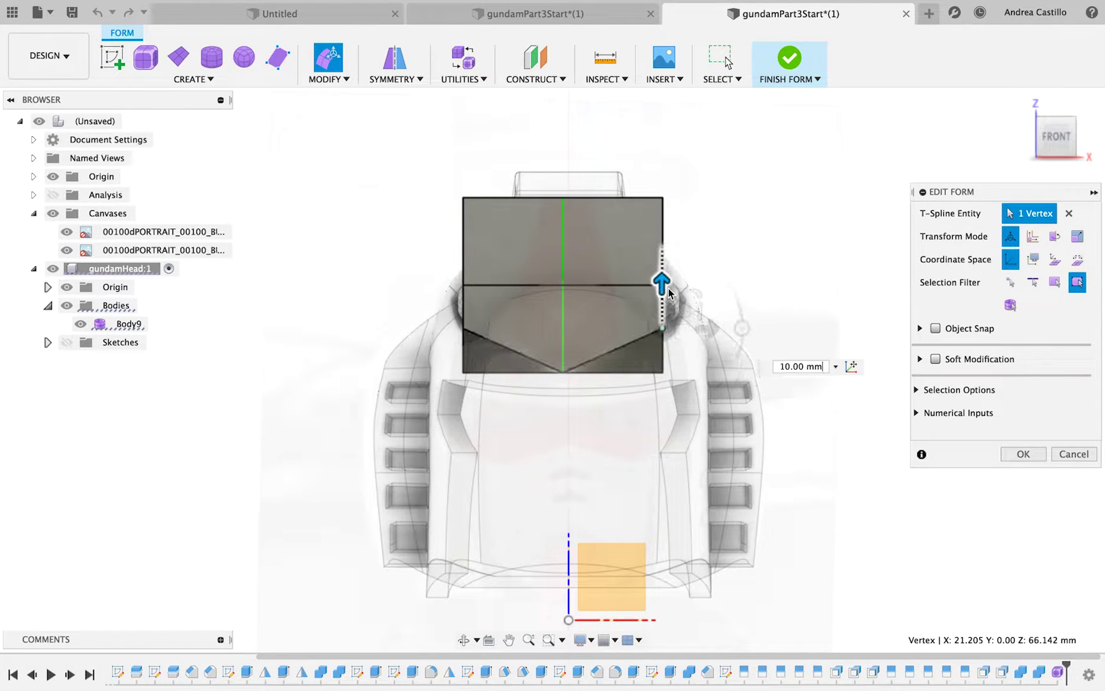
Switch to the right view and select a vertex and the upper right face.
{"action": "left_click", "coordinate": [1090, 134]}
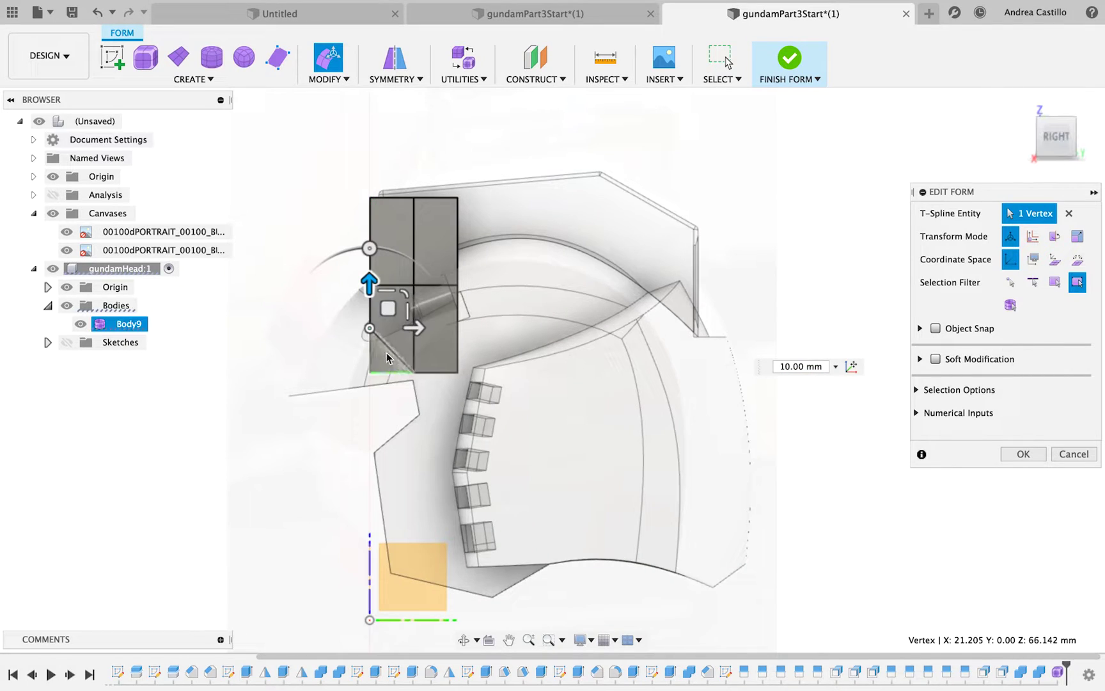
{"action": "left_click", "coordinate": [368, 371]}
{"action": "left_click", "coordinate": [436, 242]}
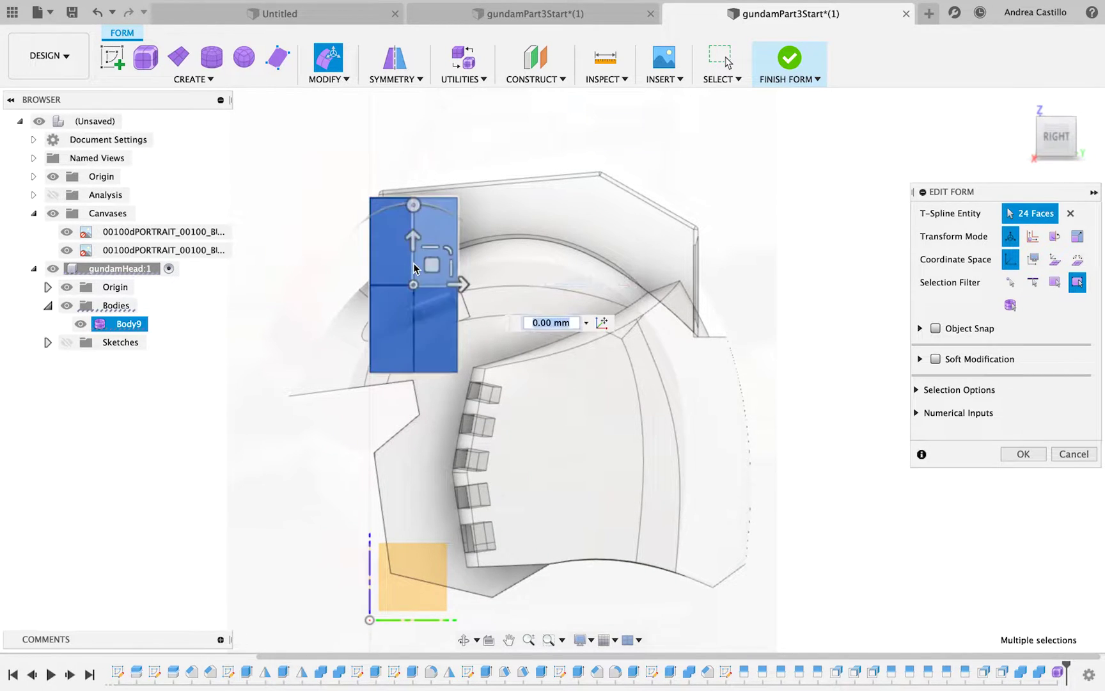
Set the selection filter to Edge and select the horizontal and vertical edge loops.
{"action": "left_click", "coordinate": [1034, 283]}
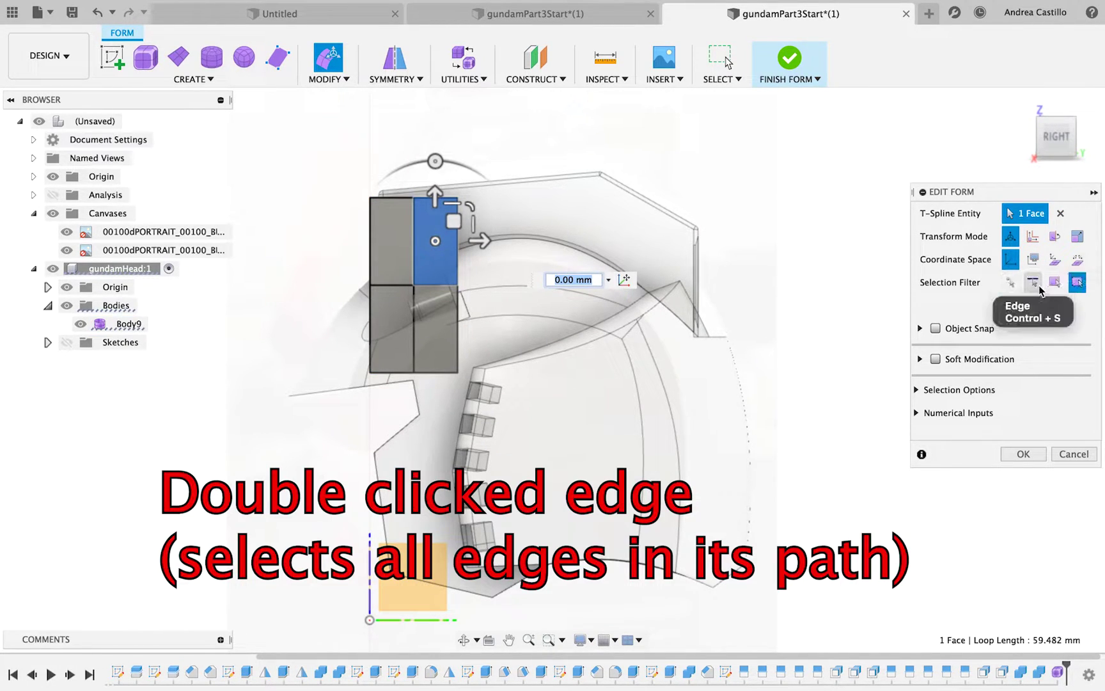
{"action": "double_click", "coordinate": [413, 329]}
{"action": "double_click", "coordinate": [411, 327]}
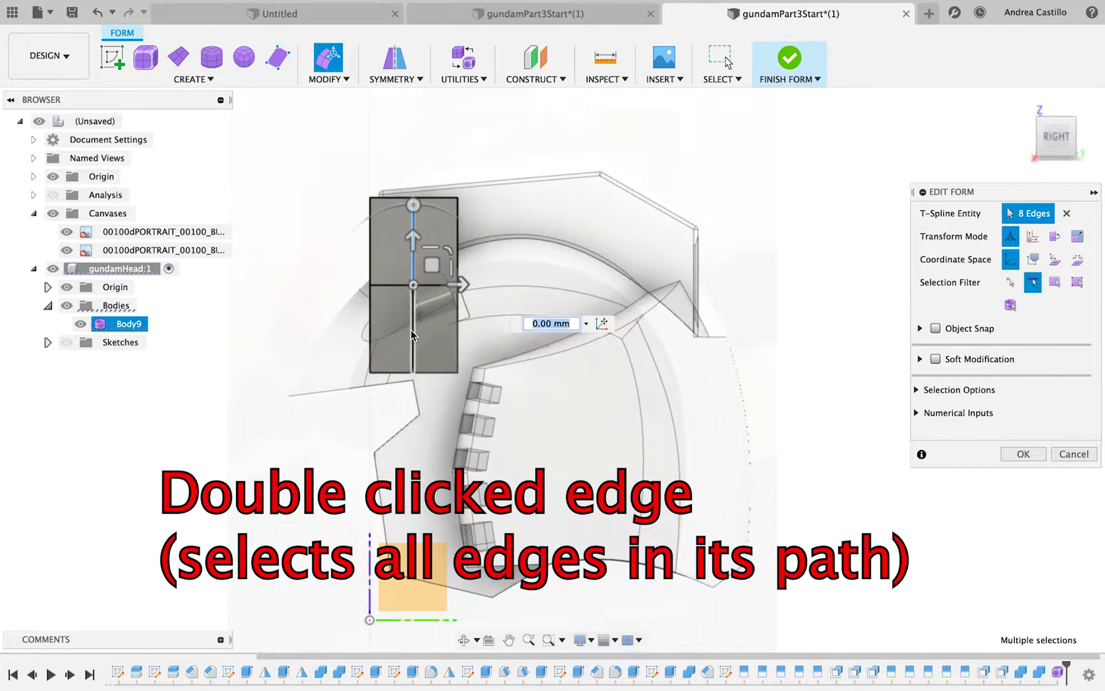
{"action": "right_click", "coordinate": [411, 329]}
{"action": "left_click", "coordinate": [380, 312]}
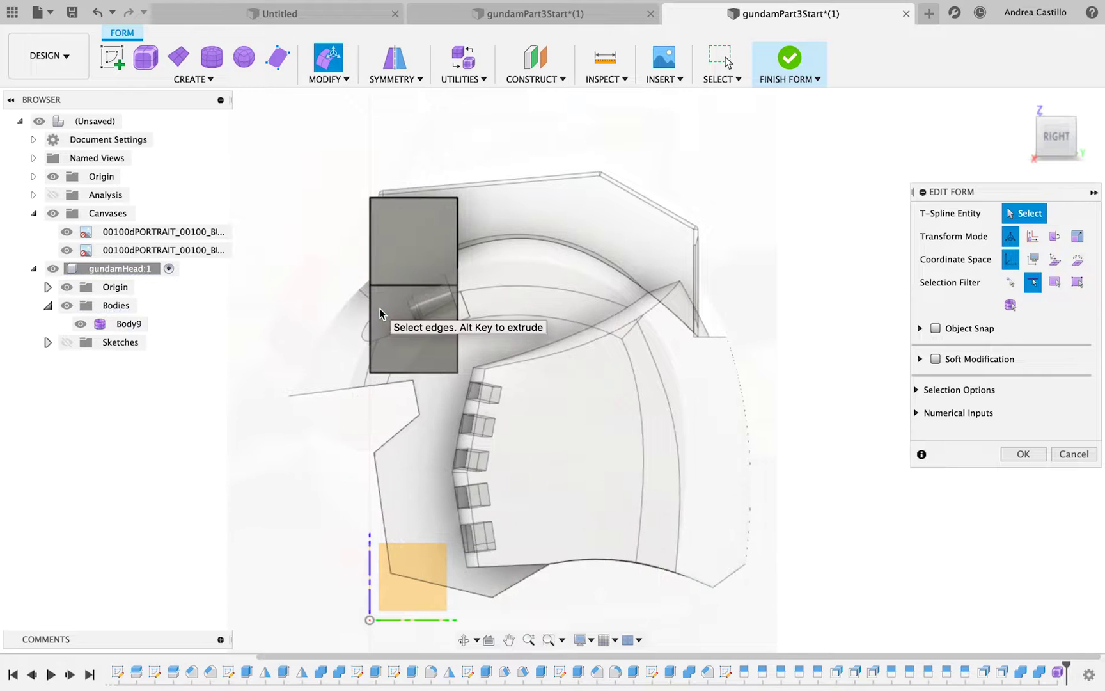
From the front, raise the bottom edge 10 mm to deepen the point.
{"action": "left_click", "coordinate": [1055, 136]}
{"action": "left_click_drag", "start_coordinate": [1056, 136], "coordinate": [1036, 143]}
{"action": "left_click", "coordinate": [591, 363]}
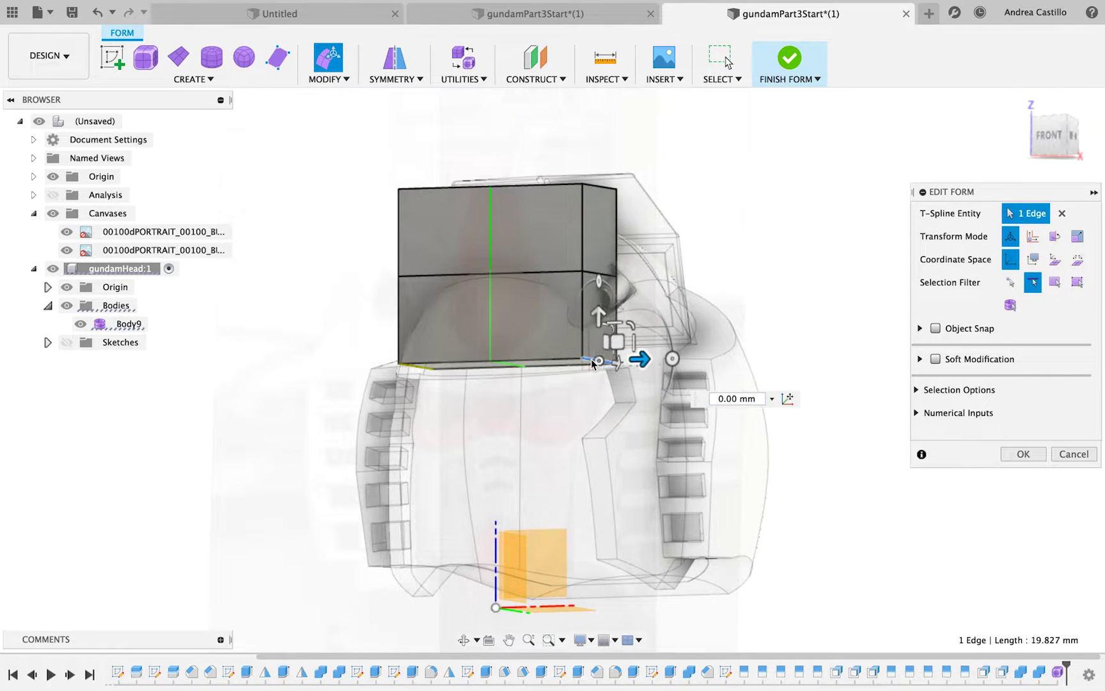
{"action": "left_click_drag", "start_coordinate": [598, 316], "coordinate": [599, 259]}
{"action": "left_click", "coordinate": [1055, 136]}
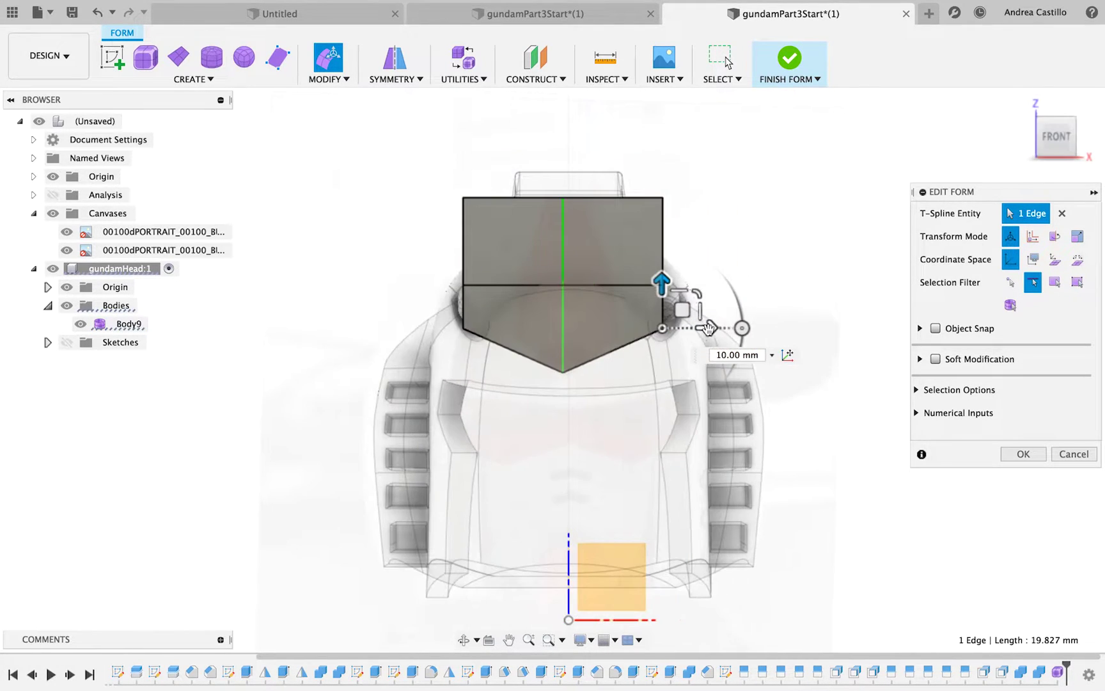
{"action": "left_click_drag", "start_coordinate": [708, 328], "coordinate": [707, 331]}
Select a middle edge from the side and pull it up 5 mm in front view.
{"action": "left_click", "coordinate": [615, 282]}
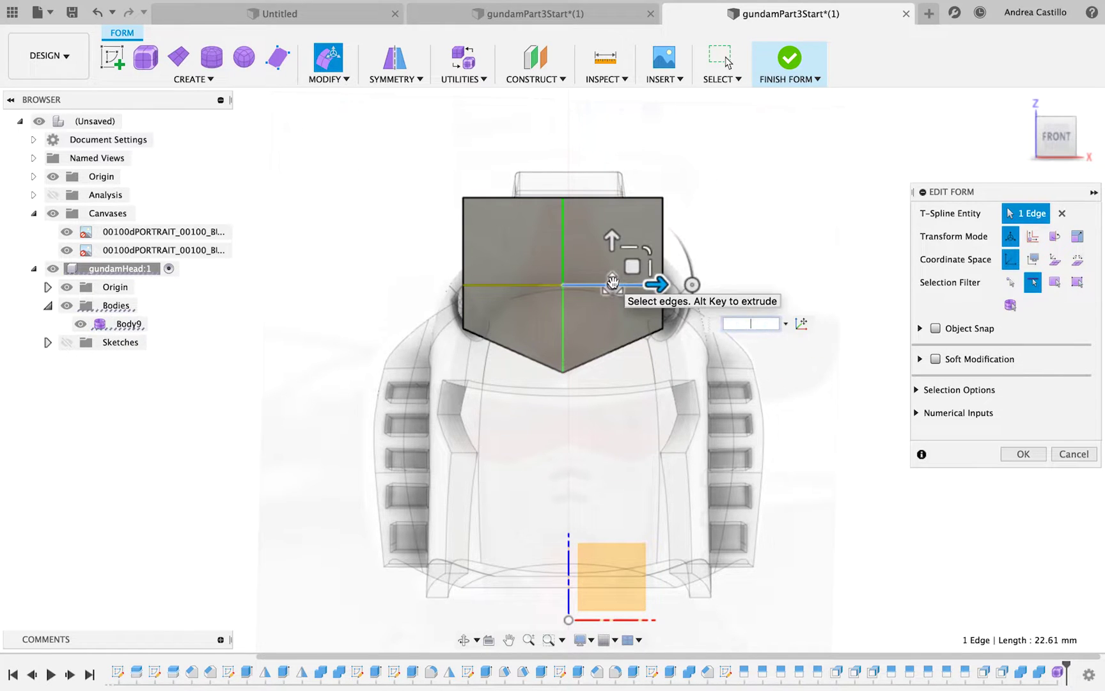
{"action": "right_click", "coordinate": [549, 285]}
{"action": "key", "text": "Escape"}
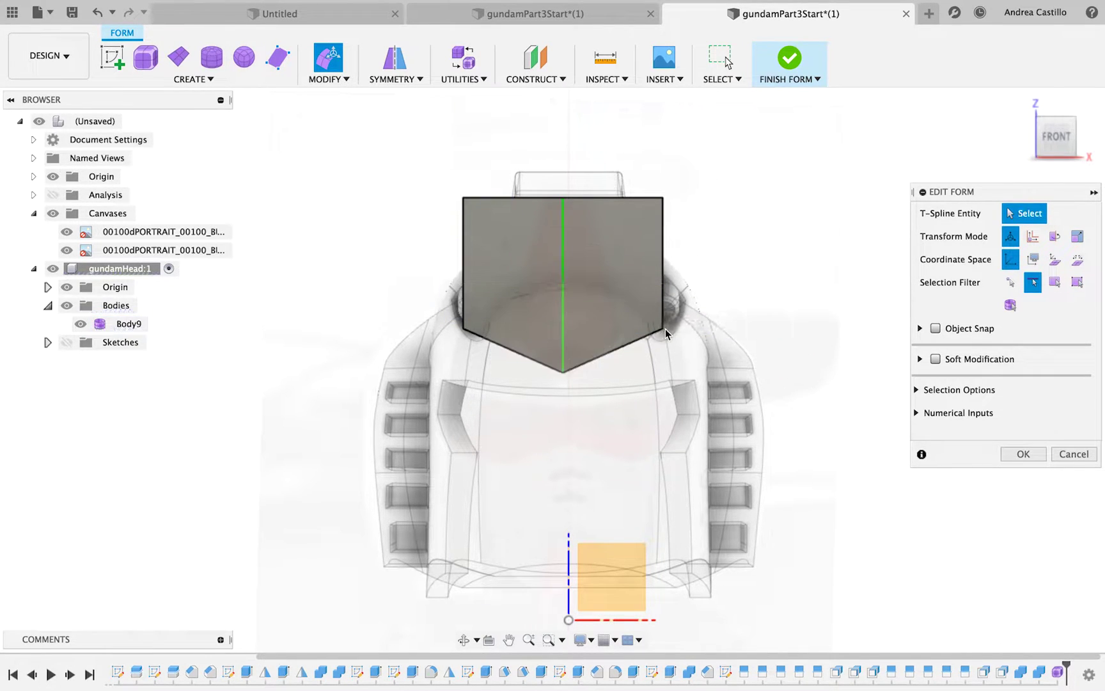
{"action": "left_click", "coordinate": [1076, 136]}
{"action": "left_click", "coordinate": [456, 259]}
{"action": "left_click", "coordinate": [1056, 136]}
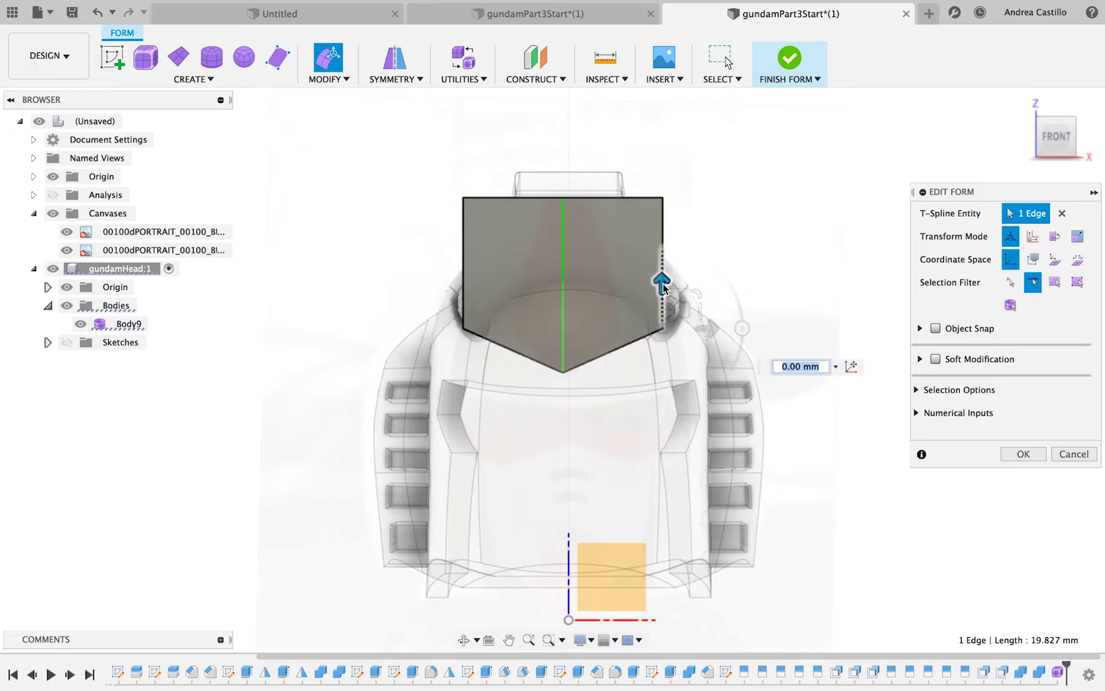
{"action": "mouse_move", "coordinate": [661, 286]}
{"action": "left_mouse_down"}
{"action": "mouse_move", "coordinate": [662, 260]}
{"action": "mouse_move", "coordinate": [682, 286]}
{"action": "left_mouse_up"}
Raise the bottom point vertex 5 mm and tilt an edge in side view.
{"action": "key", "text": "Escape"}
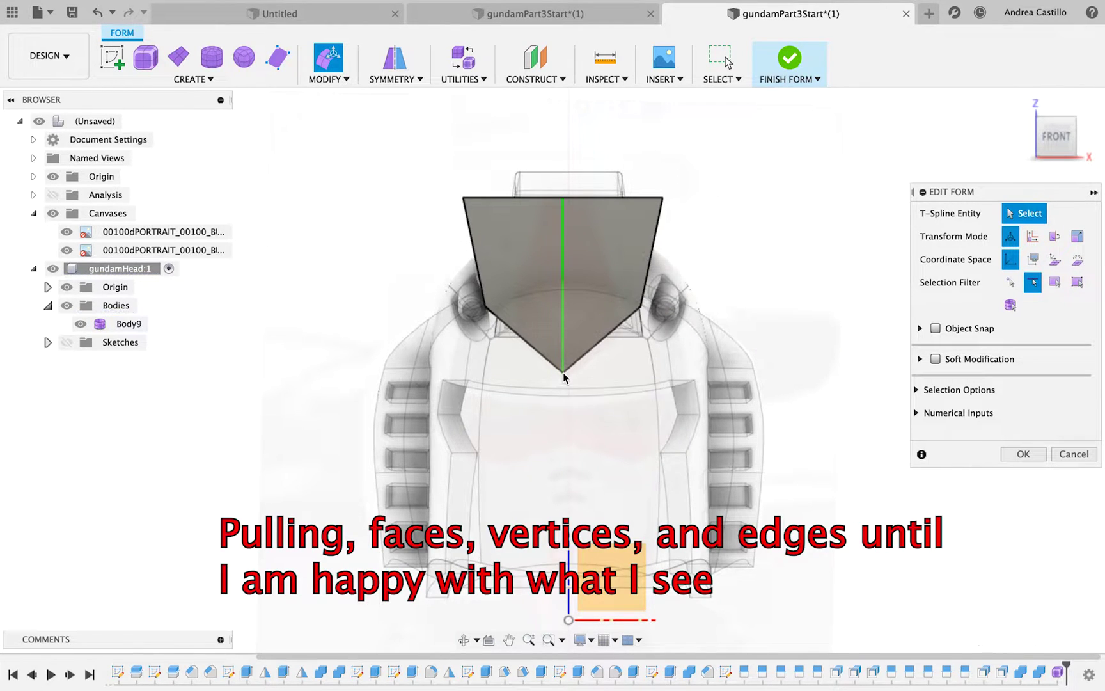
{"action": "left_click", "coordinate": [562, 367]}
{"action": "left_click_drag", "start_coordinate": [561, 341], "coordinate": [561, 315]}
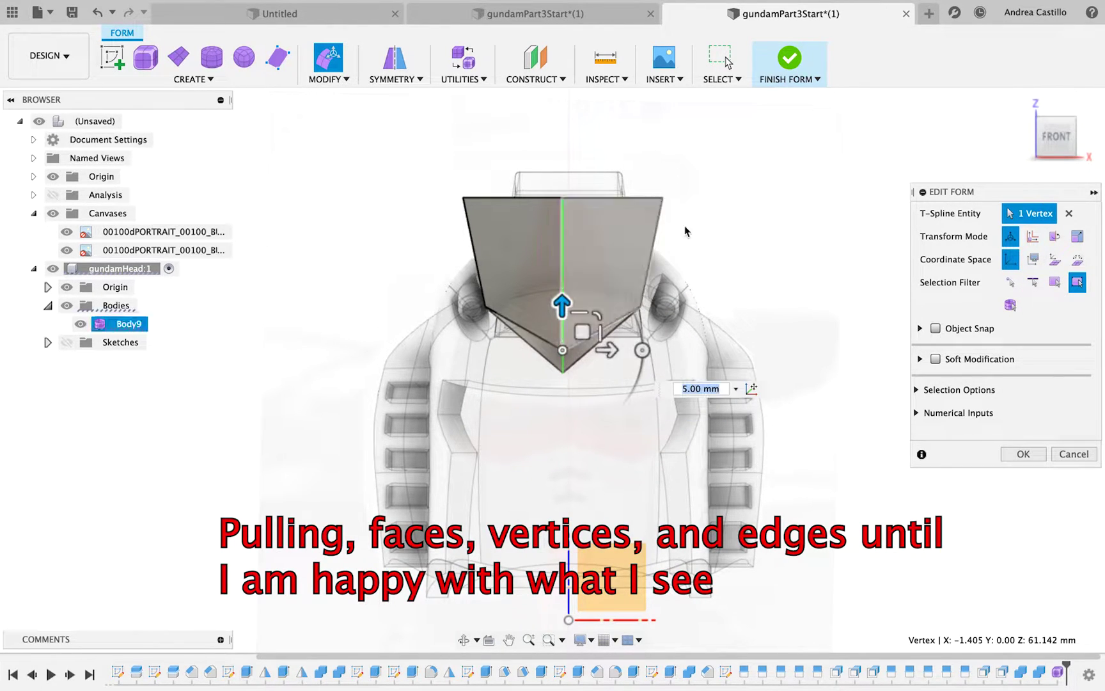
{"action": "left_click", "coordinate": [1075, 136]}
{"action": "left_click", "coordinate": [415, 216]}
{"action": "left_click_drag", "start_coordinate": [432, 234], "coordinate": [431, 285]}
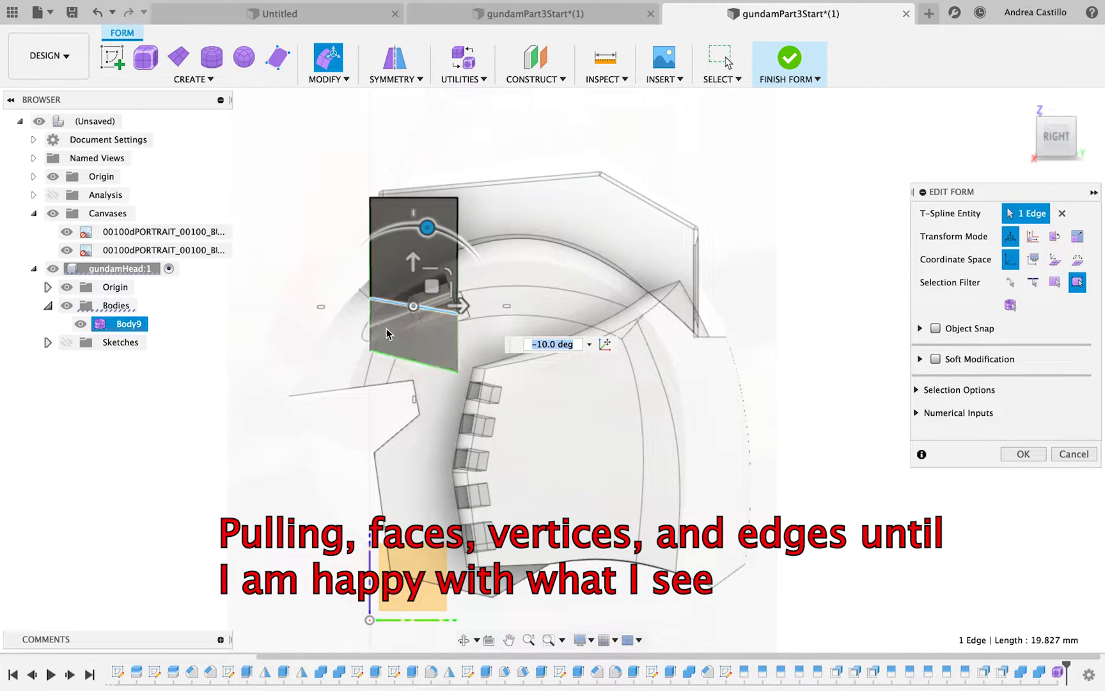
{"action": "left_click", "coordinate": [369, 298]}
From the front, pull the top-right edge 10 mm inward and nudge the right corner 1 mm.
{"action": "left_click", "coordinate": [1055, 135]}
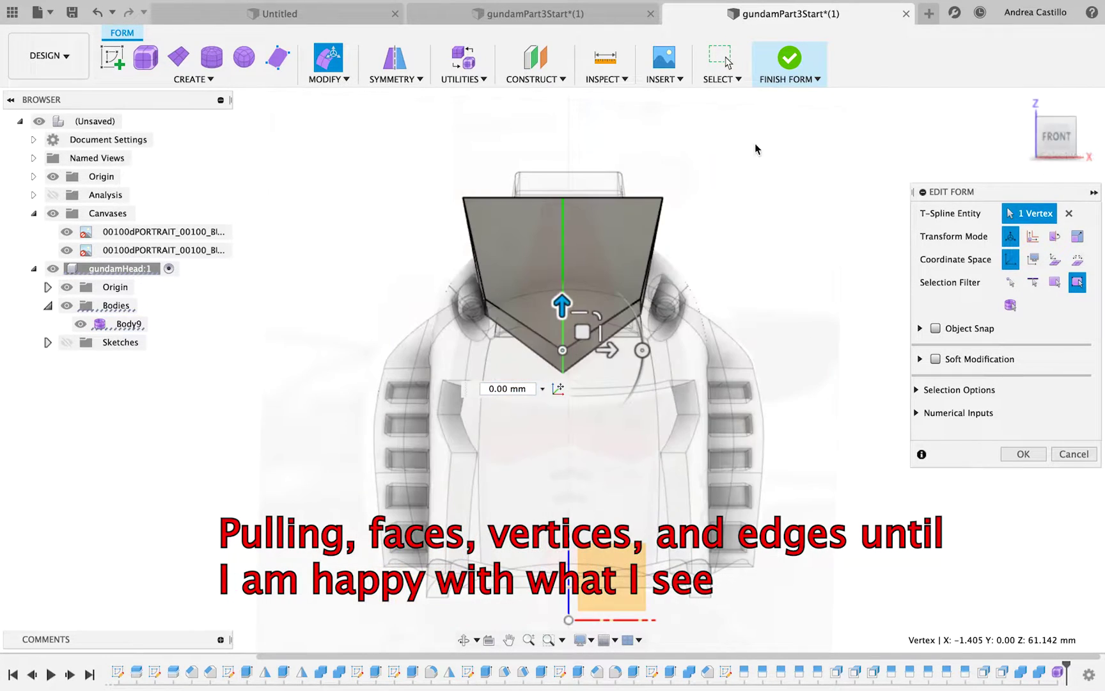
{"action": "left_click", "coordinate": [638, 224]}
{"action": "left_click_drag", "start_coordinate": [658, 216], "coordinate": [639, 215]}
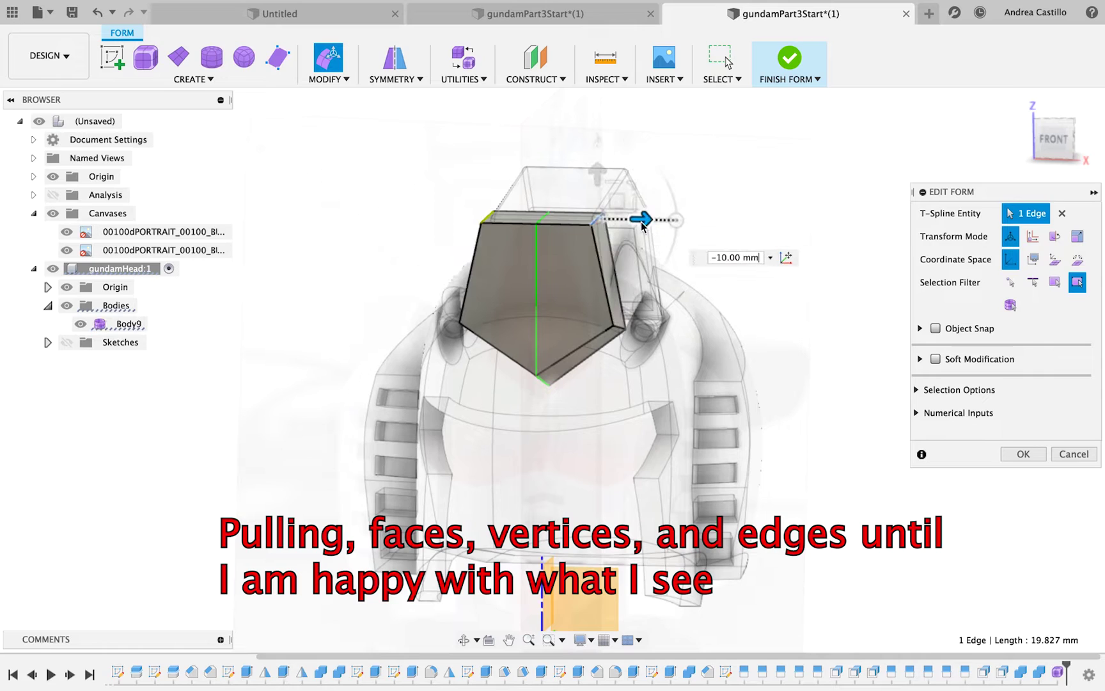
{"action": "left_click", "coordinate": [1056, 138]}
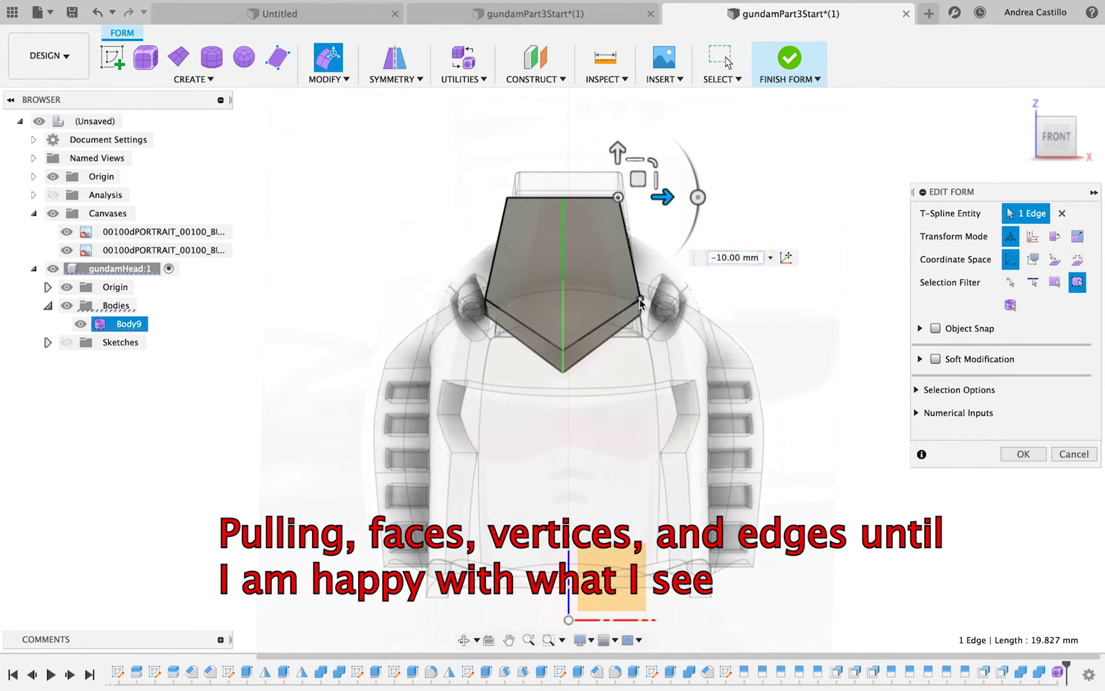
{"action": "left_click", "coordinate": [640, 299]}
{"action": "left_click_drag", "start_coordinate": [685, 299], "coordinate": [683, 298]}
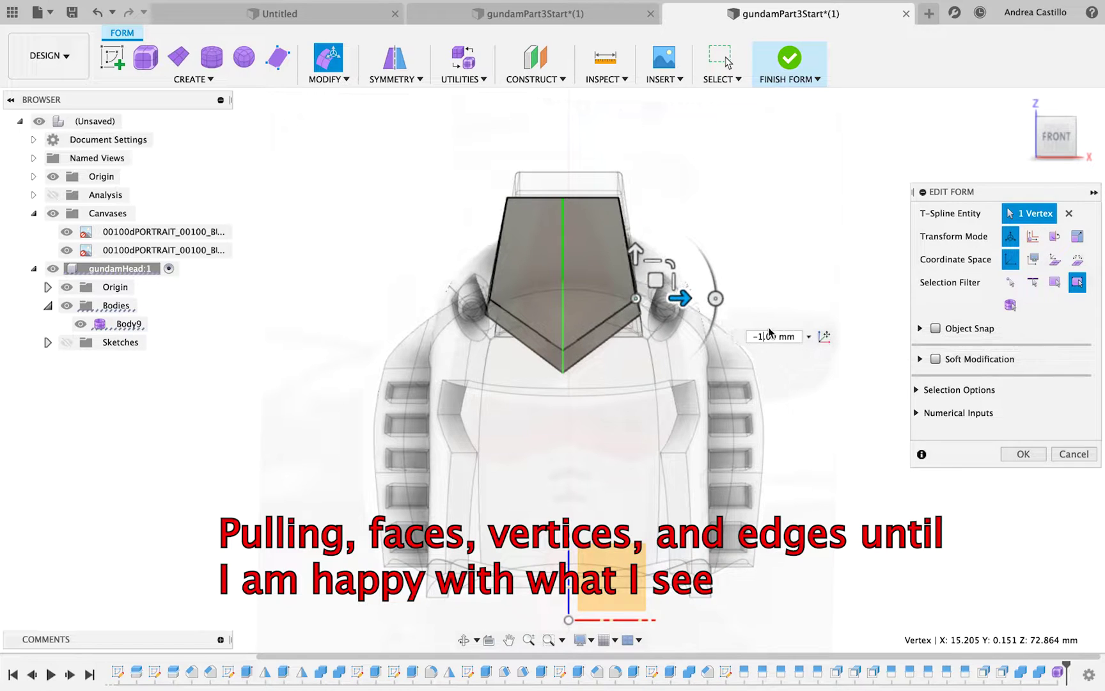
{"action": "key", "text": "Return"}
Tilt the middle edge back 10° in side view and confirm the form edits.
{"action": "left_click", "coordinate": [1056, 135]}
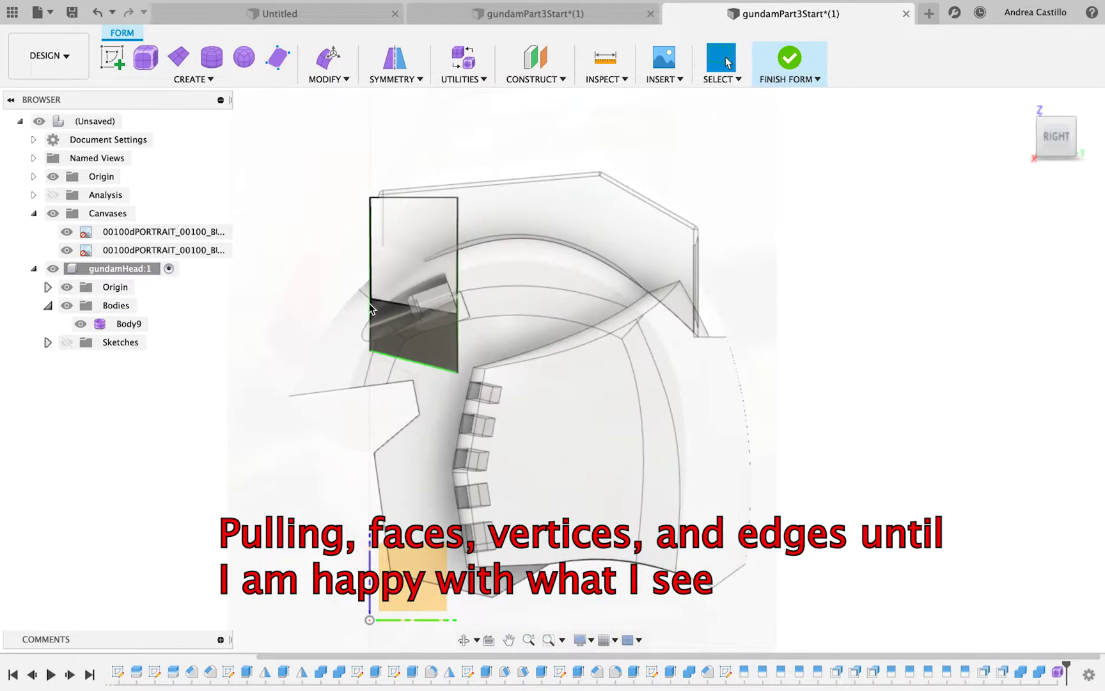
{"action": "left_click", "coordinate": [415, 307]}
{"action": "right_click", "coordinate": [415, 307]}
{"action": "left_click", "coordinate": [415, 259]}
{"action": "mouse_move", "coordinate": [413, 214]}
{"action": "left_mouse_down"}
{"action": "mouse_move", "coordinate": [429, 230]}
{"action": "mouse_move", "coordinate": [416, 227]}
{"action": "left_mouse_up"}
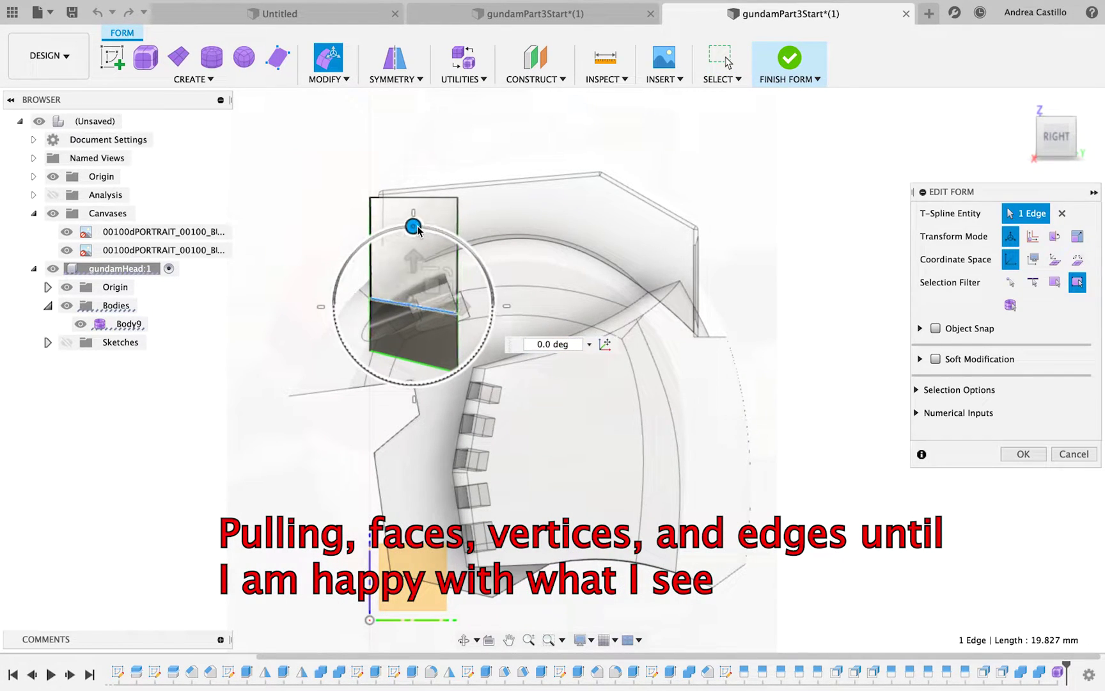
{"action": "left_click", "coordinate": [1023, 454]}
{"action": "left_click", "coordinate": [1040, 138]}
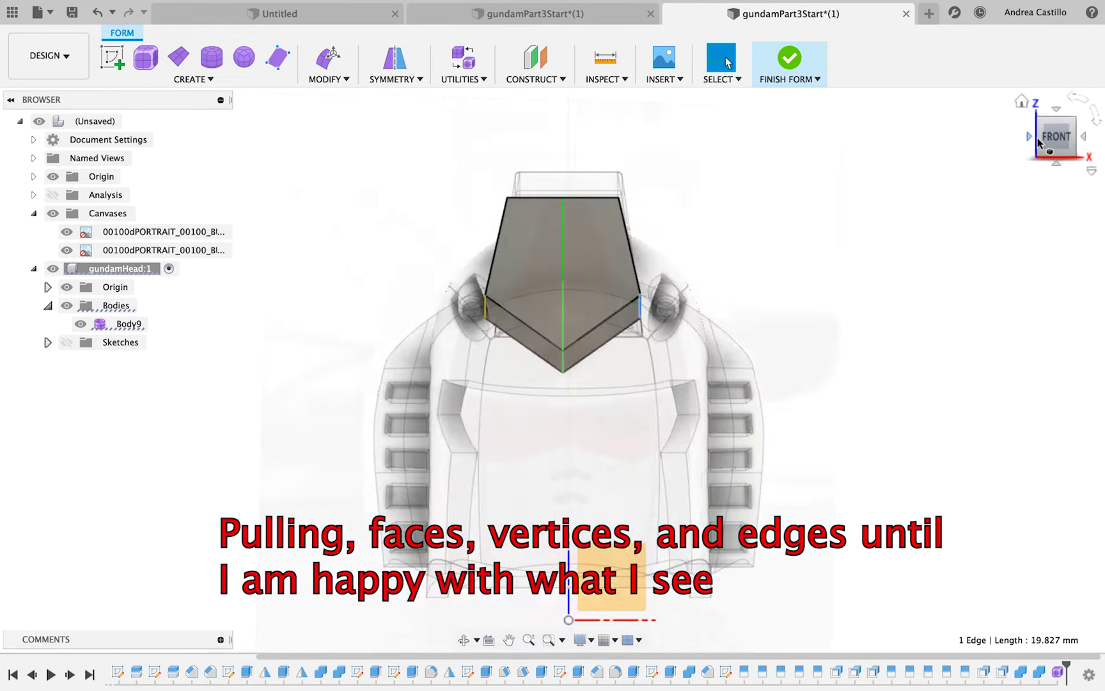
Finish the form and raise the reference photo canvas opacity.
{"action": "left_click", "coordinate": [803, 60]}
{"action": "left_click", "coordinate": [163, 231]}
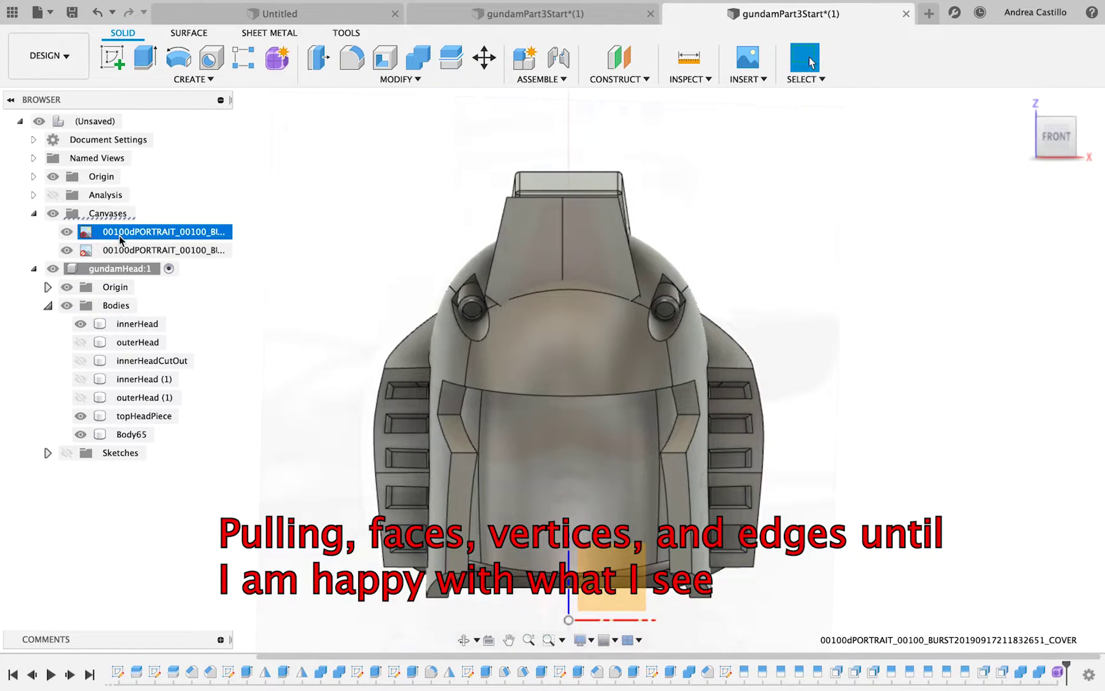
{"action": "right_click", "coordinate": [164, 231]}
{"action": "left_click", "coordinate": [173, 276]}
{"action": "left_click_drag", "start_coordinate": [1012, 305], "coordinate": [1084, 305]}
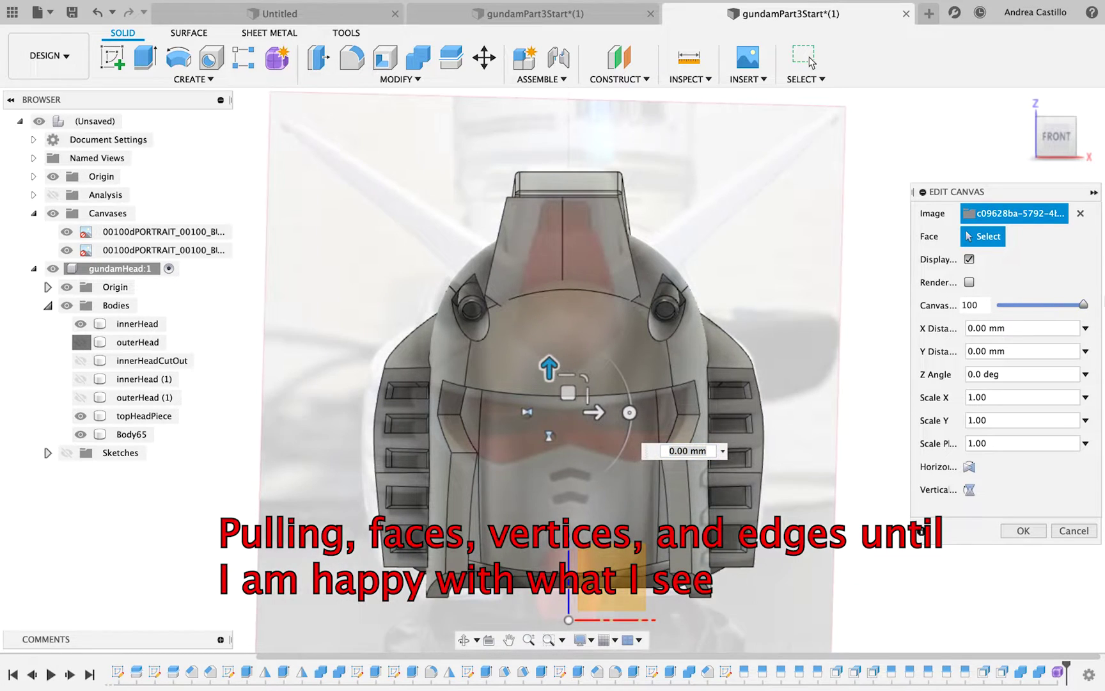
{"action": "key", "text": "Return"}
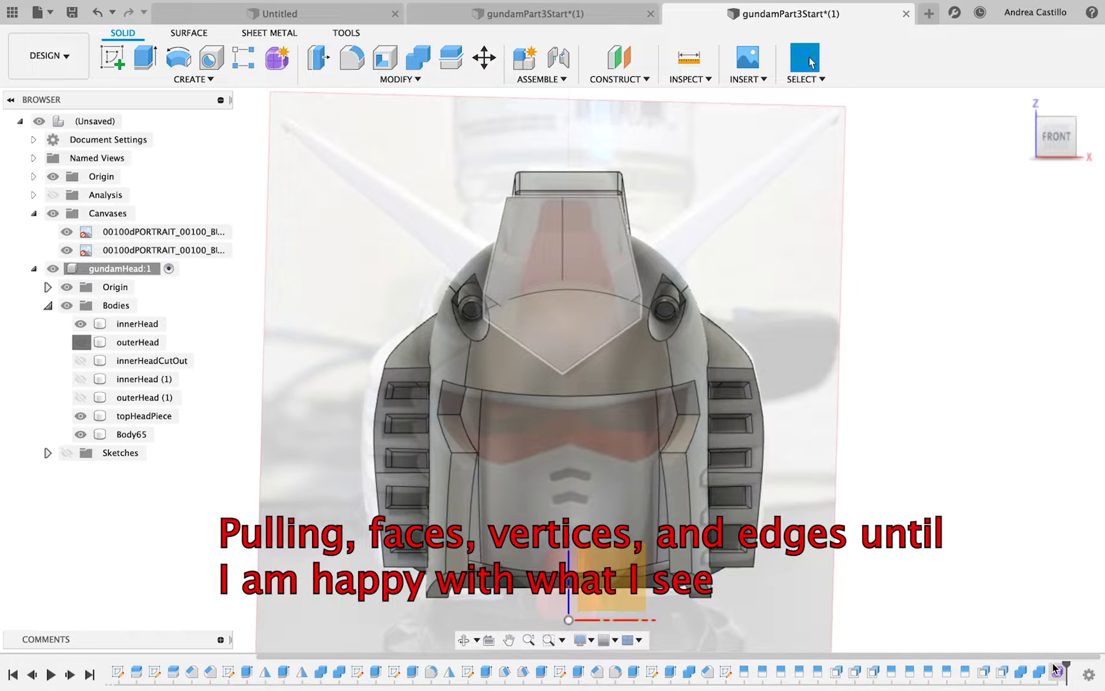
Check the top head piece feature options and reconfirm the photo canvas settings.
{"action": "left_click", "coordinate": [1057, 670]}
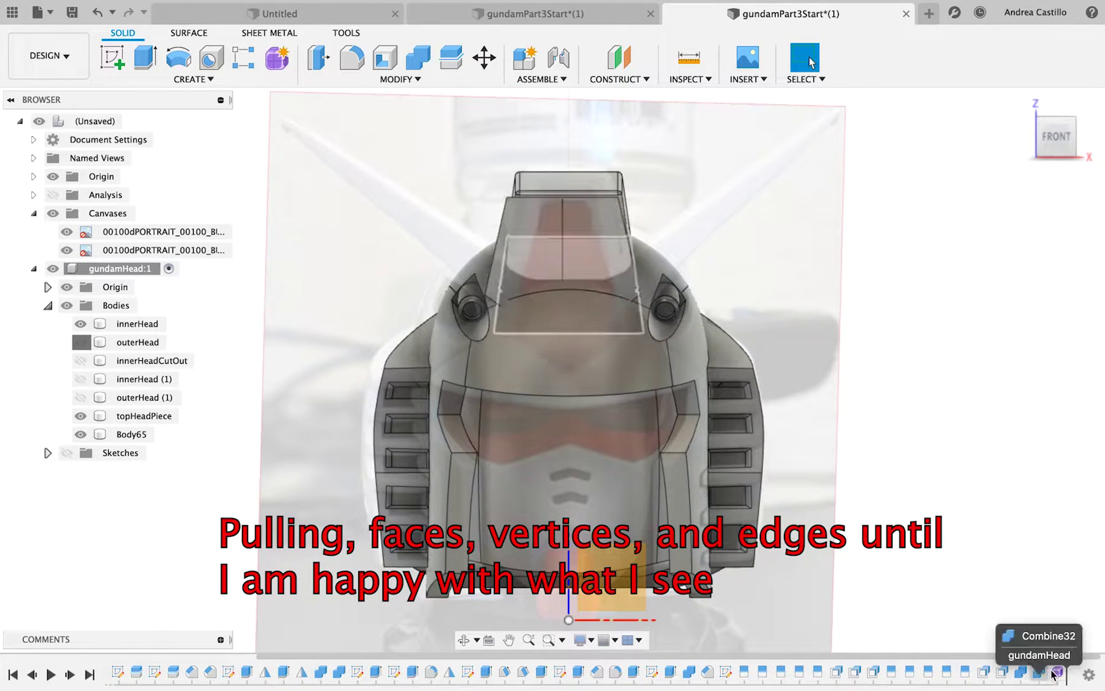
{"action": "right_click", "coordinate": [1059, 672]}
{"action": "left_click", "coordinate": [303, 412]}
{"action": "right_click", "coordinate": [164, 249]}
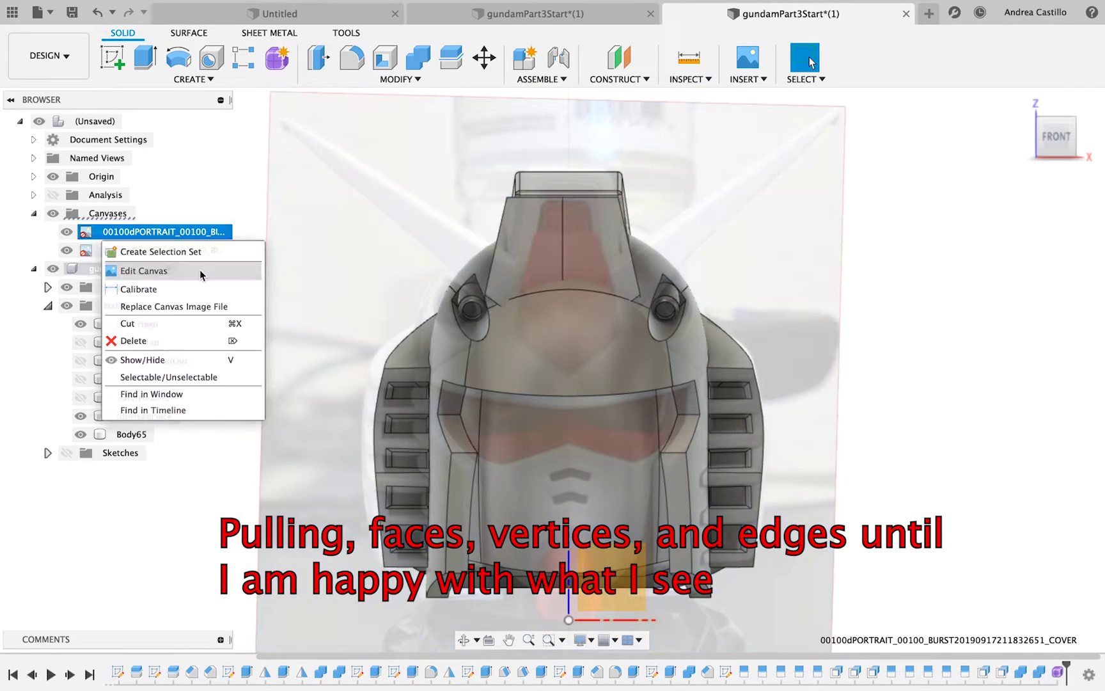
{"action": "left_click", "coordinate": [156, 268]}
{"action": "left_click", "coordinate": [1024, 528]}
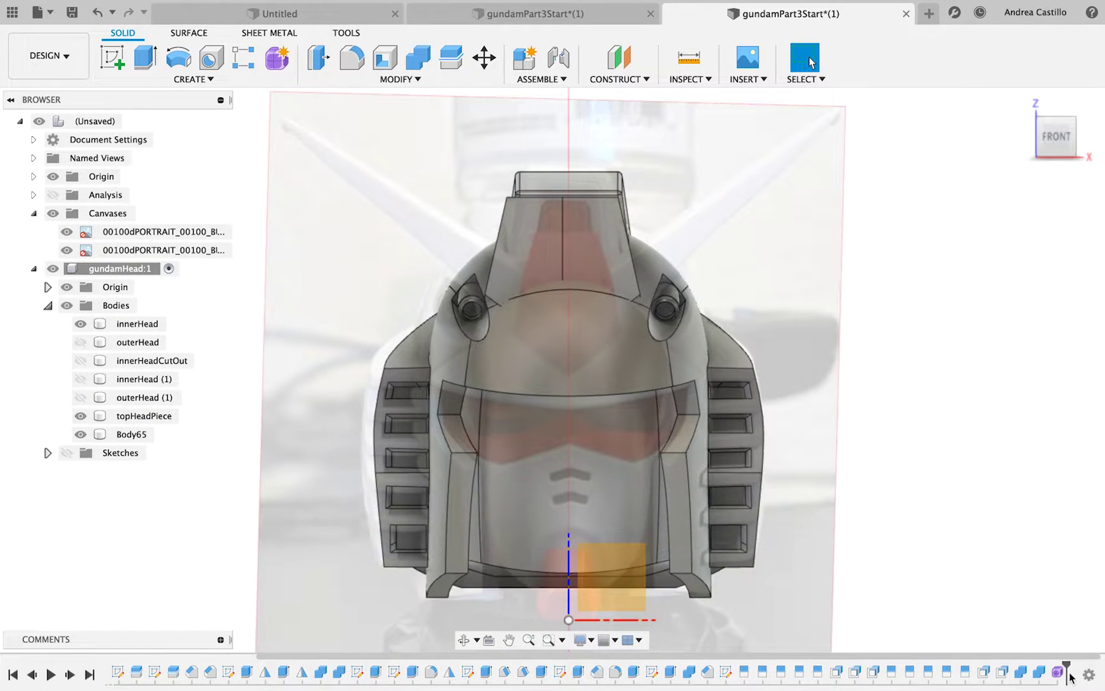
Reopen the centerpiece form feature from the timeline for editing.
{"action": "left_click", "coordinate": [1061, 672]}
{"action": "right_click", "coordinate": [1061, 672]}
{"action": "left_click", "coordinate": [1014, 532]}
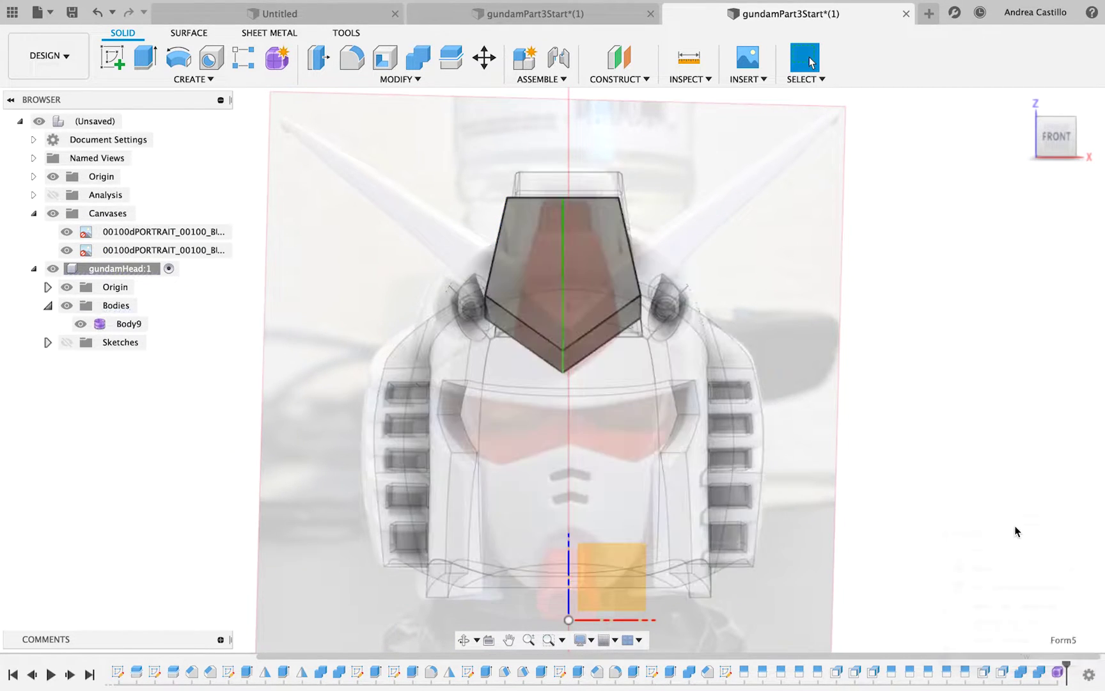
From the side, rotate Body9 −35° about X and lower it slightly with Move/Copy.
{"action": "left_click", "coordinate": [1074, 135]}
{"action": "left_click", "coordinate": [415, 276]}
{"action": "right_click", "coordinate": [415, 276]}
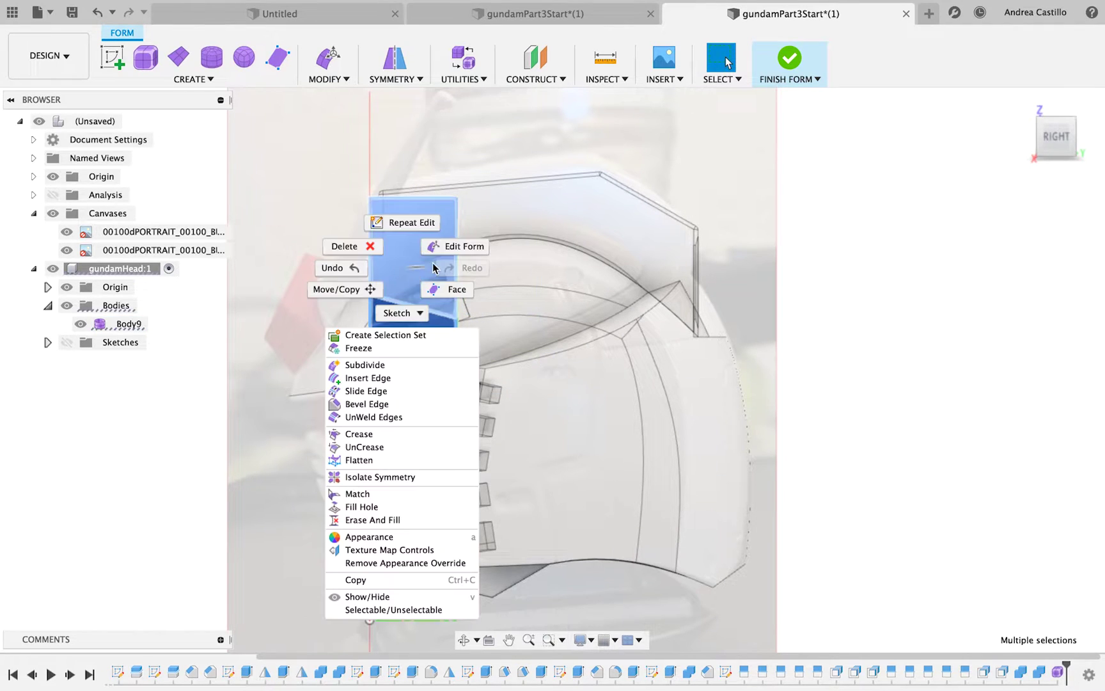
{"action": "left_click", "coordinate": [290, 286]}
{"action": "left_click_drag", "start_coordinate": [406, 259], "coordinate": [378, 200]}
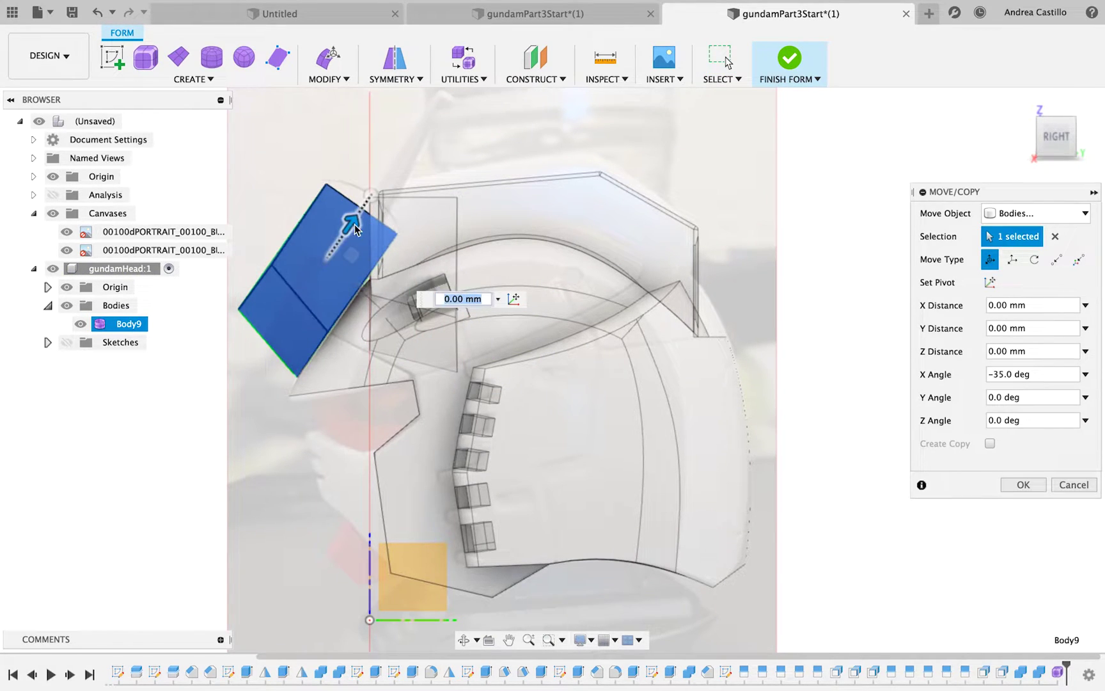
{"action": "left_click_drag", "start_coordinate": [339, 249], "coordinate": [351, 237]}
{"action": "left_click", "coordinate": [1022, 484]}
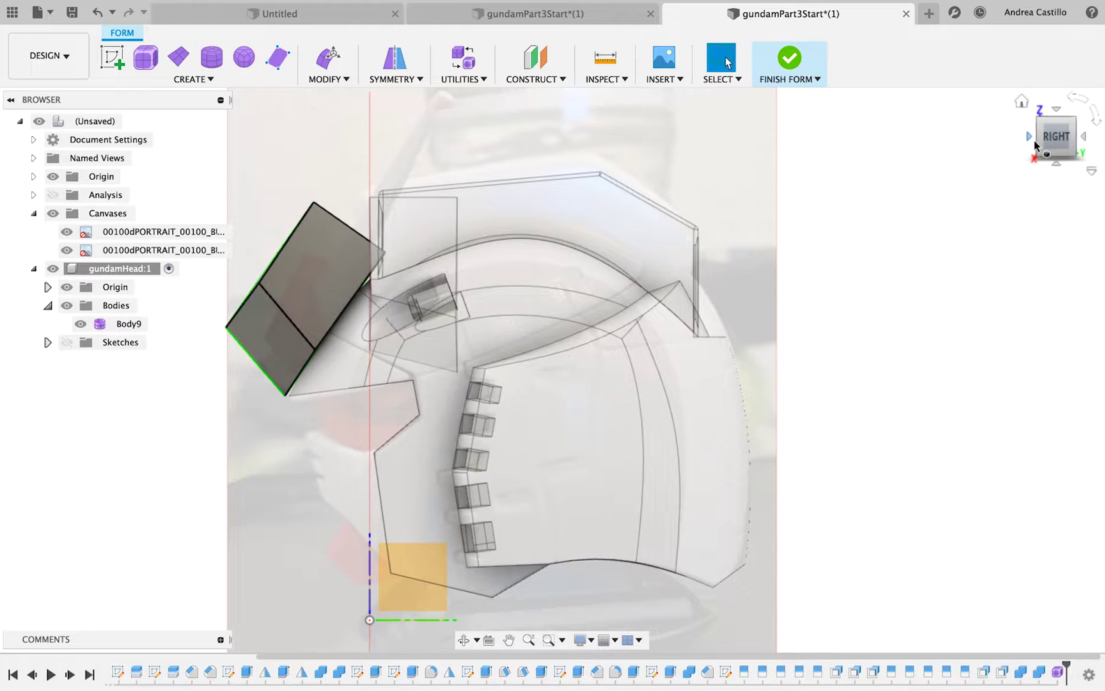
Inspect the tilted centerpiece in 3D, then begin shrinking its front face.
{"action": "left_click", "coordinate": [1035, 140]}
{"action": "left_click_drag", "start_coordinate": [959, 163], "coordinate": [598, 260], "text": "shift"}
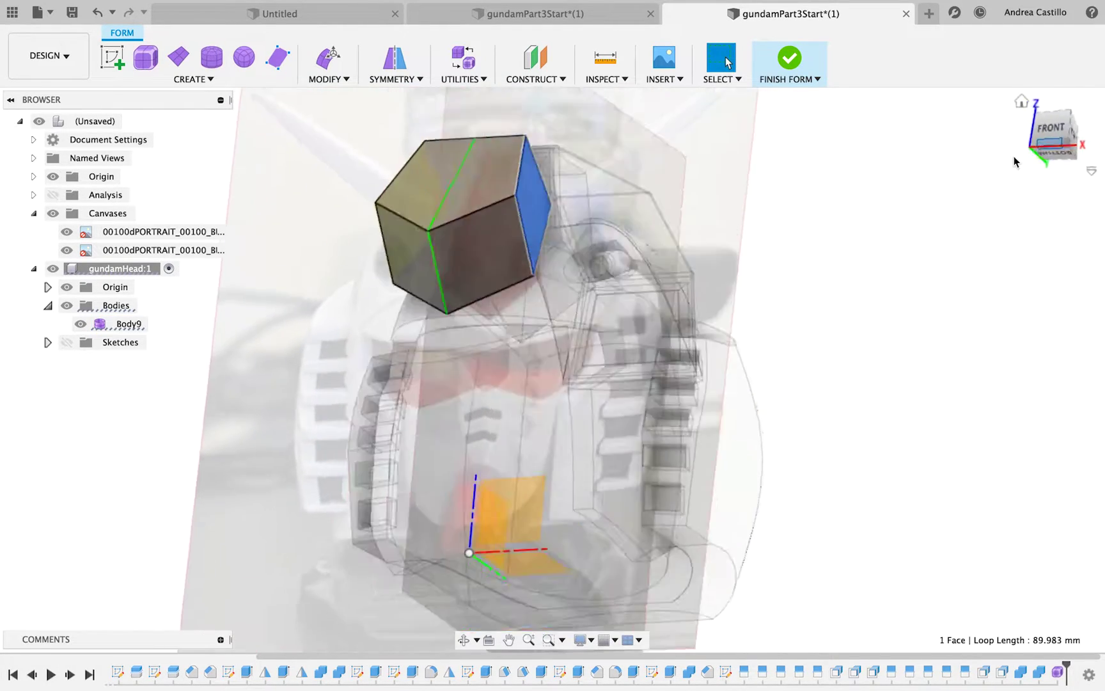
{"action": "left_click", "coordinate": [1055, 137]}
{"action": "right_click", "coordinate": [129, 322]}
{"action": "left_click", "coordinate": [328, 78]}
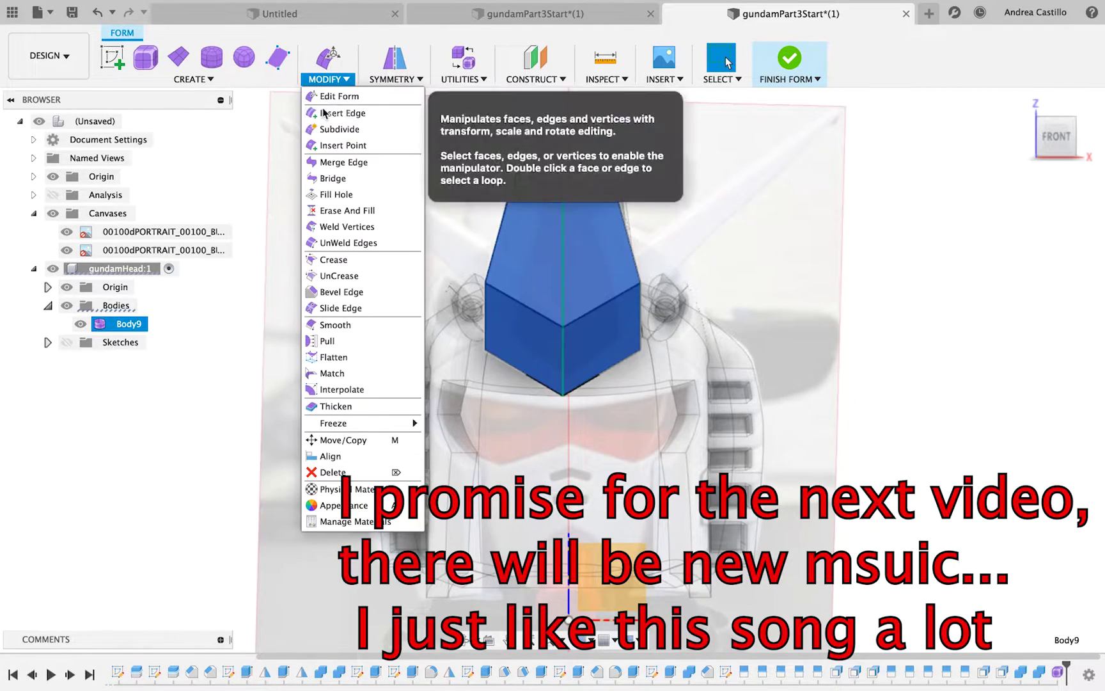
{"action": "left_click", "coordinate": [194, 78]}
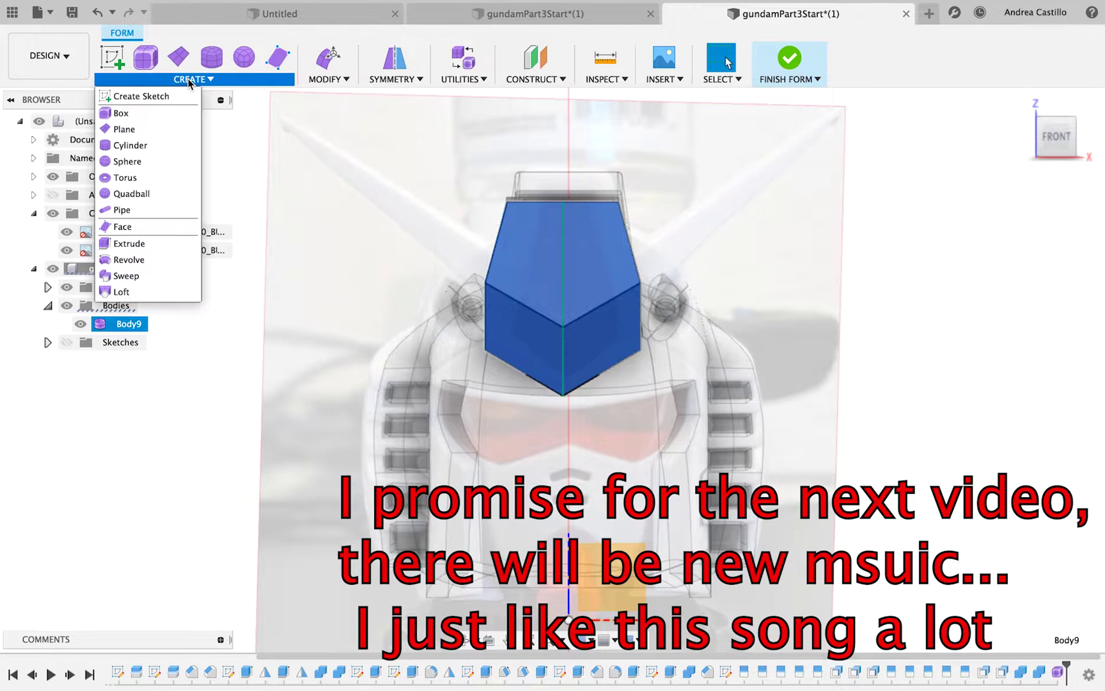
{"action": "right_click", "coordinate": [553, 233]}
{"action": "left_click", "coordinate": [639, 241]}
{"action": "mouse_move", "coordinate": [604, 260]}
{"action": "left_mouse_down"}
{"action": "mouse_move", "coordinate": [592, 250]}
{"action": "mouse_move", "coordinate": [584, 259]}
{"action": "left_mouse_up"}
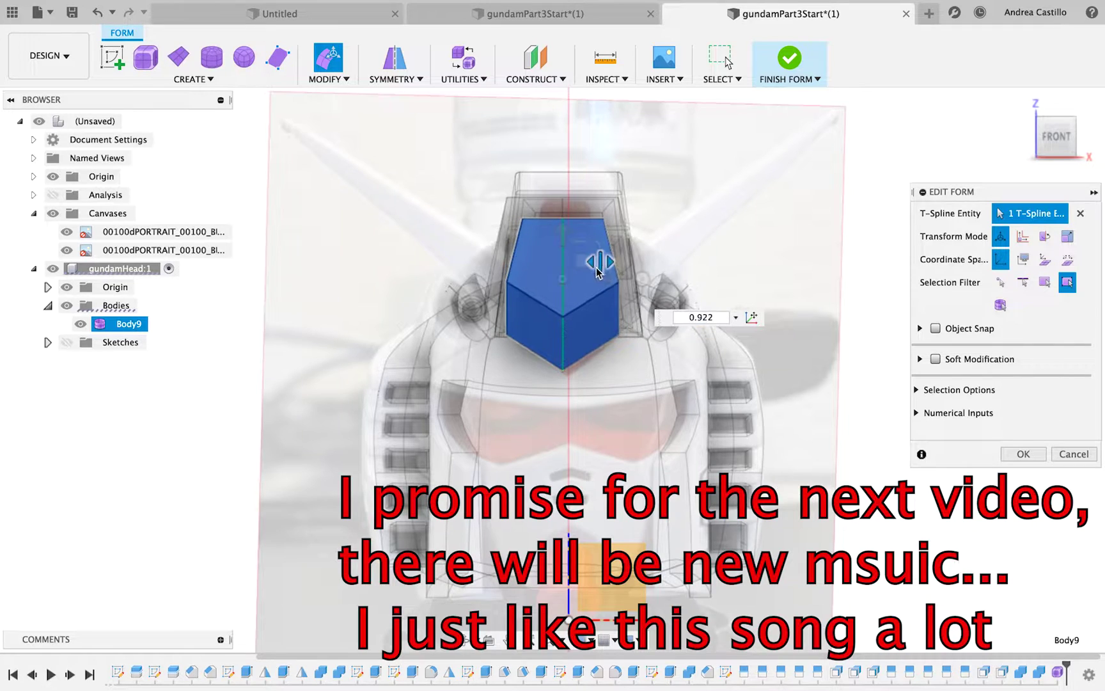
In side view, nudge a corner vertex of the centerpiece form into place.
{"action": "left_click", "coordinate": [1075, 130]}
{"action": "left_click", "coordinate": [259, 173]}
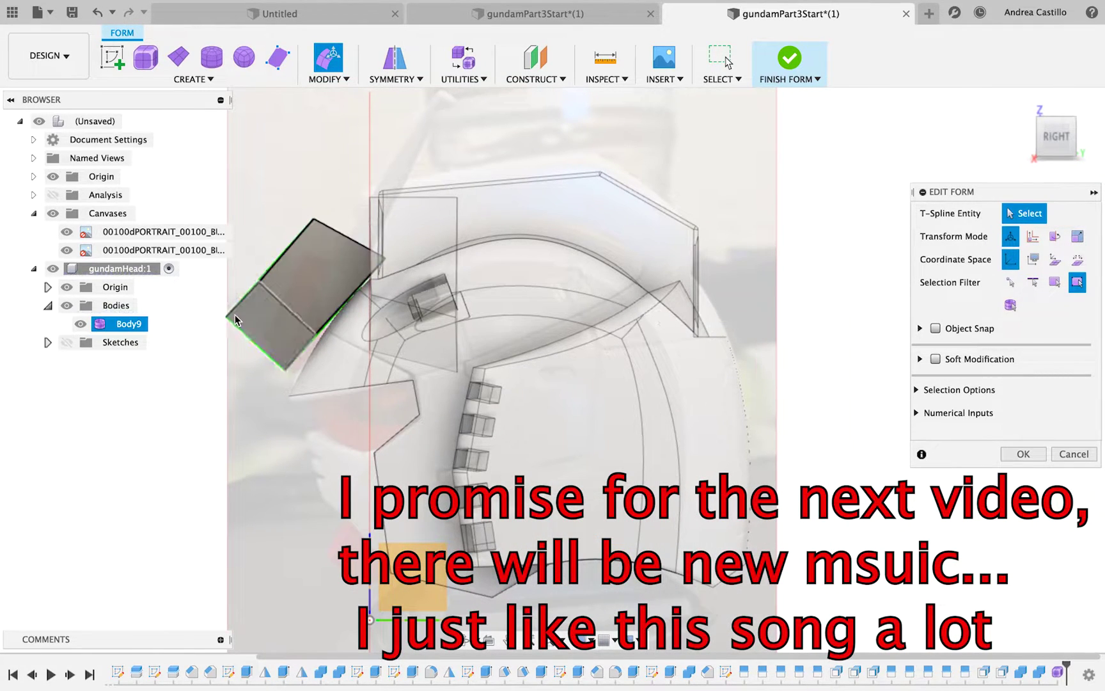
{"action": "right_click", "coordinate": [83, 113]}
{"action": "left_click", "coordinate": [82, 108]}
{"action": "left_click", "coordinate": [245, 298]}
{"action": "left_click_drag", "start_coordinate": [245, 298], "coordinate": [244, 301]}
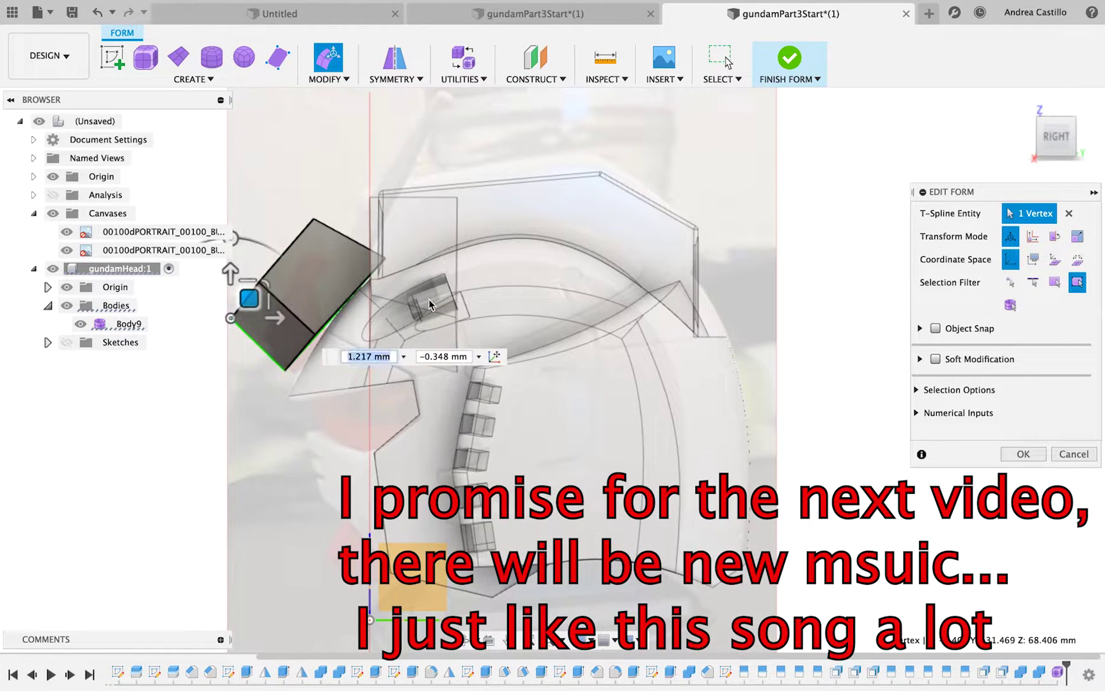
Rotate the centerpiece about 5 degrees, shift it down and forward, and adjust the left corner.
{"action": "double_click", "coordinate": [311, 285]}
{"action": "left_click_drag", "start_coordinate": [312, 189], "coordinate": [305, 200]}
{"action": "left_click_drag", "start_coordinate": [332, 259], "coordinate": [326, 285]}
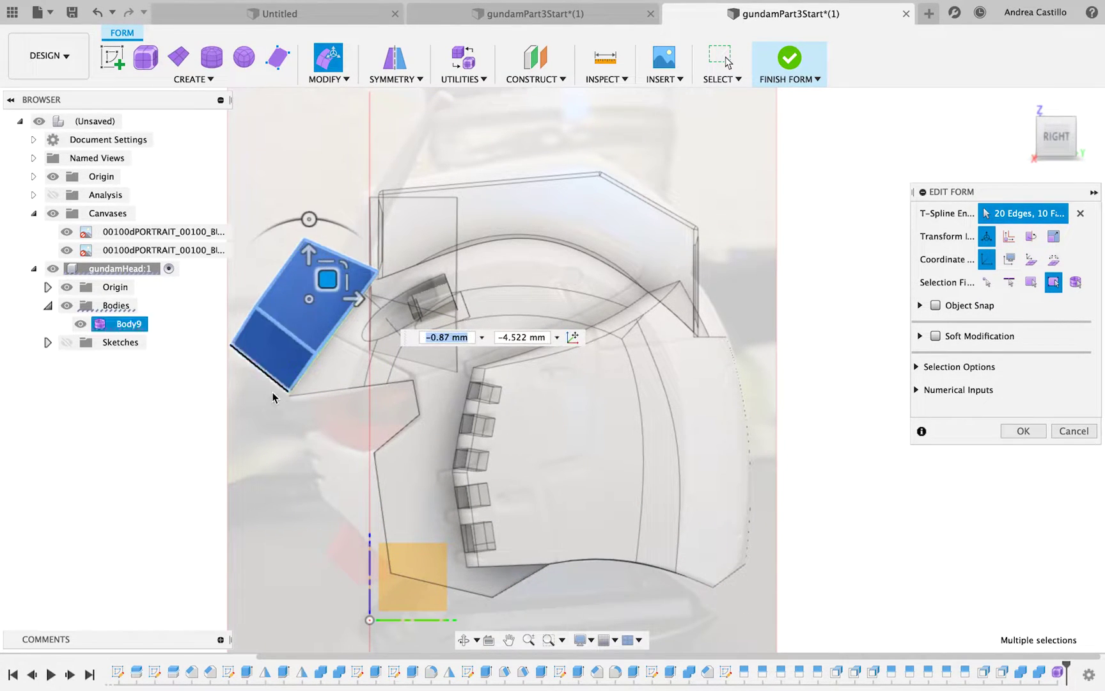
{"action": "left_click", "coordinate": [518, 476]}
{"action": "mouse_move", "coordinate": [245, 298]}
{"action": "left_mouse_down"}
{"action": "mouse_move", "coordinate": [256, 322]}
{"action": "mouse_move", "coordinate": [280, 285]}
{"action": "left_mouse_up"}
{"action": "key", "text": "Escape"}
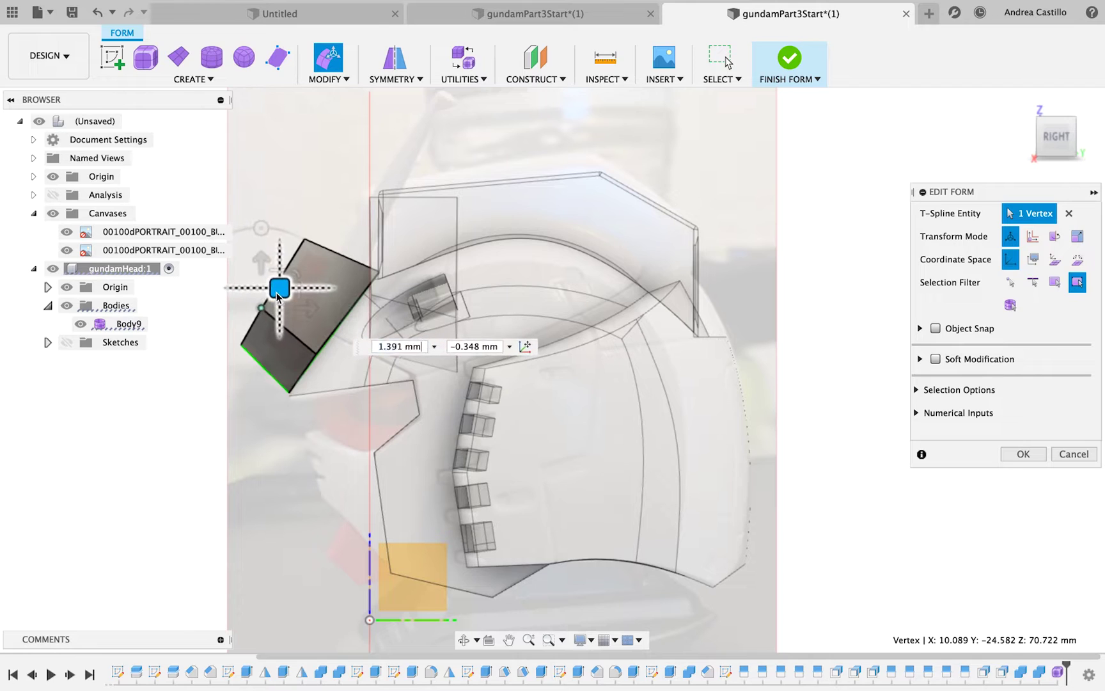
{"action": "key", "text": "Escape"}
{"action": "left_click", "coordinate": [1022, 454]}
Flatten the centerpiece's top-left and top-right back vertices in front view.
{"action": "left_click", "coordinate": [1033, 143]}
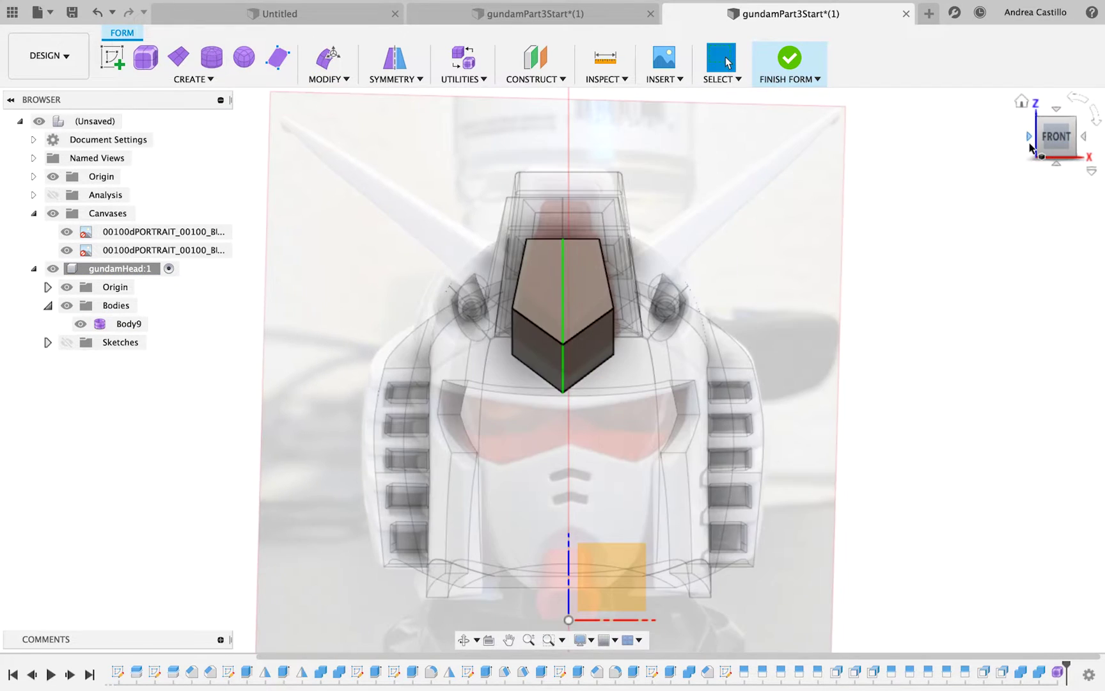
{"action": "left_click", "coordinate": [328, 79]}
{"action": "left_click", "coordinate": [345, 300]}
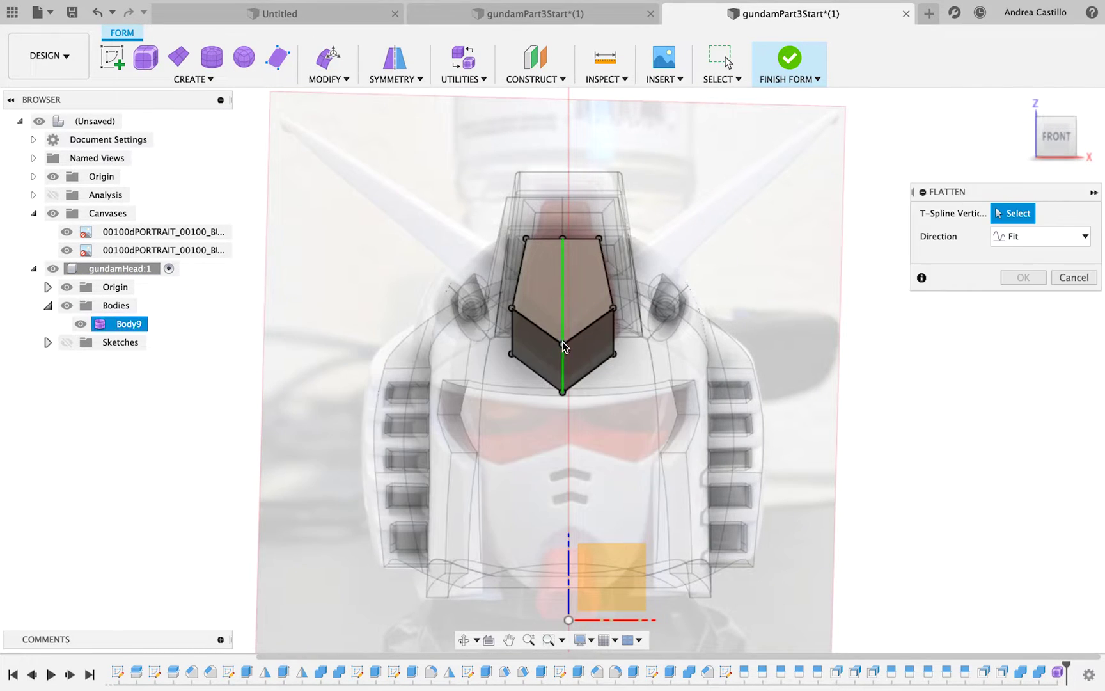
{"action": "left_click", "coordinate": [527, 243]}
{"action": "left_click", "coordinate": [598, 240]}
{"action": "left_click_drag", "start_coordinate": [1058, 137], "coordinate": [549, 276]}
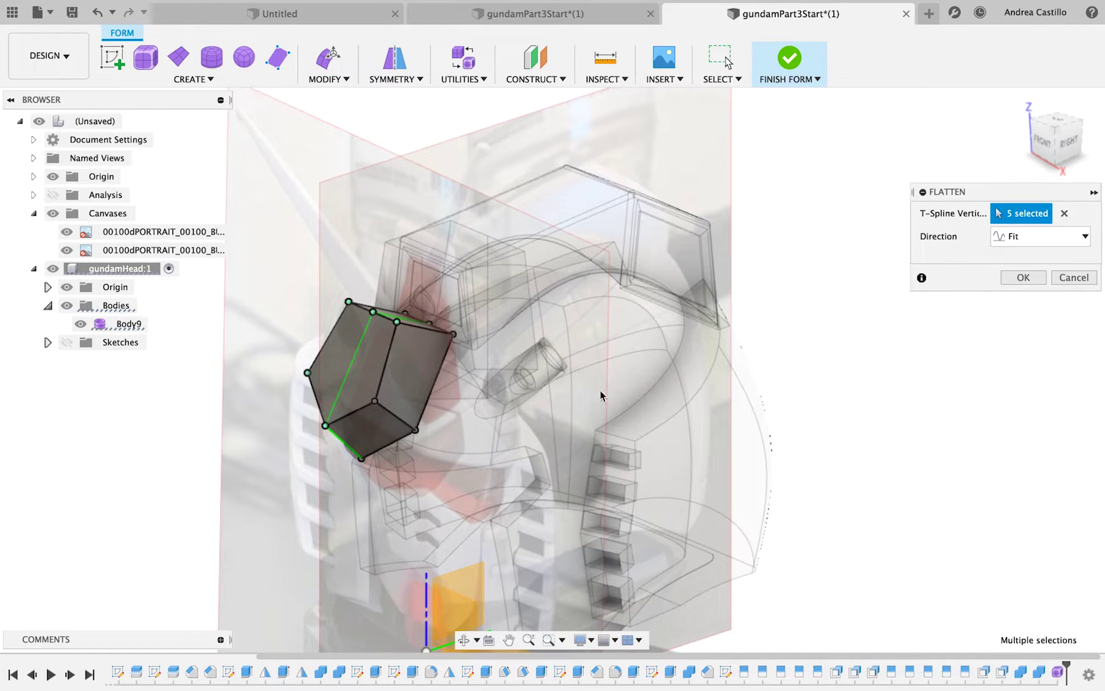
{"action": "key", "text": "Return"}
In side view, move the centerpiece's lower and top edges to refine its shape.
{"action": "left_click", "coordinate": [1058, 137]}
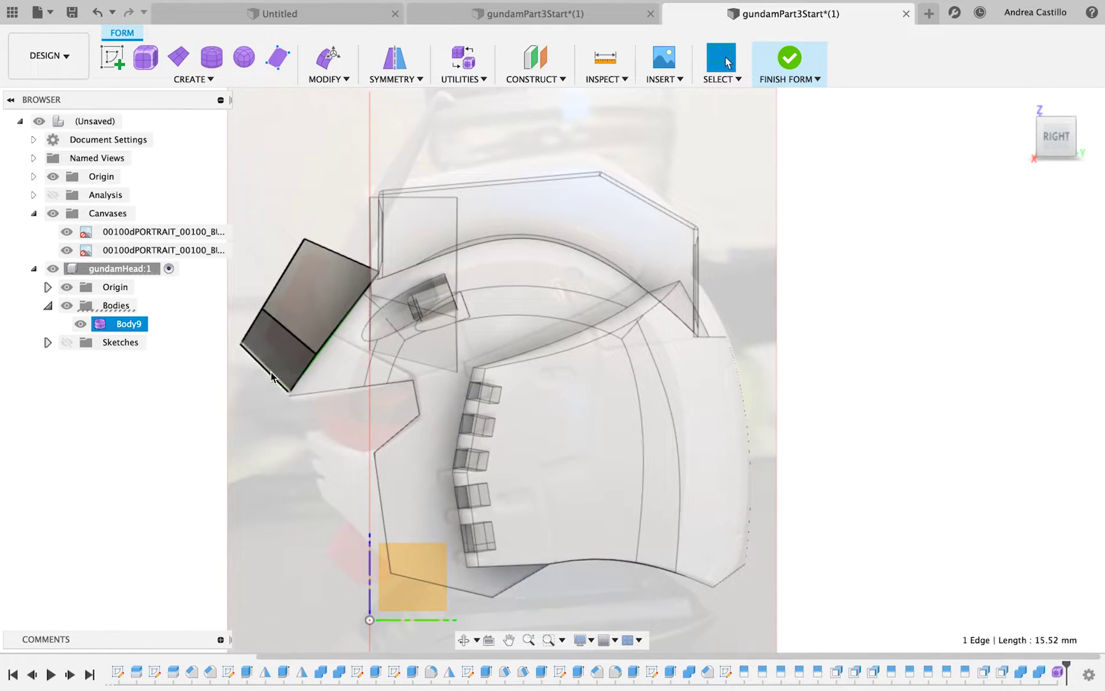
{"action": "double_click", "coordinate": [287, 352]}
{"action": "left_click_drag", "start_coordinate": [287, 352], "coordinate": [294, 344]}
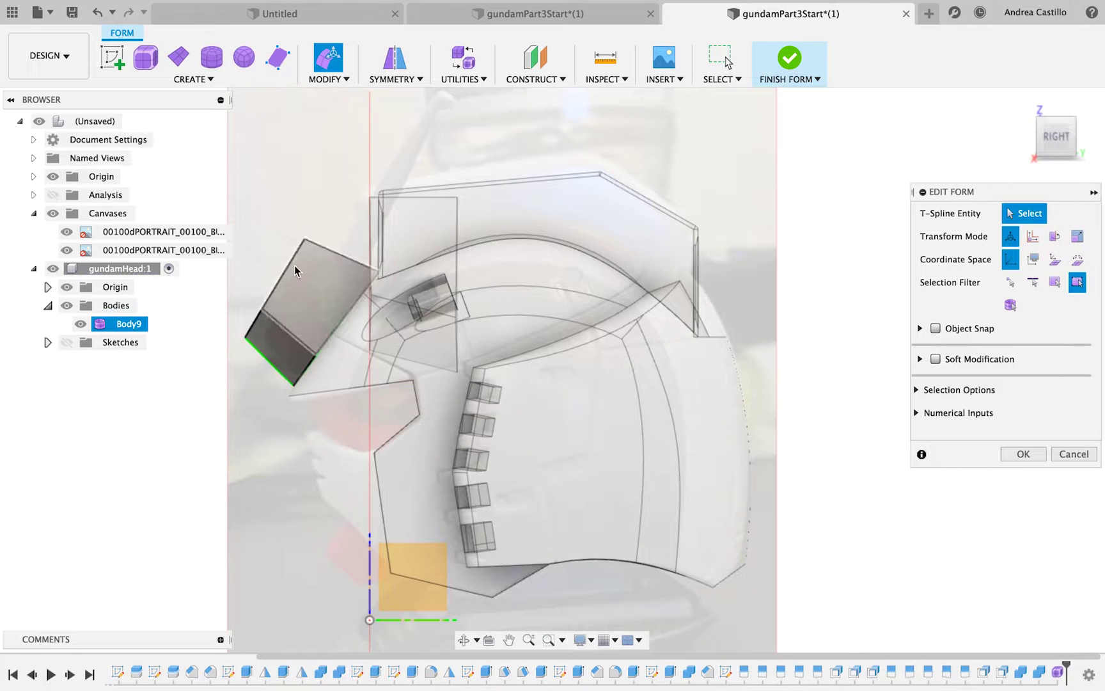
{"action": "left_click", "coordinate": [267, 303]}
{"action": "left_click_drag", "start_coordinate": [257, 312], "coordinate": [254, 322]}
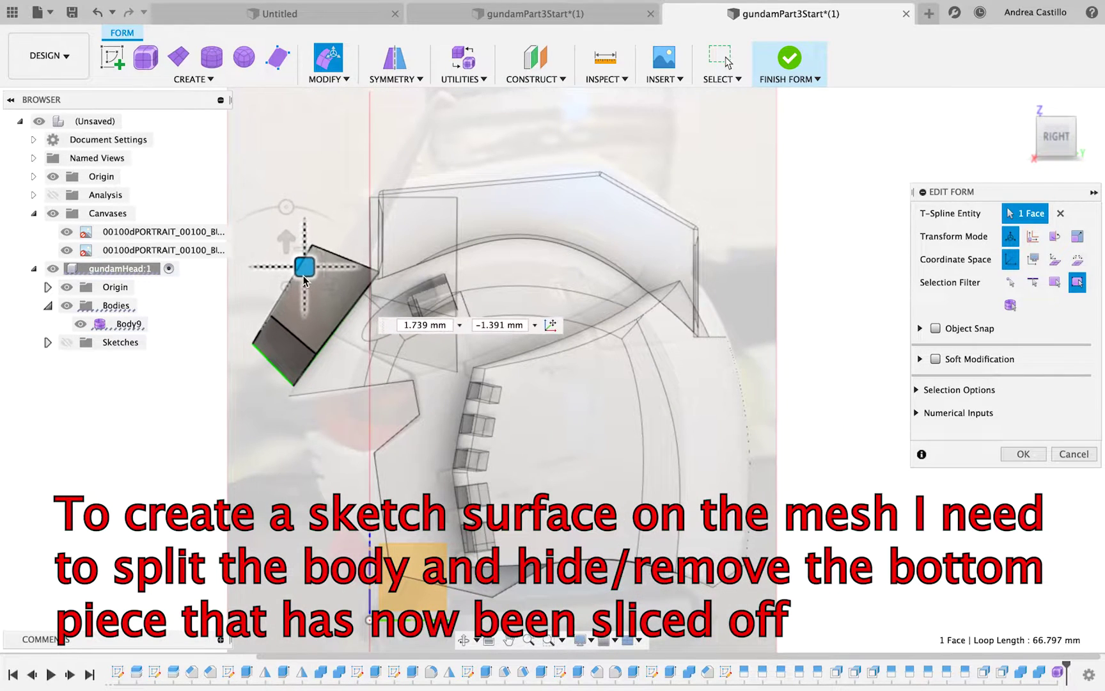
{"action": "left_click", "coordinate": [1023, 453]}
Finish the form and sketch a cutting line through the centerpiece on the side plane.
{"action": "left_click", "coordinate": [790, 58]}
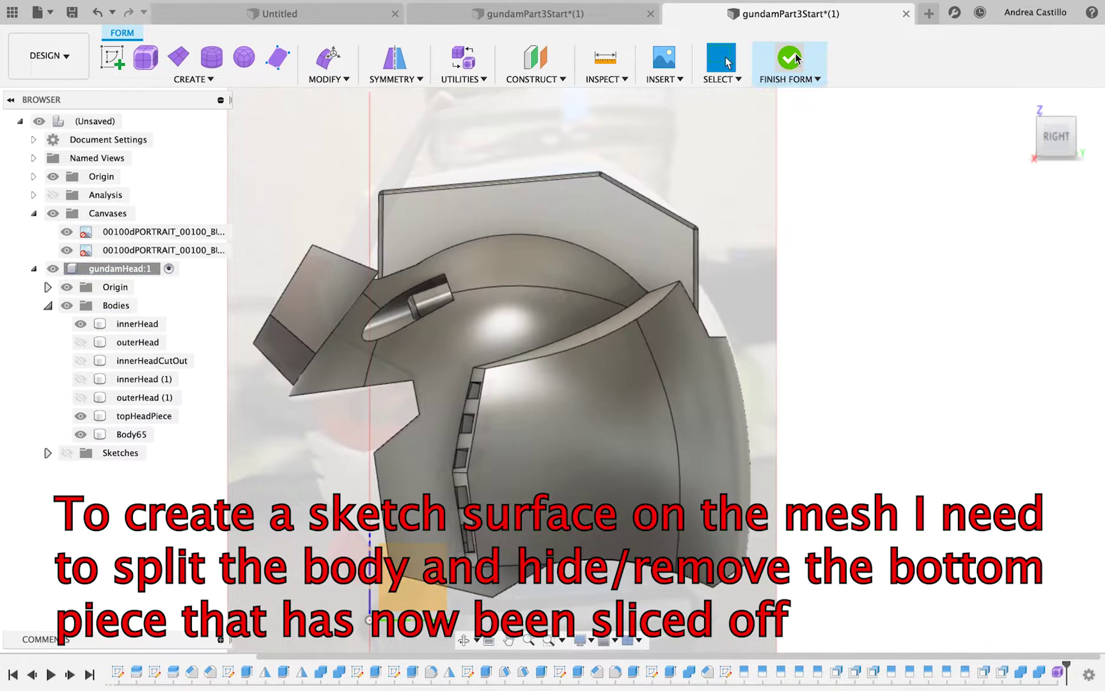
{"action": "left_click", "coordinate": [1035, 139]}
{"action": "left_click", "coordinate": [1086, 140]}
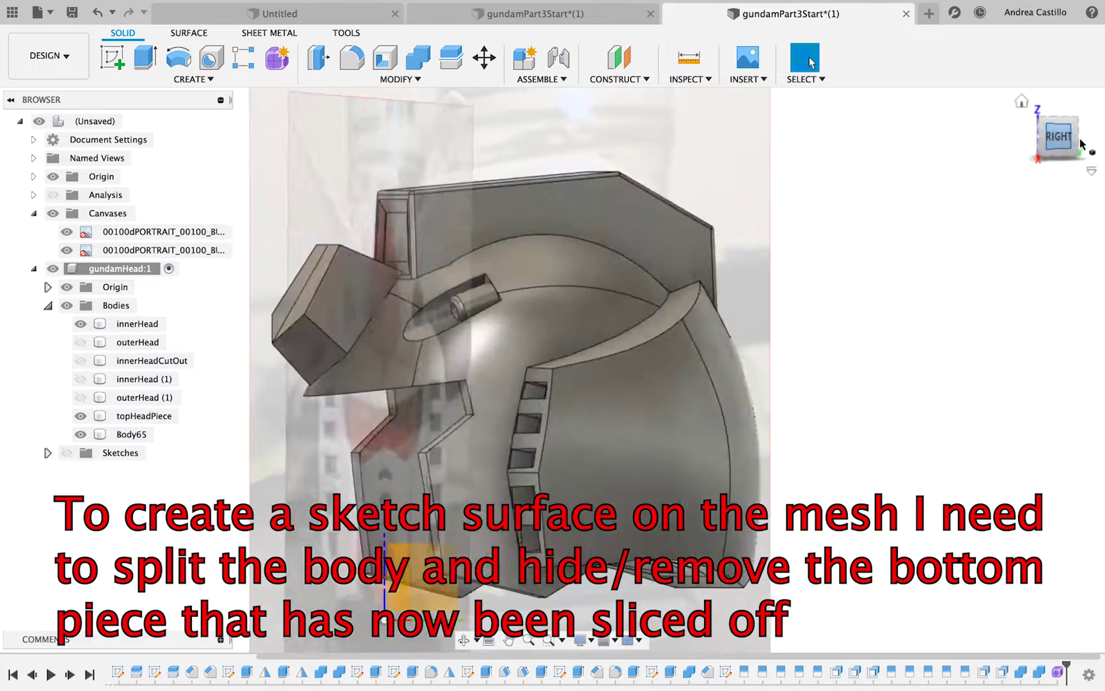
{"action": "left_click", "coordinate": [114, 58]}
{"action": "left_click", "coordinate": [421, 607]}
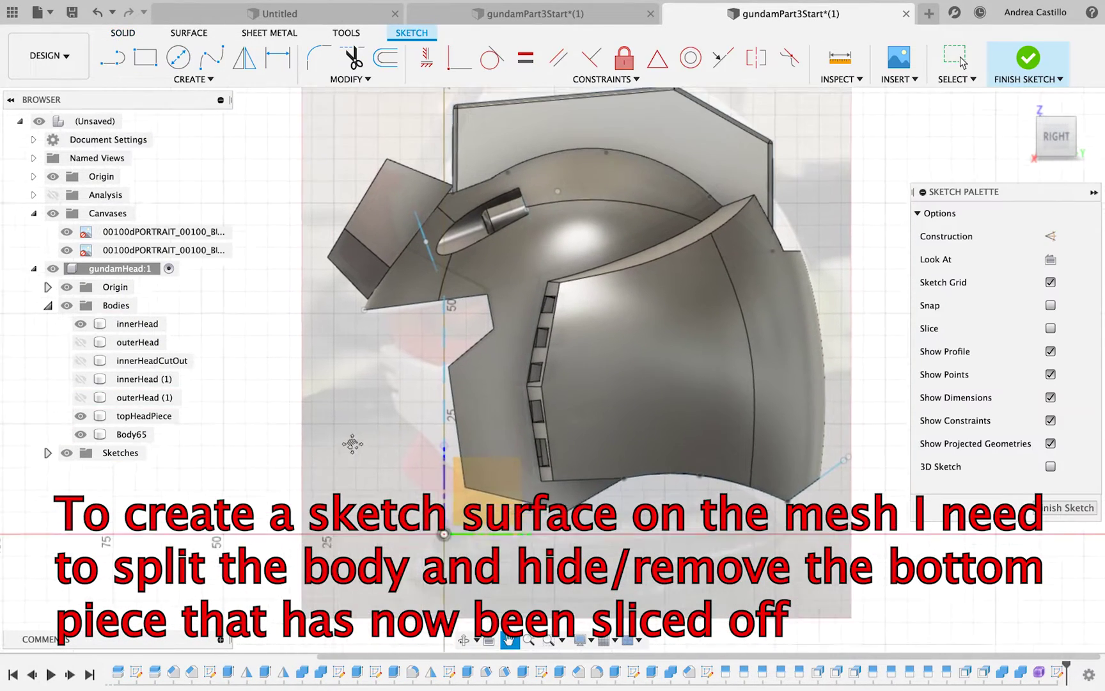
{"action": "key", "text": "l"}
{"action": "left_click", "coordinate": [411, 185]}
{"action": "left_click", "coordinate": [307, 350]}
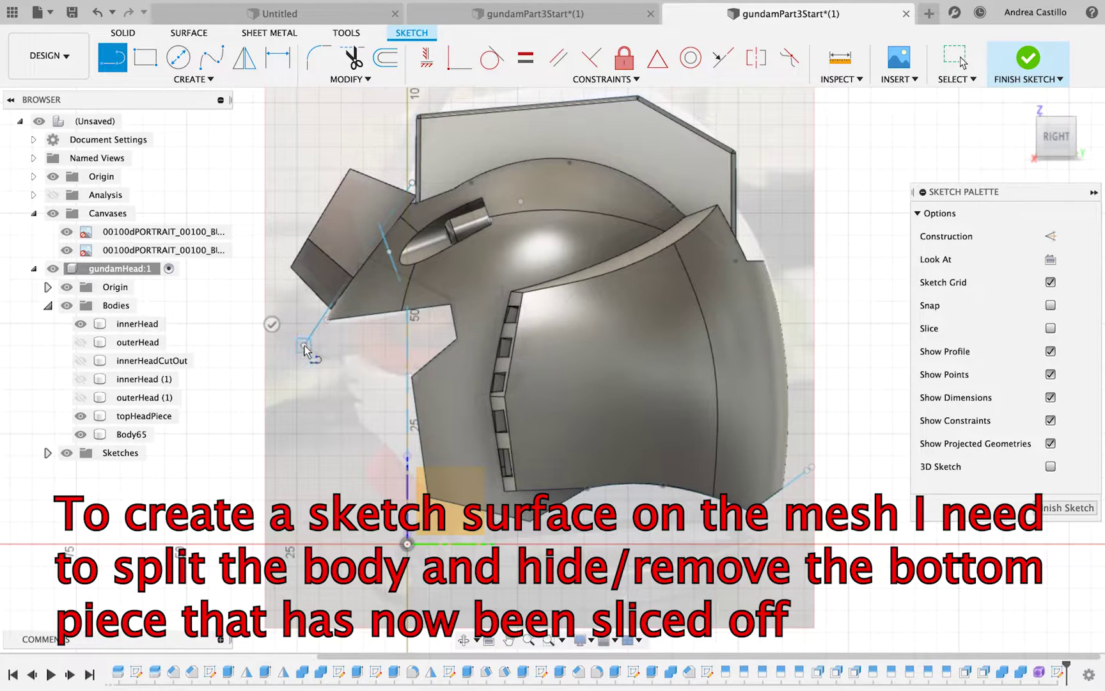
{"action": "key", "text": "Escape"}
{"action": "left_click", "coordinate": [413, 195]}
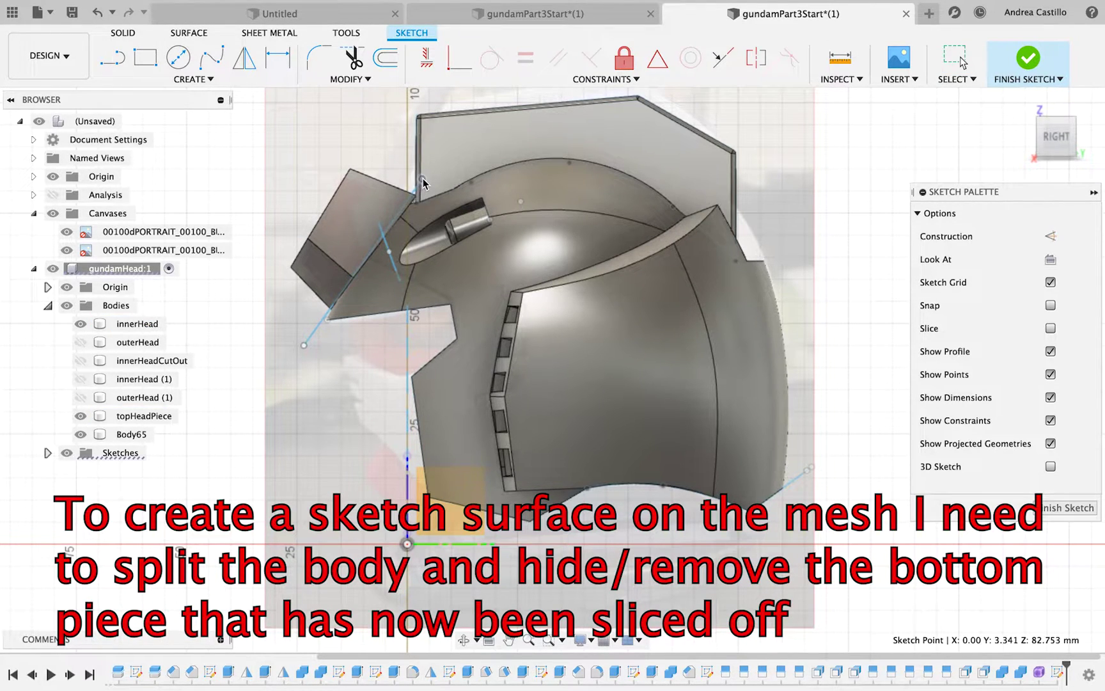
{"action": "left_click", "coordinate": [305, 345]}
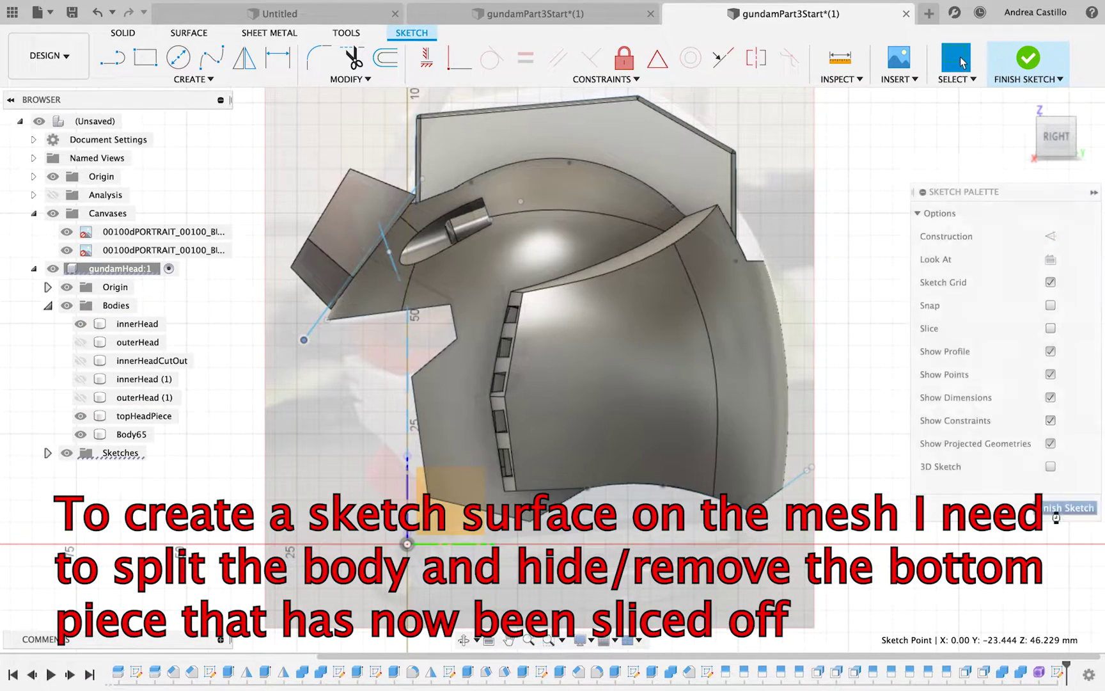
{"action": "left_click", "coordinate": [1053, 516]}
Split Body65 along the sketched line, then hide Body65 and innerHead.
{"action": "left_click", "coordinate": [131, 435]}
{"action": "left_click", "coordinate": [451, 57]}
{"action": "left_click", "coordinate": [281, 396]}
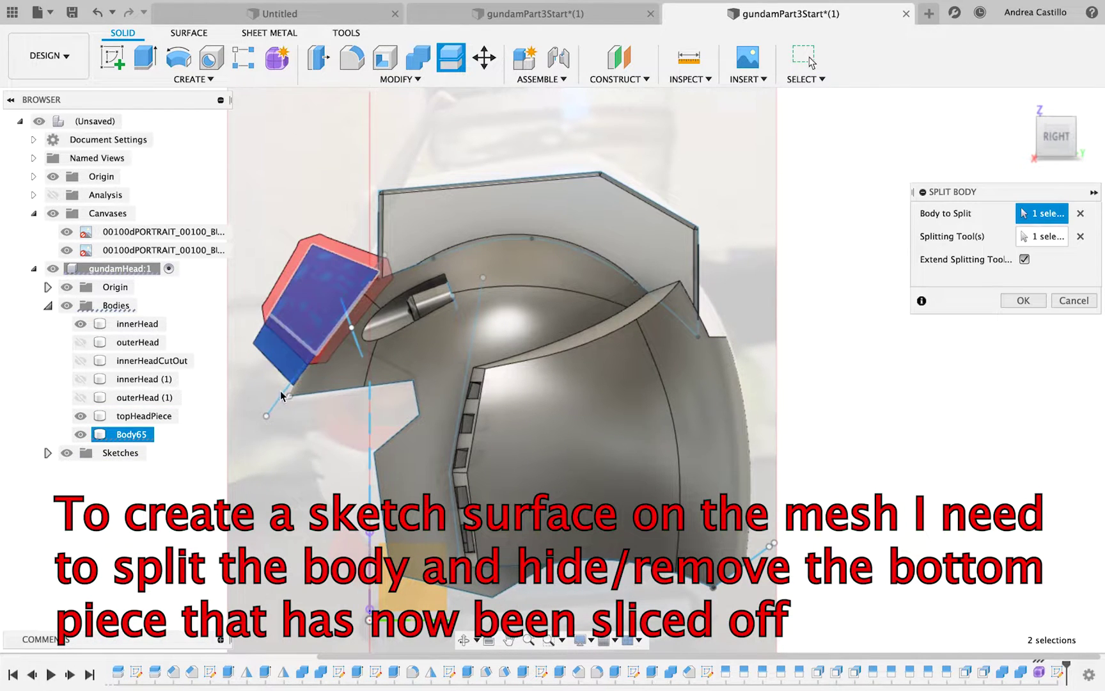
{"action": "key", "text": "Return"}
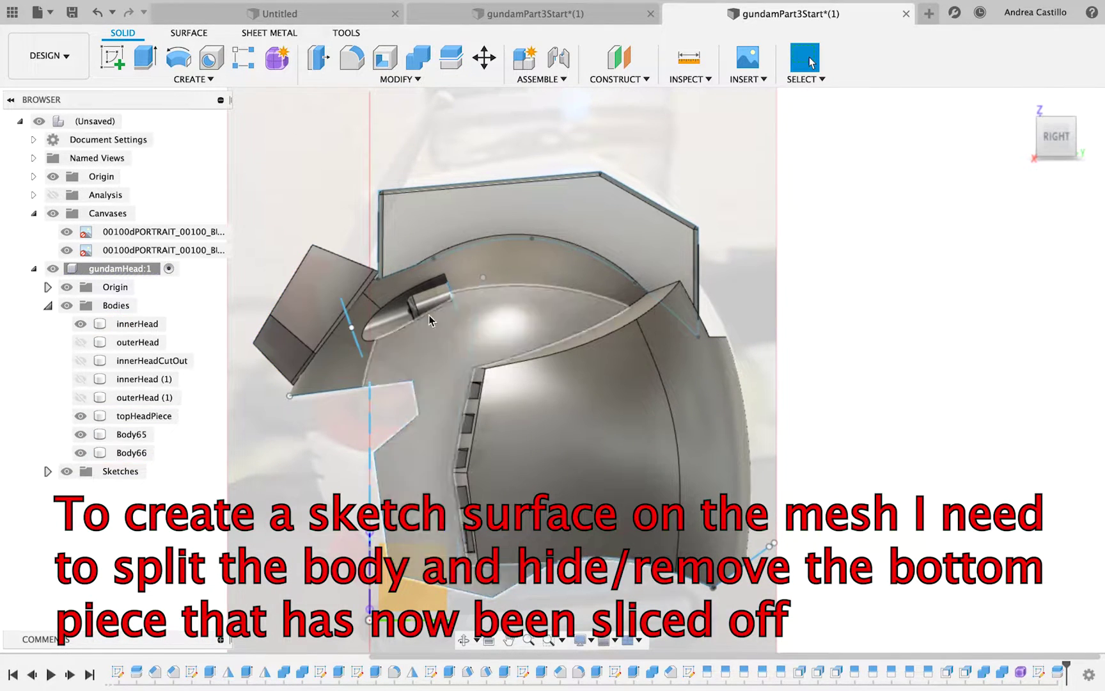
{"action": "left_click", "coordinate": [81, 435]}
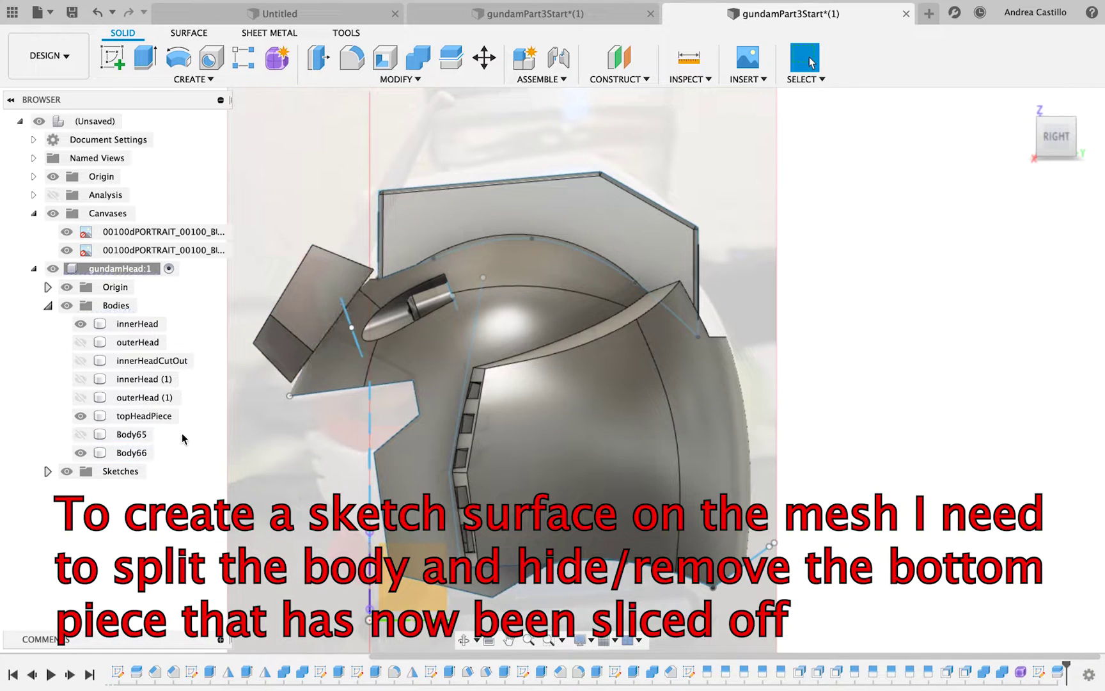
{"action": "left_click", "coordinate": [82, 324]}
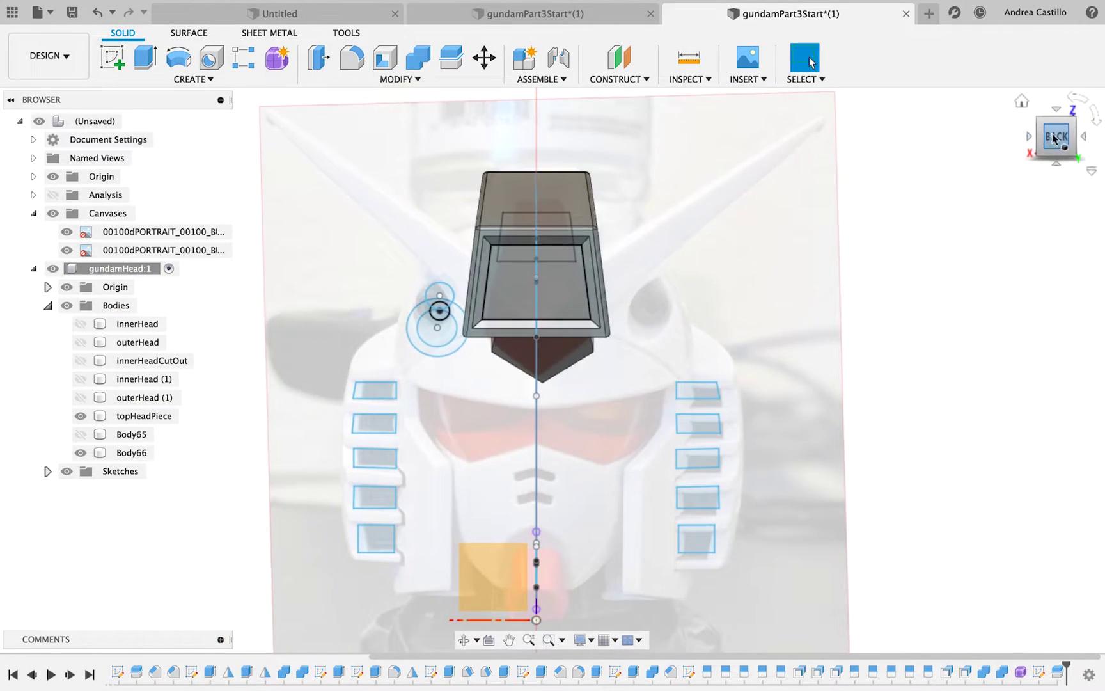
{"action": "middle_click_drag", "start_coordinate": [423, 311], "coordinate": [583, 422], "text": "shift"}
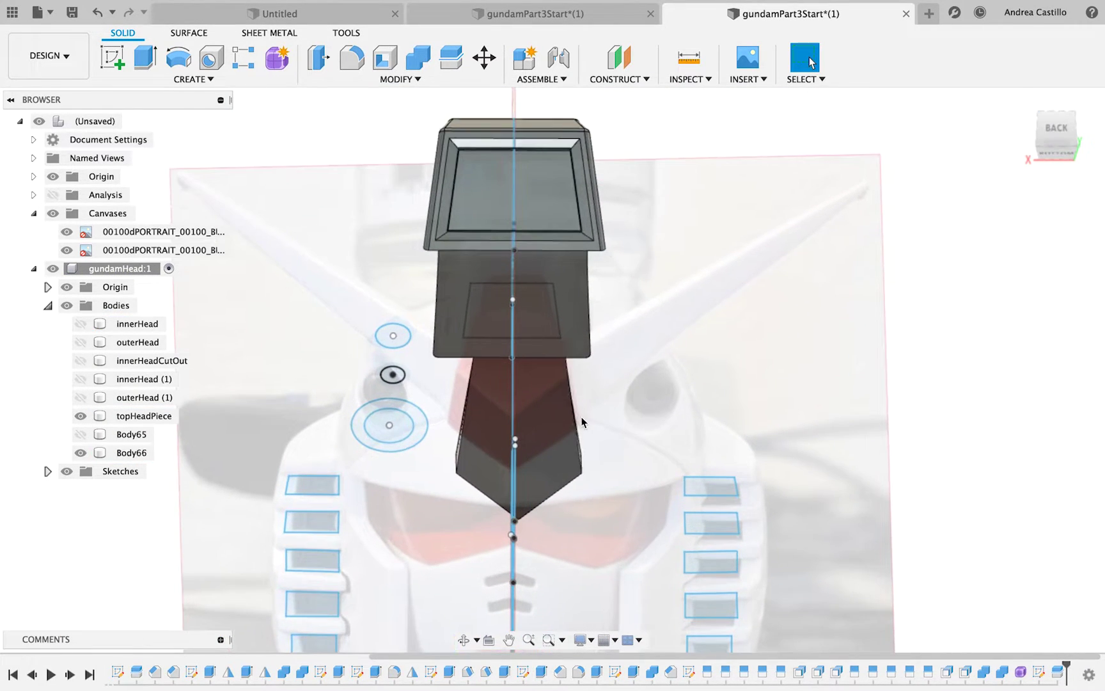
Select Body66 and the roughly 23.4 mm edge on its back end.
{"action": "left_click", "coordinate": [582, 421]}
{"action": "scroll", "coordinate": [570, 380], "scroll_direction": "up", "scroll_amount": 8}
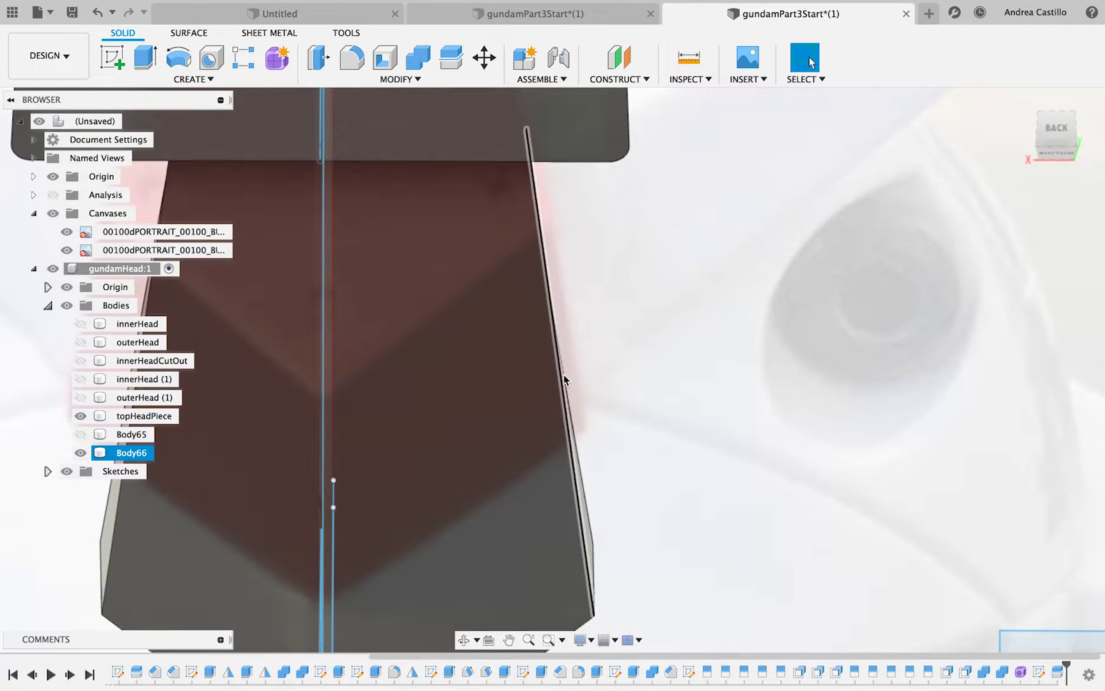
{"action": "left_click", "coordinate": [564, 380]}
{"action": "right_click", "coordinate": [565, 380]}
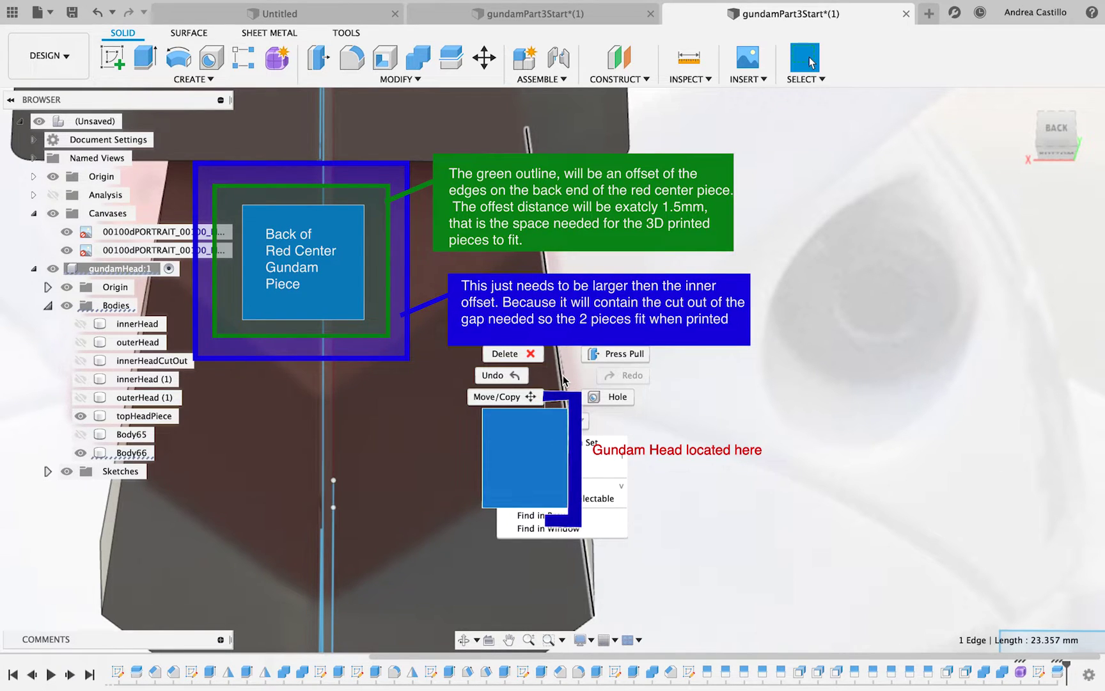
On Body66's back-face sketch, offset the five pentagon curves by -2.0 mm and finish.
{"action": "left_click", "coordinate": [557, 420]}
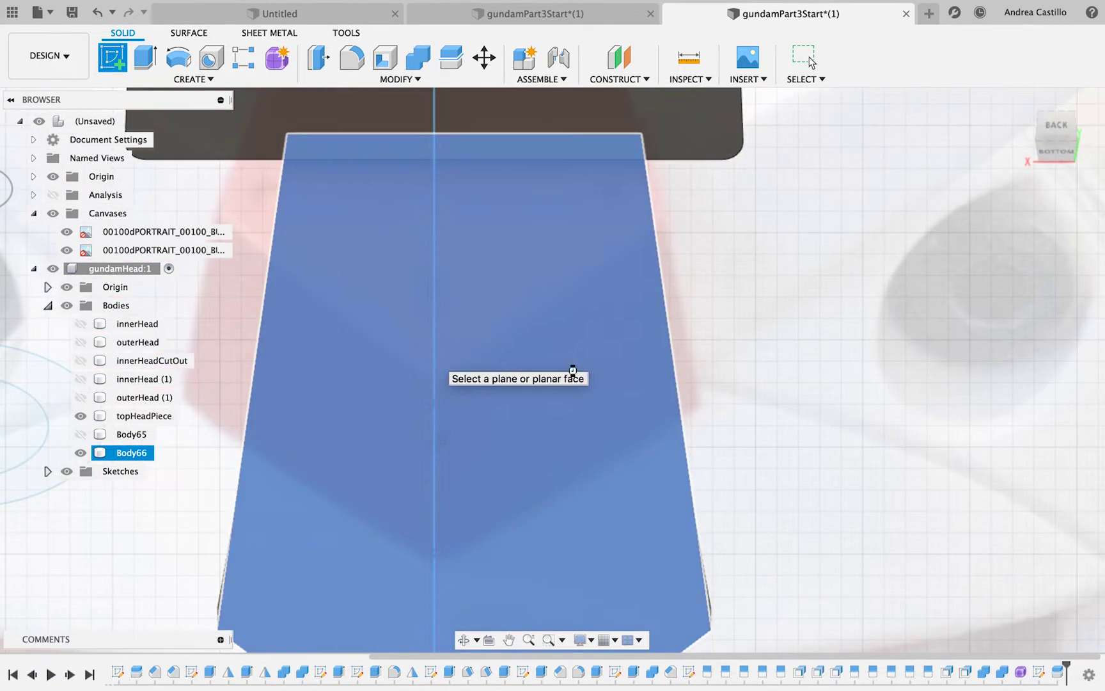
{"action": "left_click", "coordinate": [573, 371]}
{"action": "left_click", "coordinate": [676, 365]}
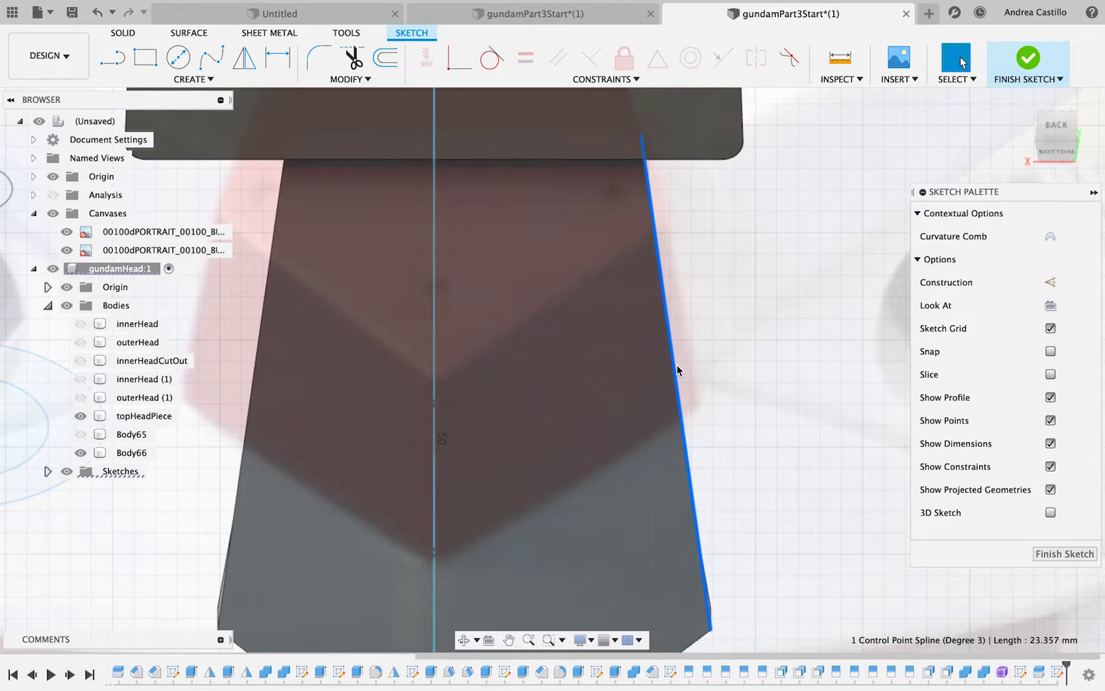
{"action": "left_click", "coordinate": [386, 58]}
{"action": "left_click_drag", "start_coordinate": [652, 365], "coordinate": [711, 353]}
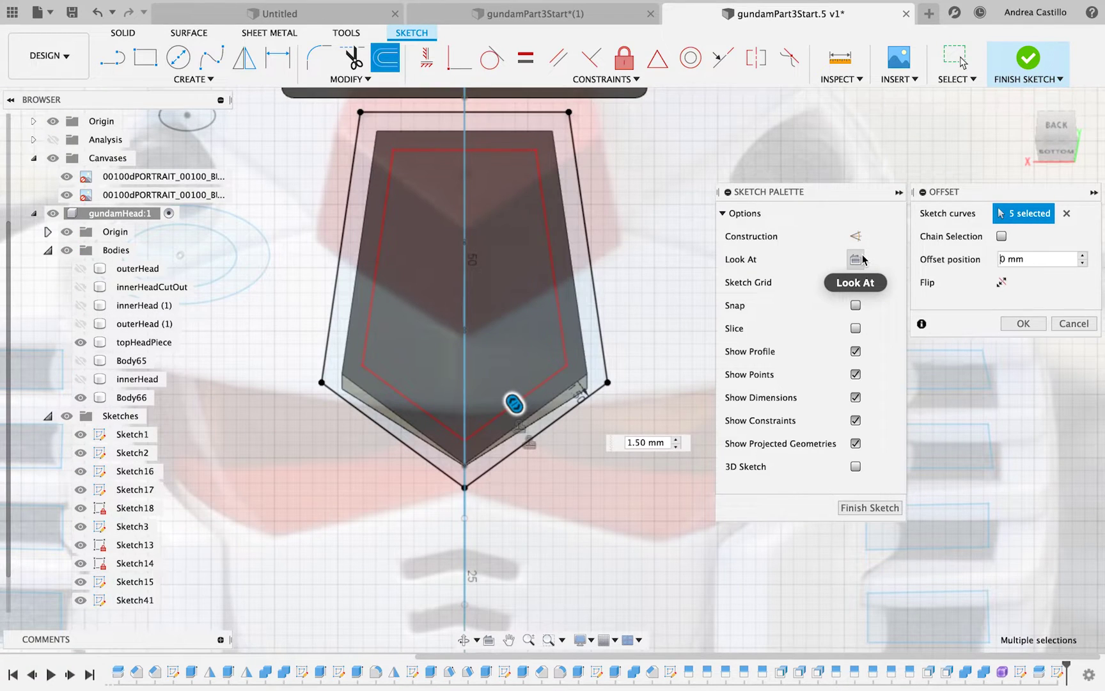
{"action": "type", "text": "-2.0"}
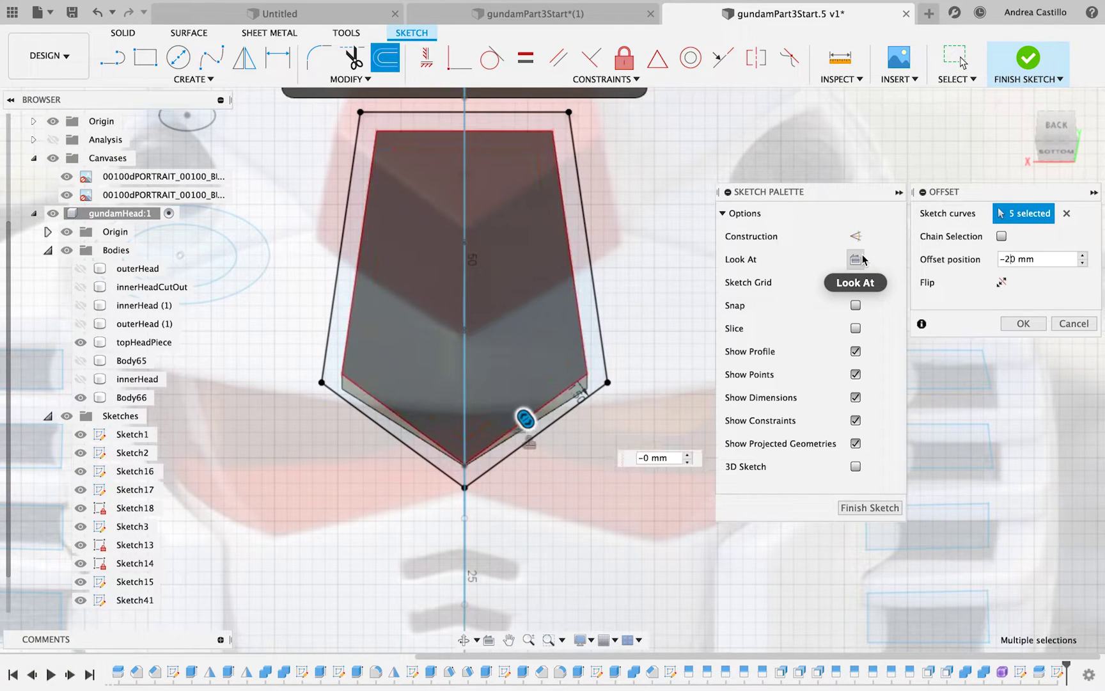
{"action": "key", "text": "Return"}
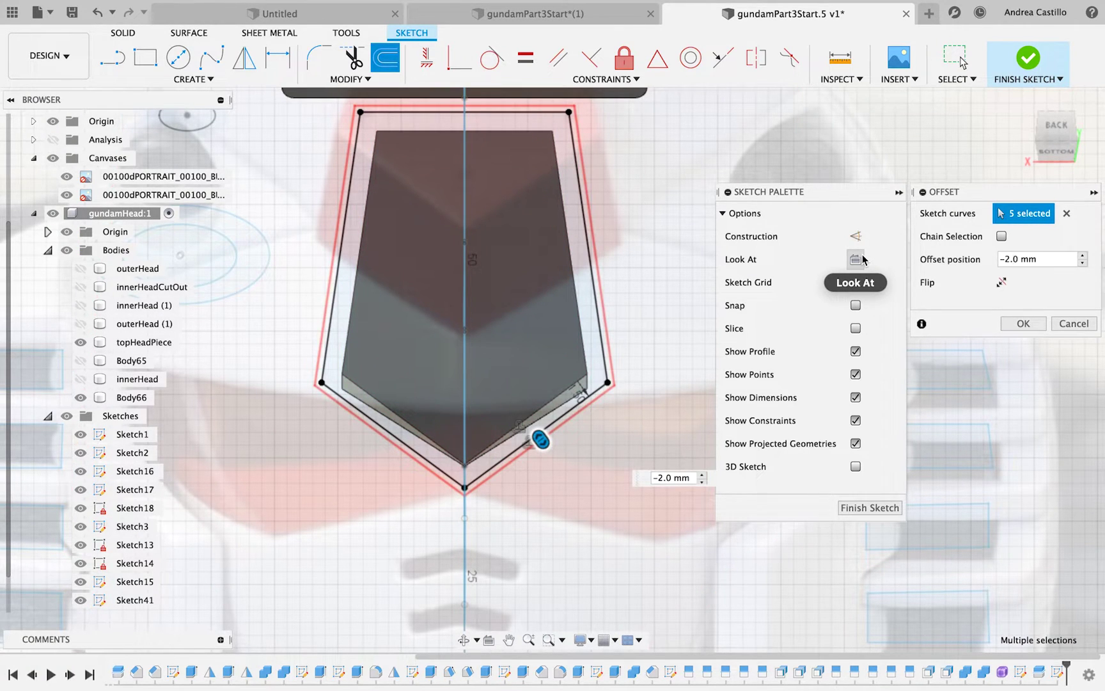
{"action": "left_click", "coordinate": [1023, 322]}
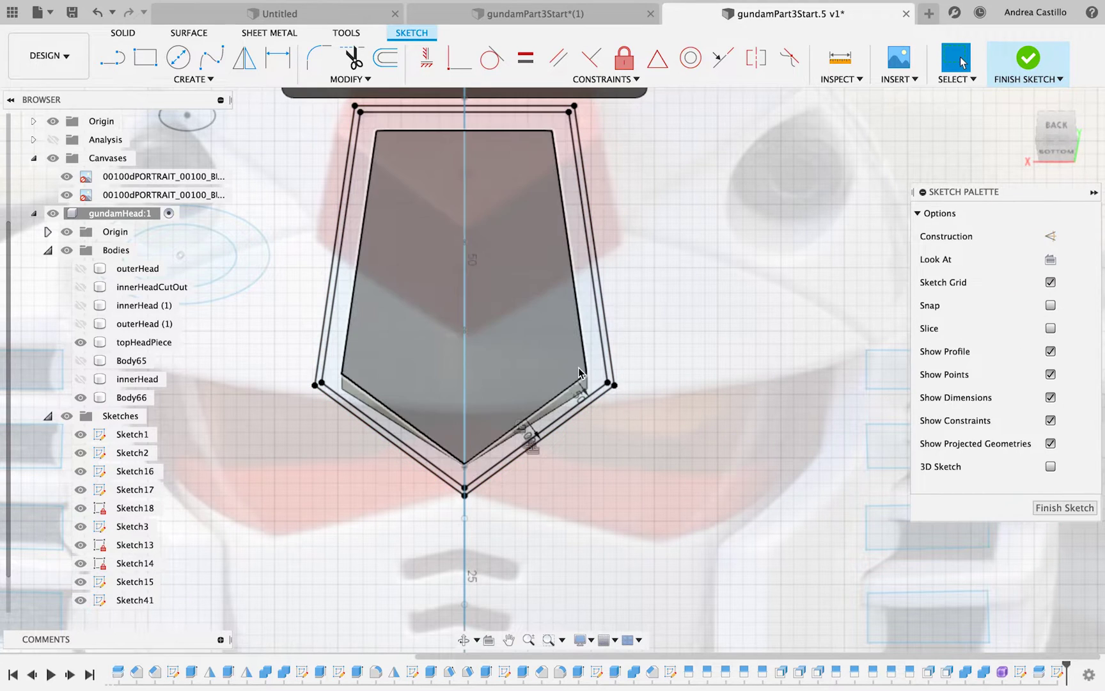
{"action": "left_click", "coordinate": [1029, 58]}
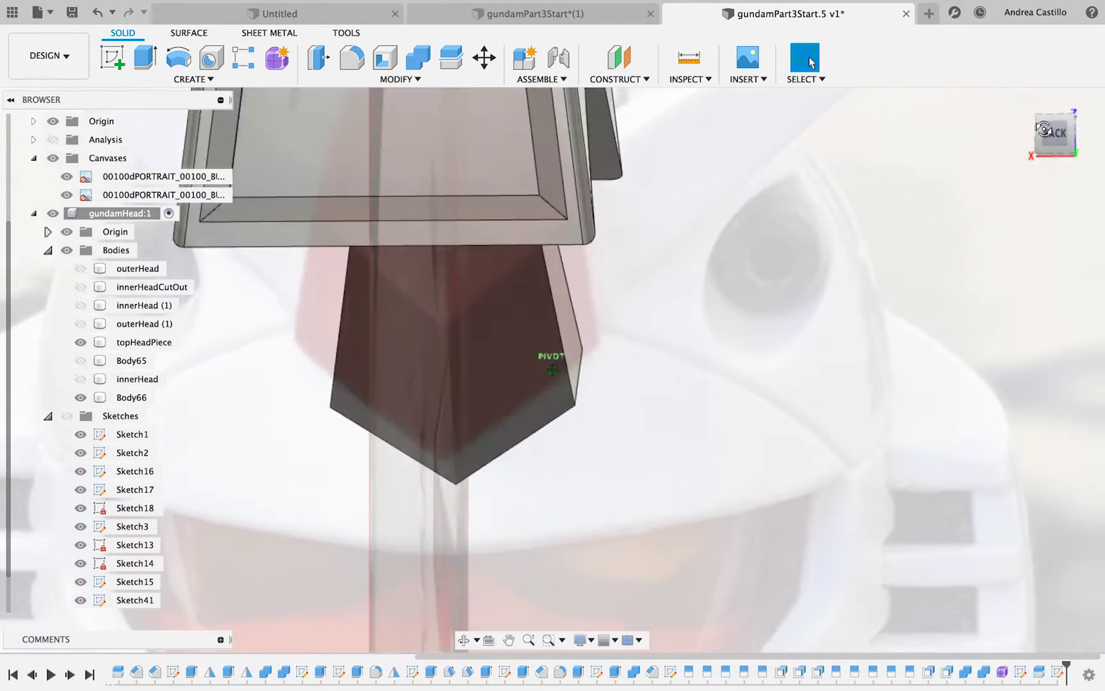
Orbit to a 3D view, showing the sketches and the innerHead body.
{"action": "middle_click_drag", "start_coordinate": [553, 371], "coordinate": [605, 328], "text": "shift"}
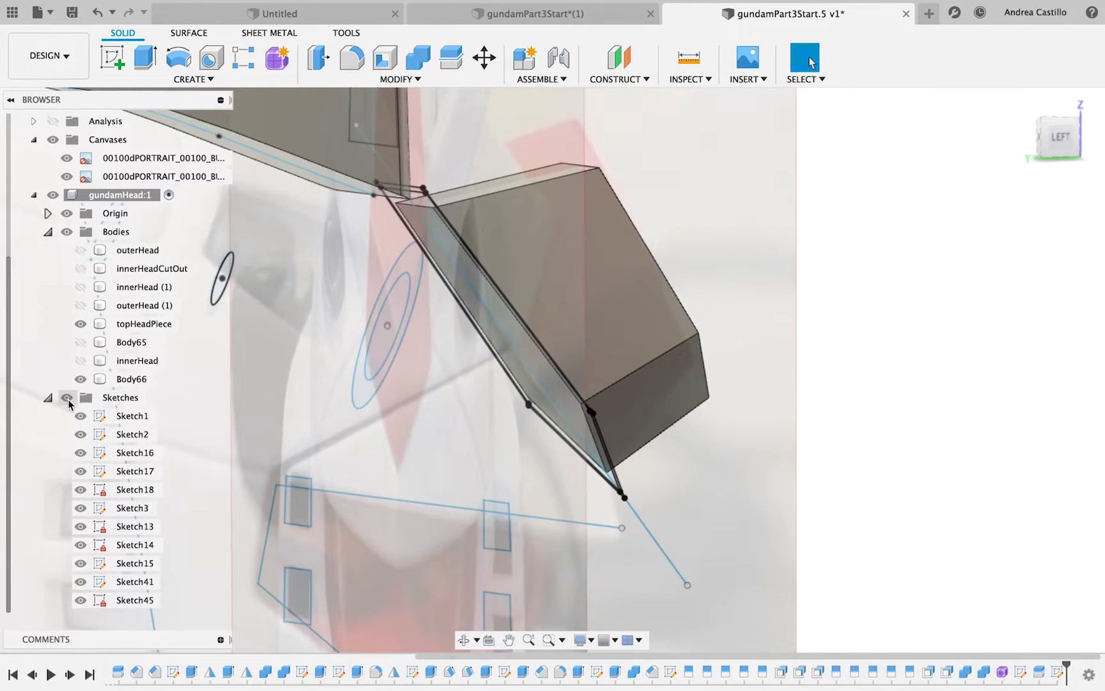
{"action": "left_click", "coordinate": [1074, 151]}
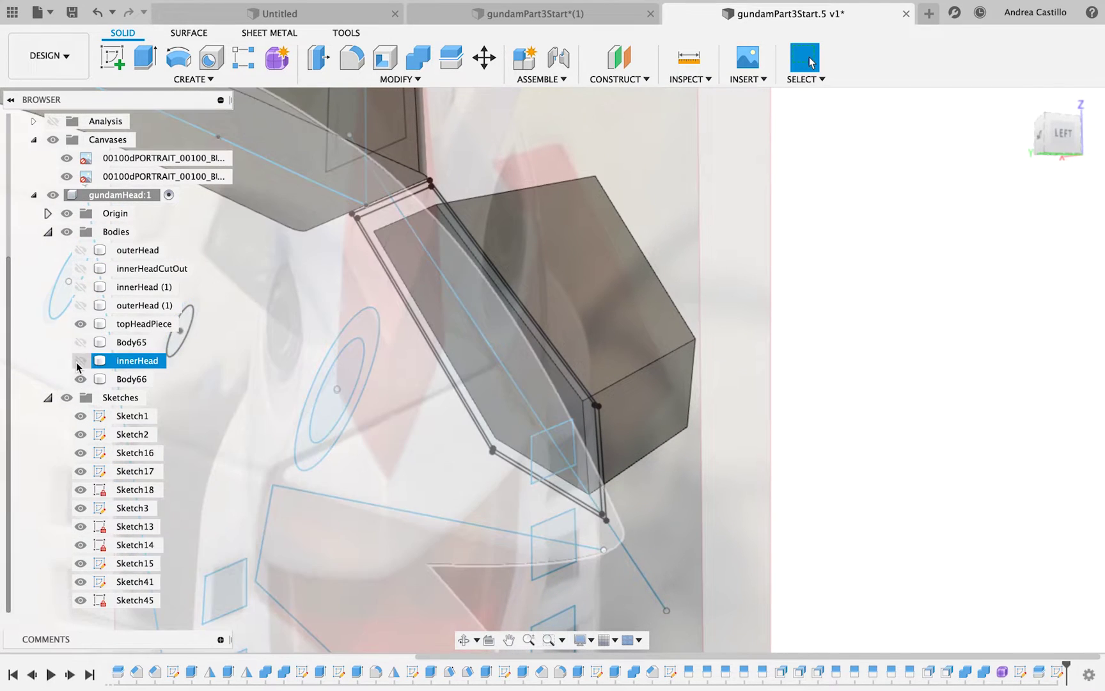
{"action": "left_click", "coordinate": [80, 360]}
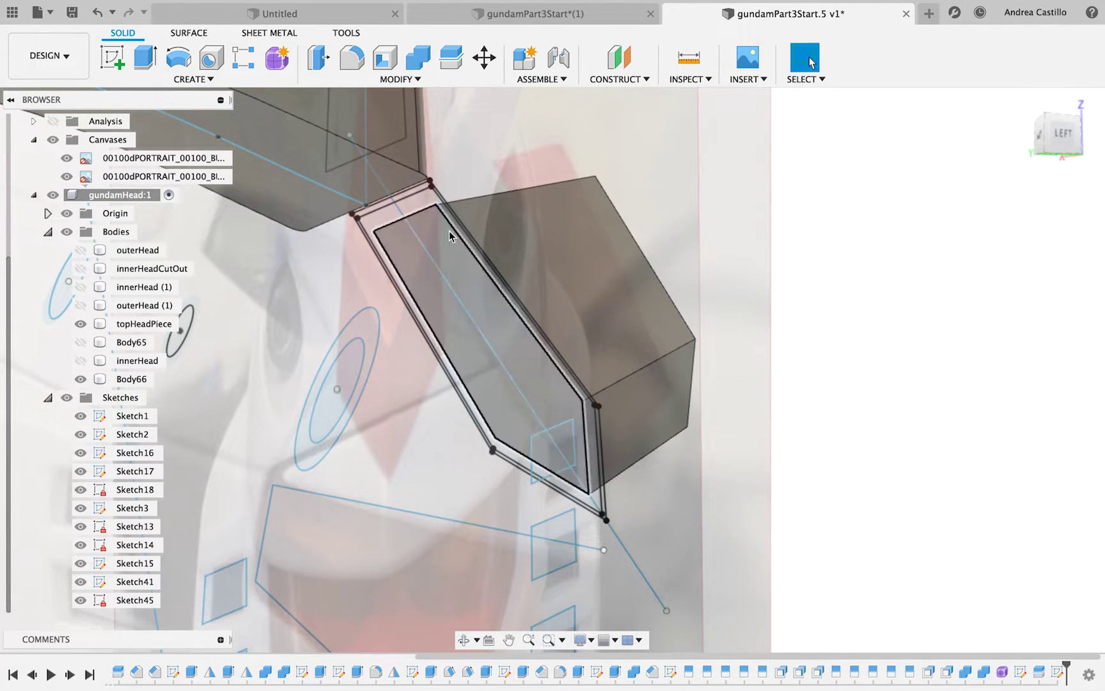
{"action": "left_click", "coordinate": [421, 202]}
{"action": "scroll", "coordinate": [419, 188], "scroll_direction": "up", "scroll_amount": 4}
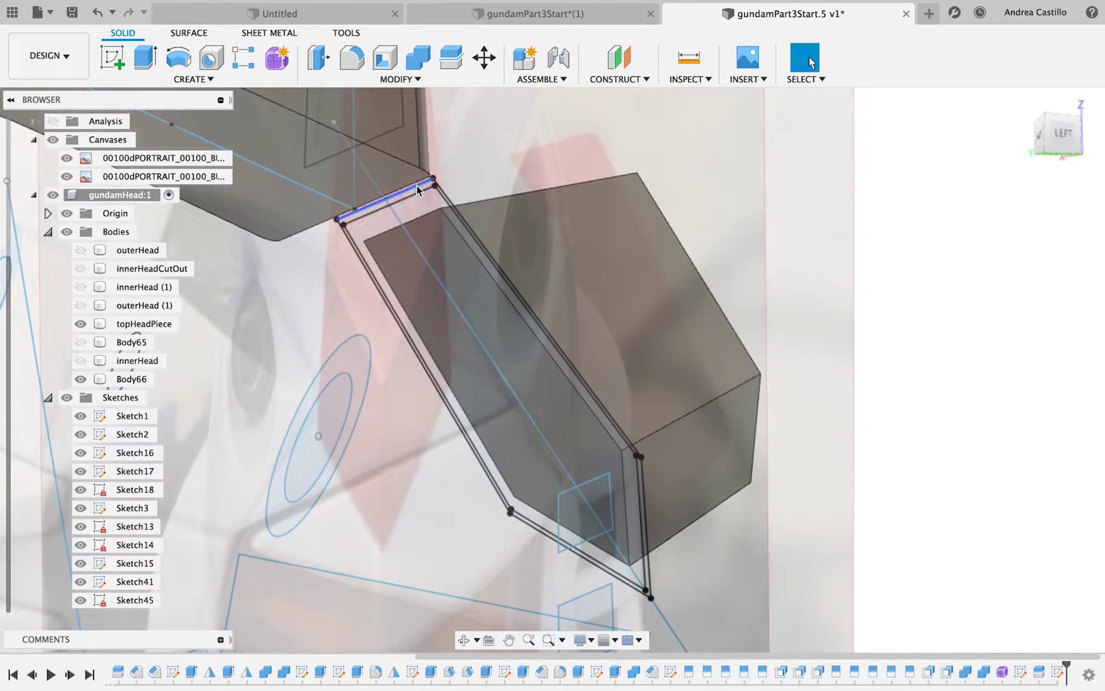
{"action": "scroll", "coordinate": [420, 189], "scroll_direction": "up", "scroll_amount": 4}
Extrude the ring profiles, previewing 2 mm with innerHeadCutOut and innerHead shown.
{"action": "key", "text": "e"}
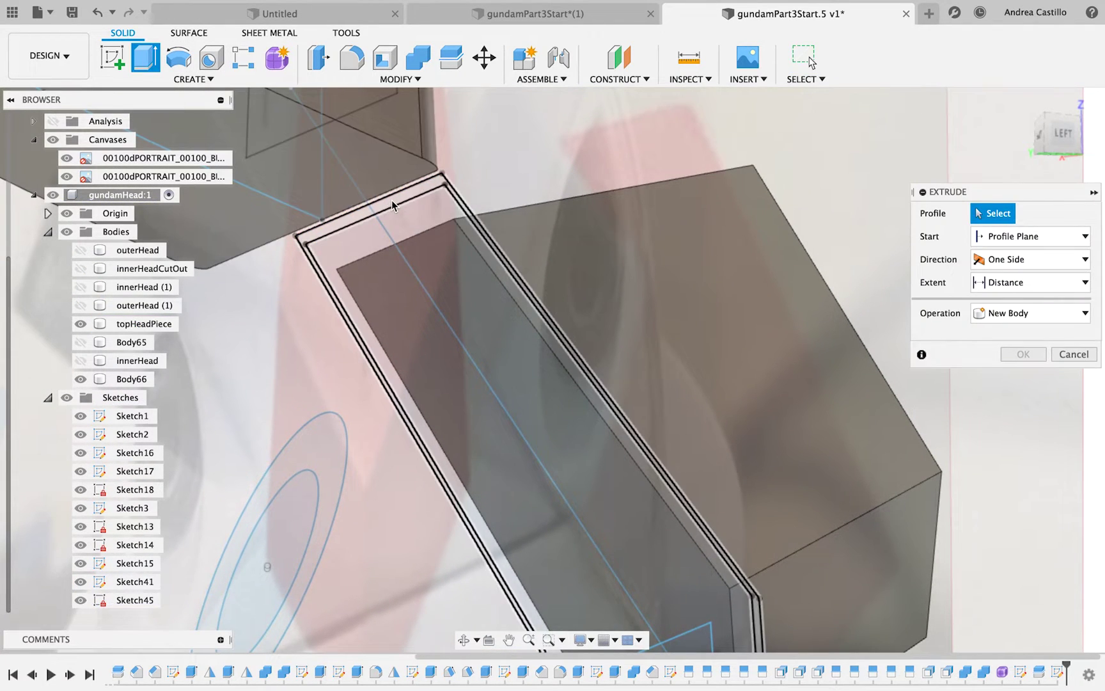
{"action": "left_click", "coordinate": [401, 238]}
{"action": "left_click", "coordinate": [1059, 138]}
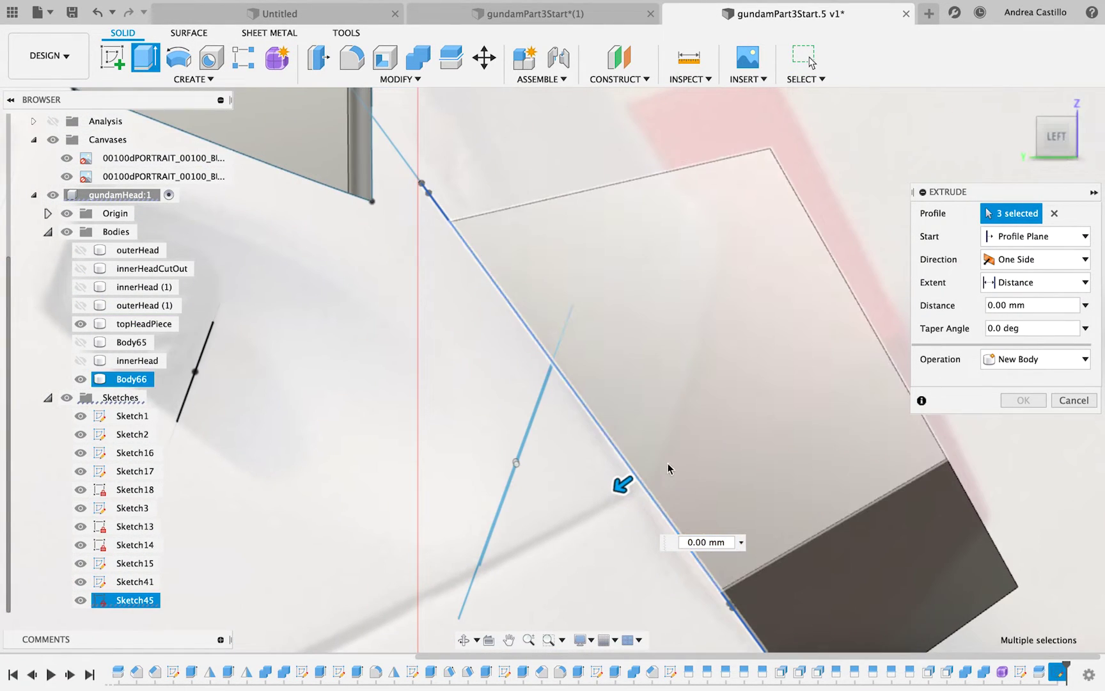
{"action": "left_click_drag", "start_coordinate": [619, 485], "coordinate": [586, 513]}
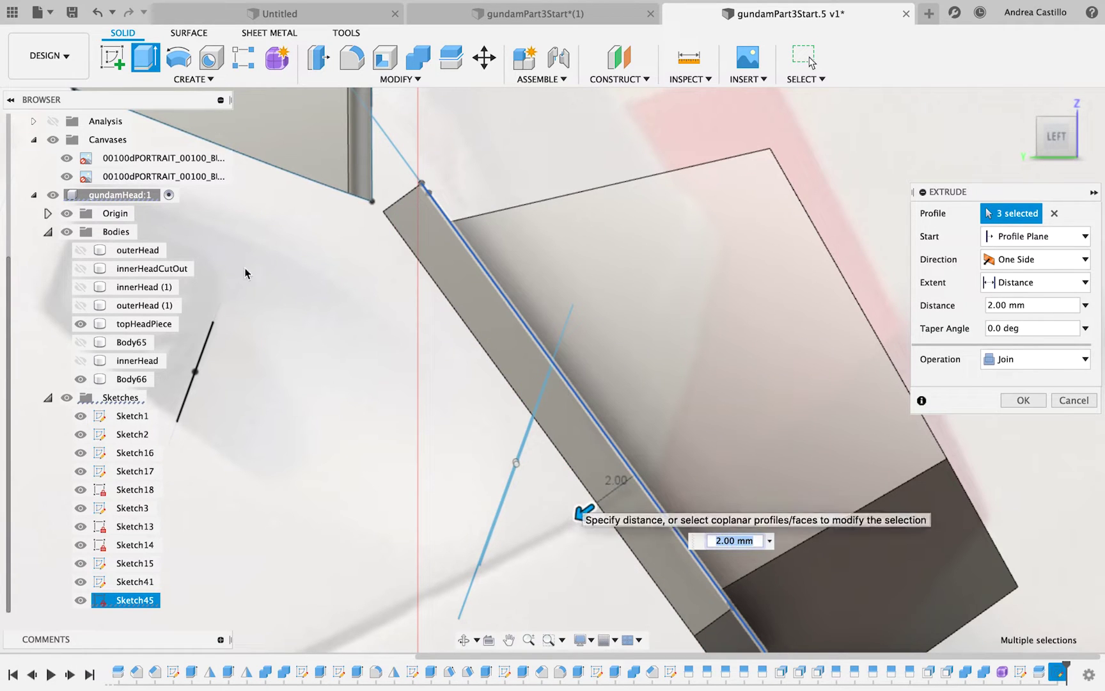
{"action": "left_click", "coordinate": [81, 269]}
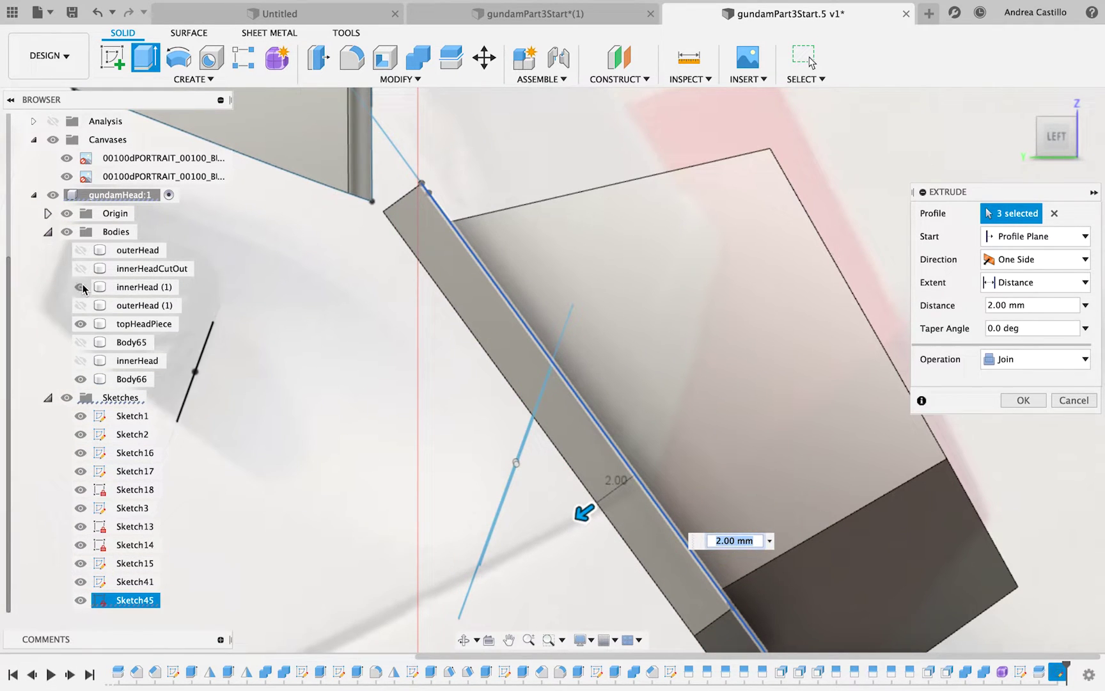
{"action": "left_click", "coordinate": [83, 363]}
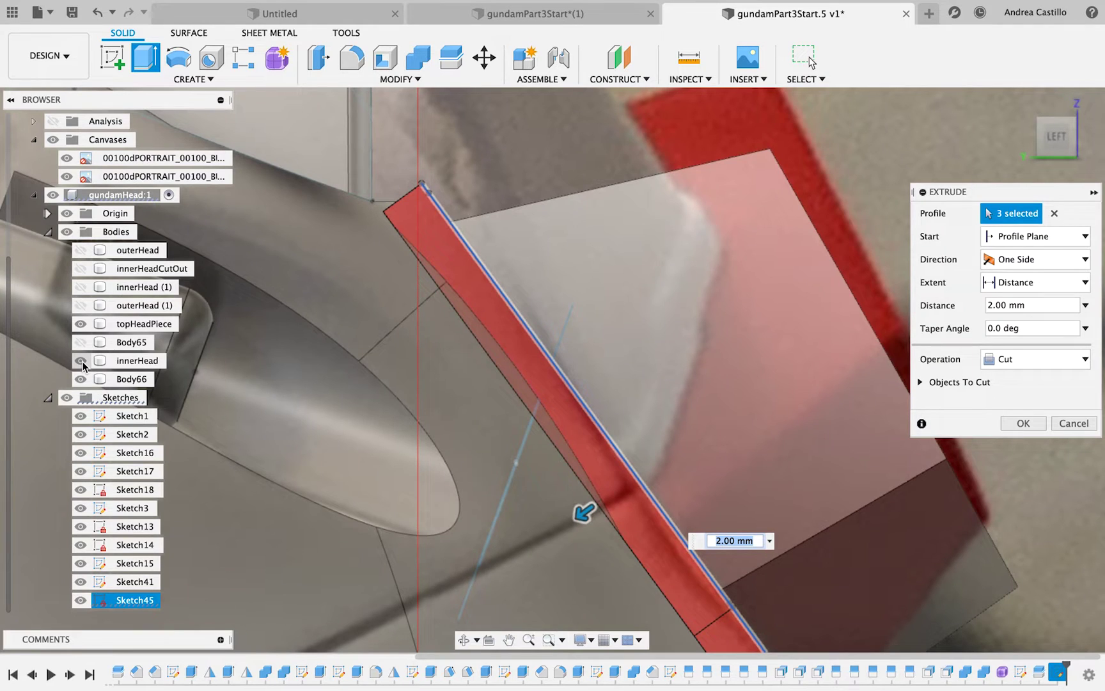
{"action": "middle_click_drag", "start_coordinate": [346, 389], "coordinate": [553, 389], "text": "shift"}
Make the extrusion a New Body at 3 mm and commit it as Body75.
{"action": "left_click", "coordinate": [1036, 359]}
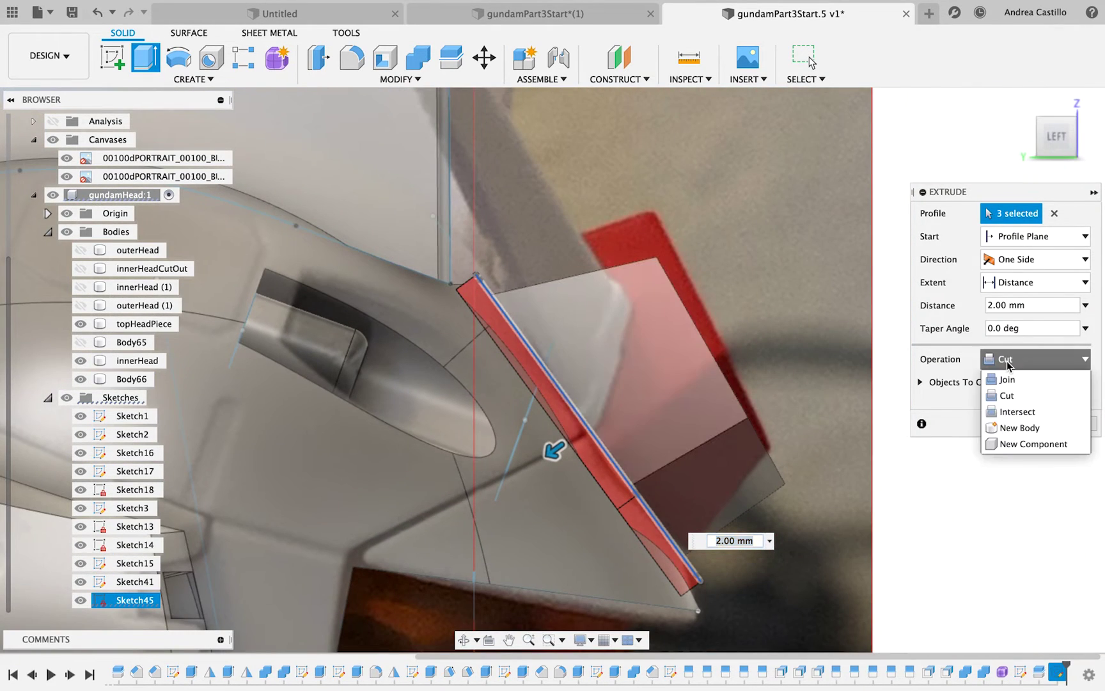
{"action": "left_click", "coordinate": [1020, 427]}
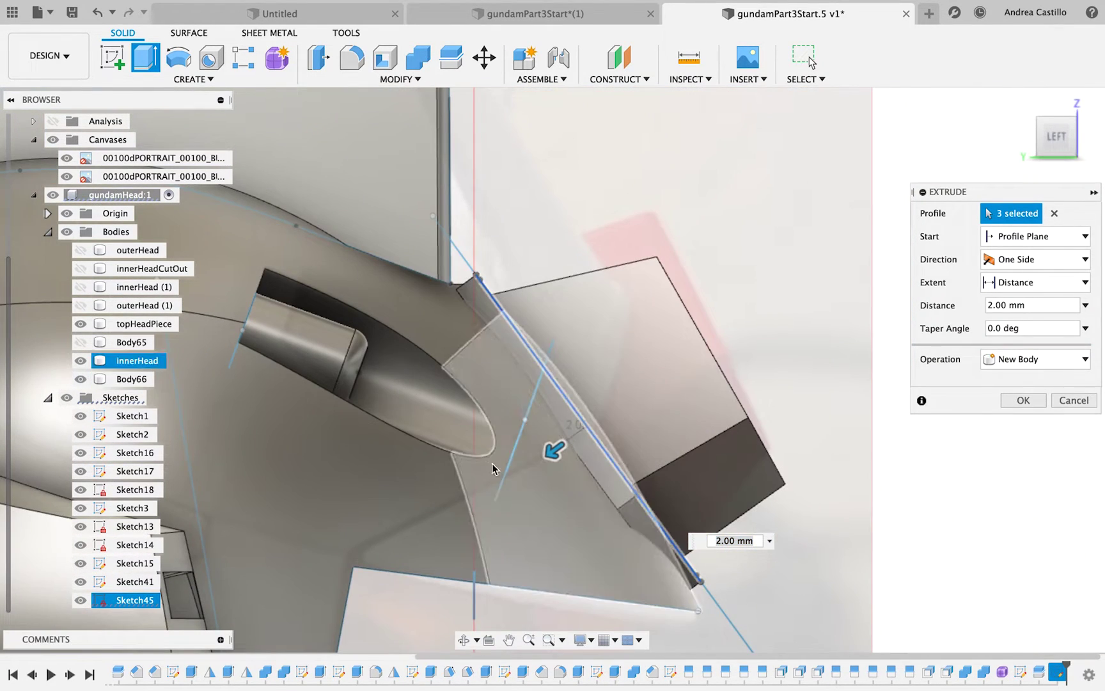
{"action": "left_click_drag", "start_coordinate": [553, 452], "coordinate": [546, 459]}
{"action": "mouse_move", "coordinate": [1055, 136]}
{"action": "left_mouse_down"}
{"action": "mouse_move", "coordinate": [1045, 104]}
{"action": "mouse_move", "coordinate": [1045, 125]}
{"action": "left_mouse_up"}
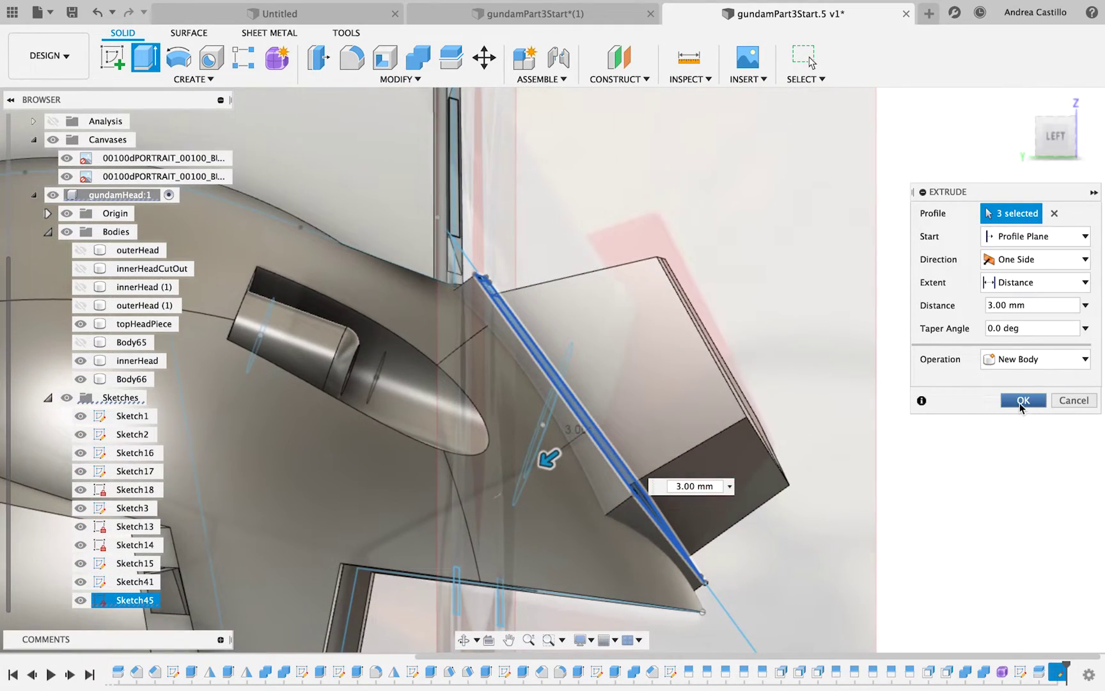
{"action": "left_click", "coordinate": [1023, 399]}
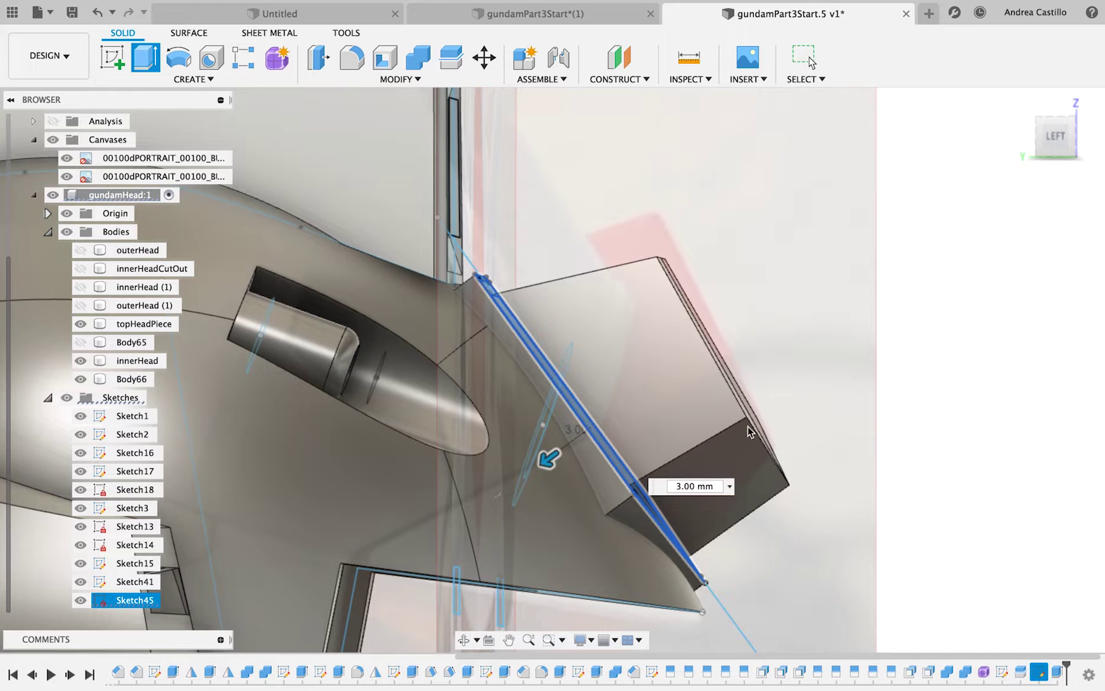
{"action": "key", "text": "Return"}
Combine-cut the Body75 wall with innerHead as the tool body.
{"action": "left_click", "coordinate": [527, 371]}
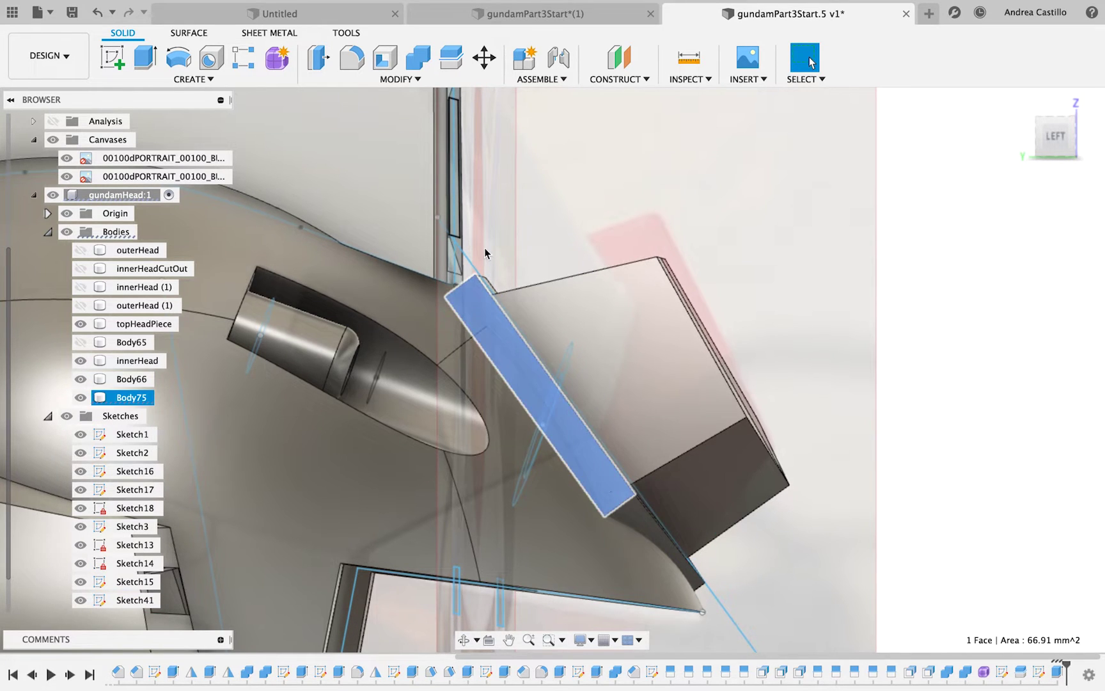
{"action": "left_click", "coordinate": [420, 57]}
{"action": "left_click", "coordinate": [518, 423]}
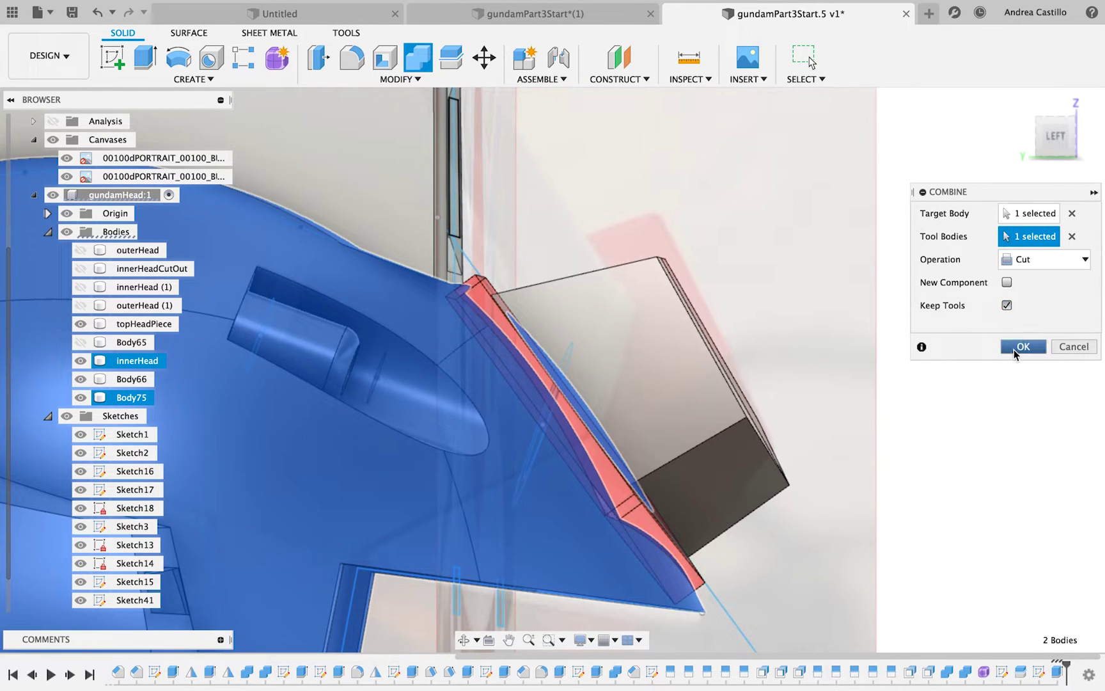
{"action": "left_click", "coordinate": [1023, 347]}
{"action": "mouse_move", "coordinate": [604, 388]}
{"action": "middle_mouse_down", "text": "shift"}
{"action": "mouse_move", "coordinate": [623, 380]}
{"action": "mouse_move", "coordinate": [553, 346]}
{"action": "middle_mouse_up", "text": "shift"}
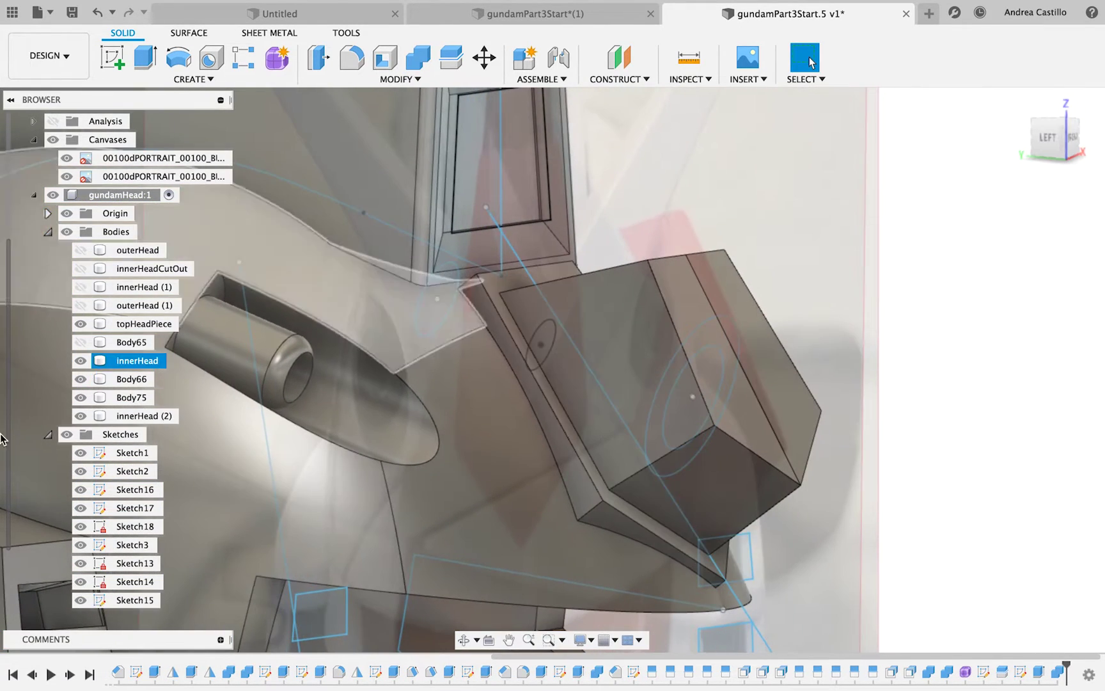
Hide Body66 and select innerHead, Body75 and innerHead (2).
{"action": "left_click", "coordinate": [136, 360]}
{"action": "left_click", "coordinate": [80, 378]}
{"action": "left_click", "coordinate": [605, 405]}
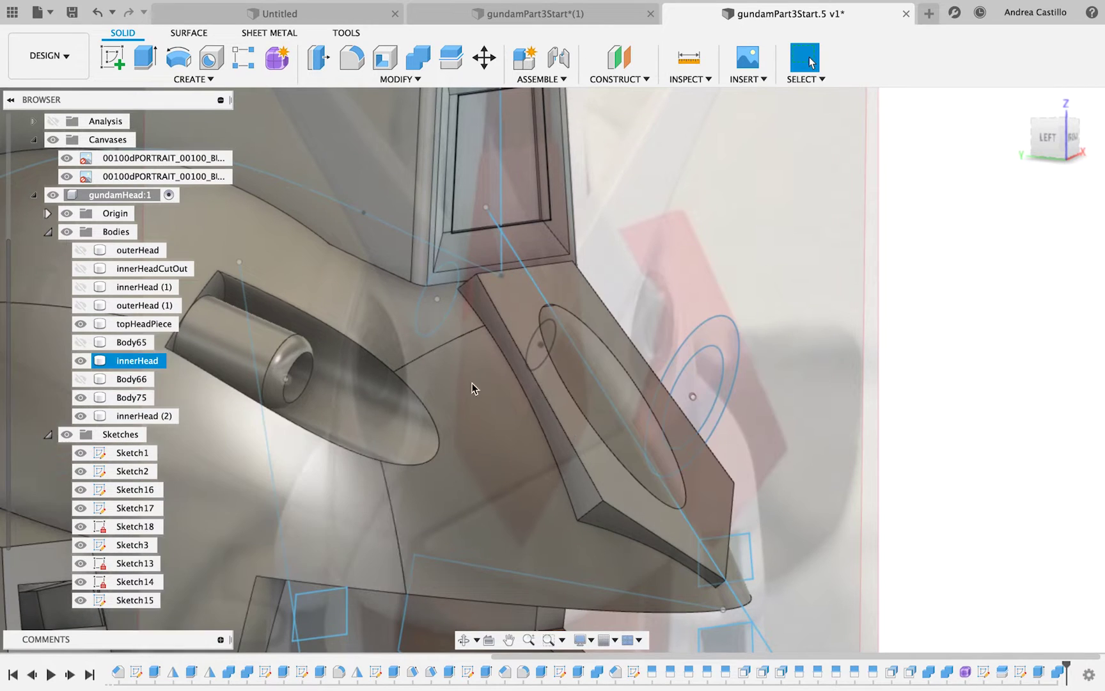
{"action": "left_click", "coordinate": [571, 378]}
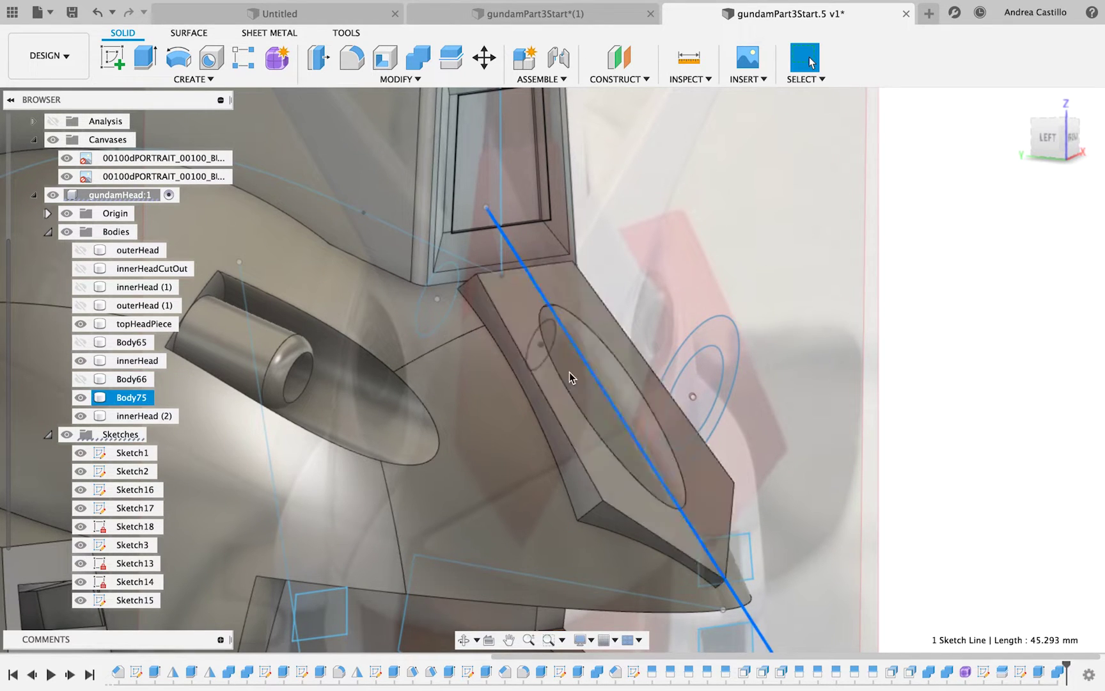
{"action": "left_click", "coordinate": [138, 415]}
Delete the innerHead (2) body, then undo the deletion.
{"action": "right_click", "coordinate": [138, 416]}
{"action": "left_click", "coordinate": [173, 290]}
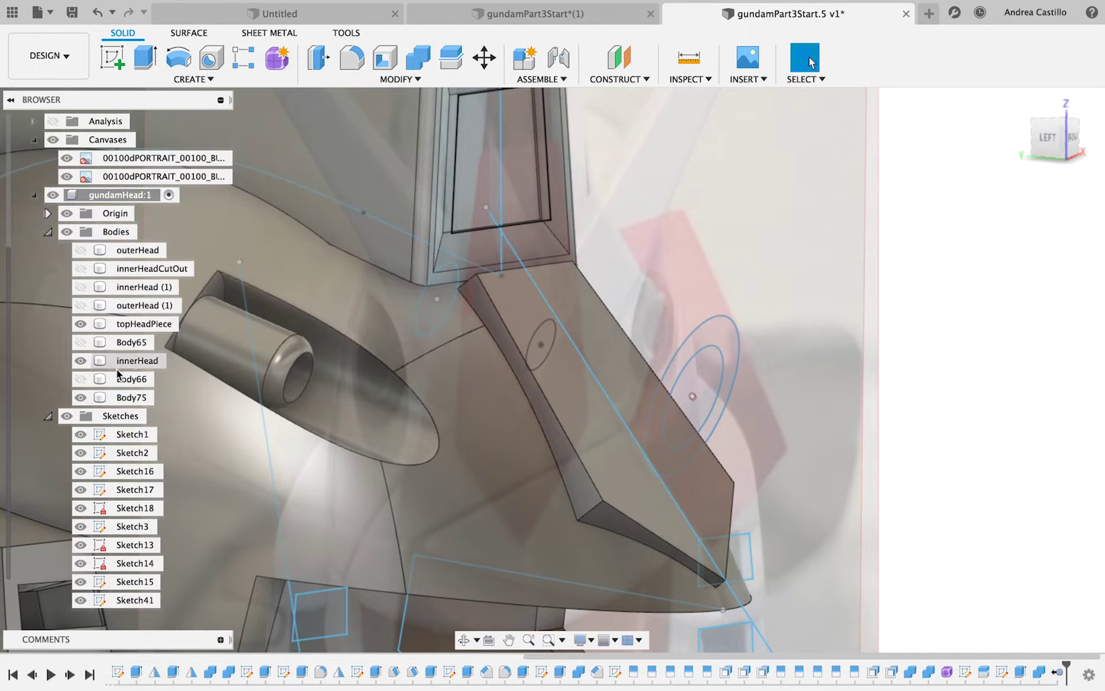
{"action": "left_click", "coordinate": [131, 397]}
{"action": "left_click", "coordinate": [136, 360]}
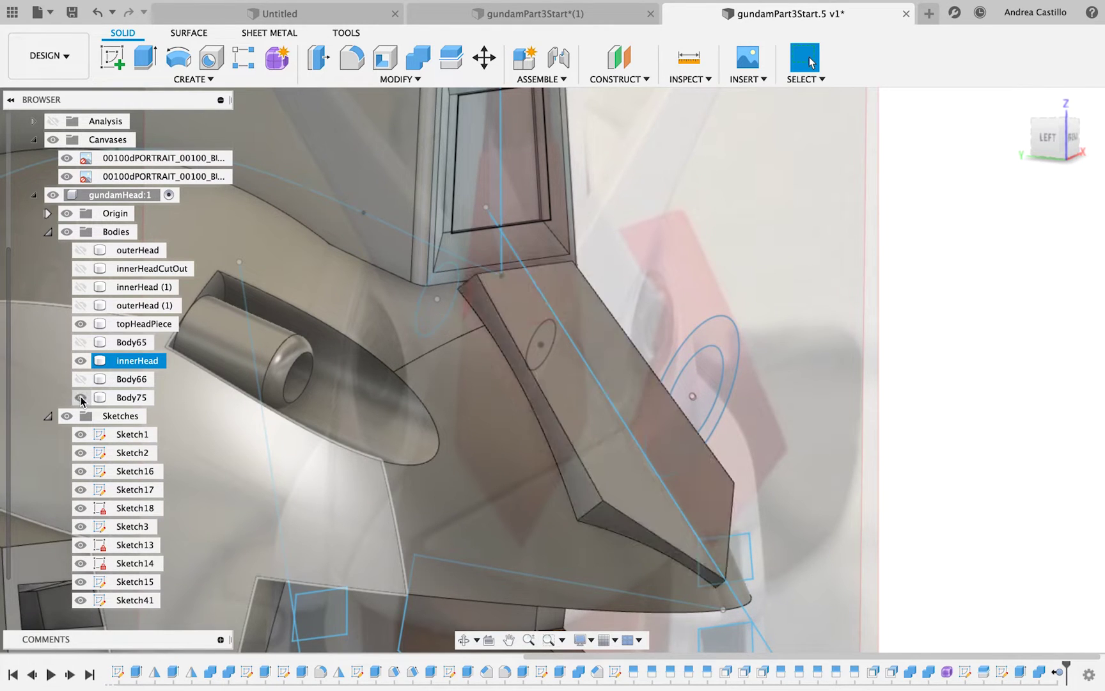
{"action": "key", "text": "ctrl+z"}
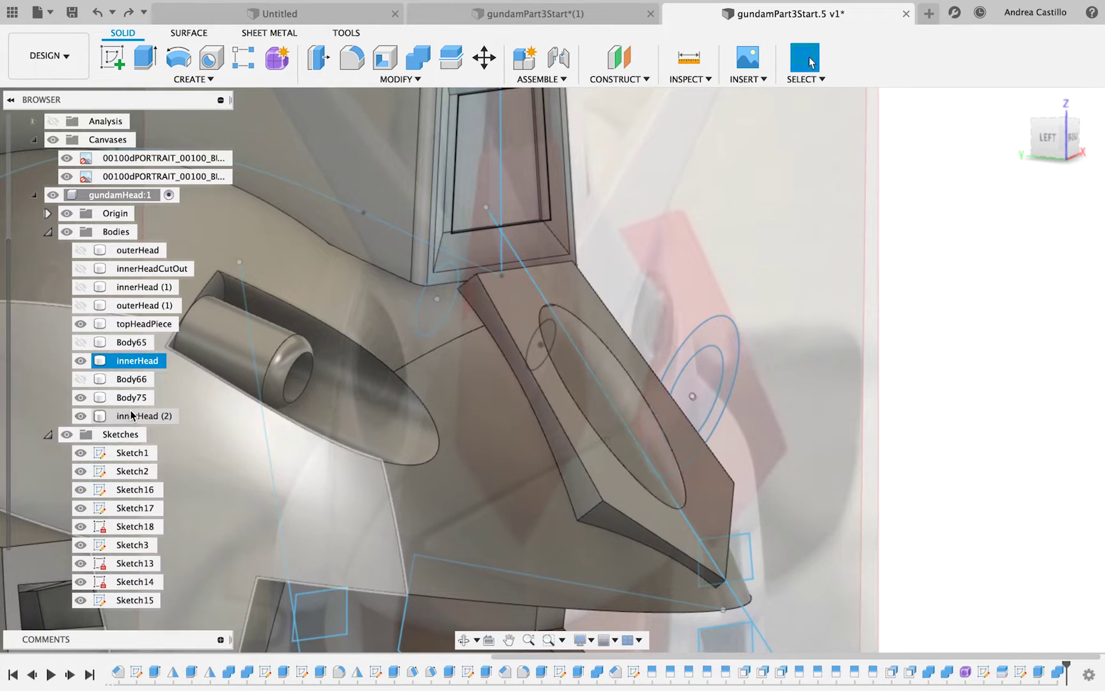
In left view, hide innerHead (2) and show Body66 and Body75.
{"action": "left_click", "coordinate": [129, 398], "text": "ctrl"}
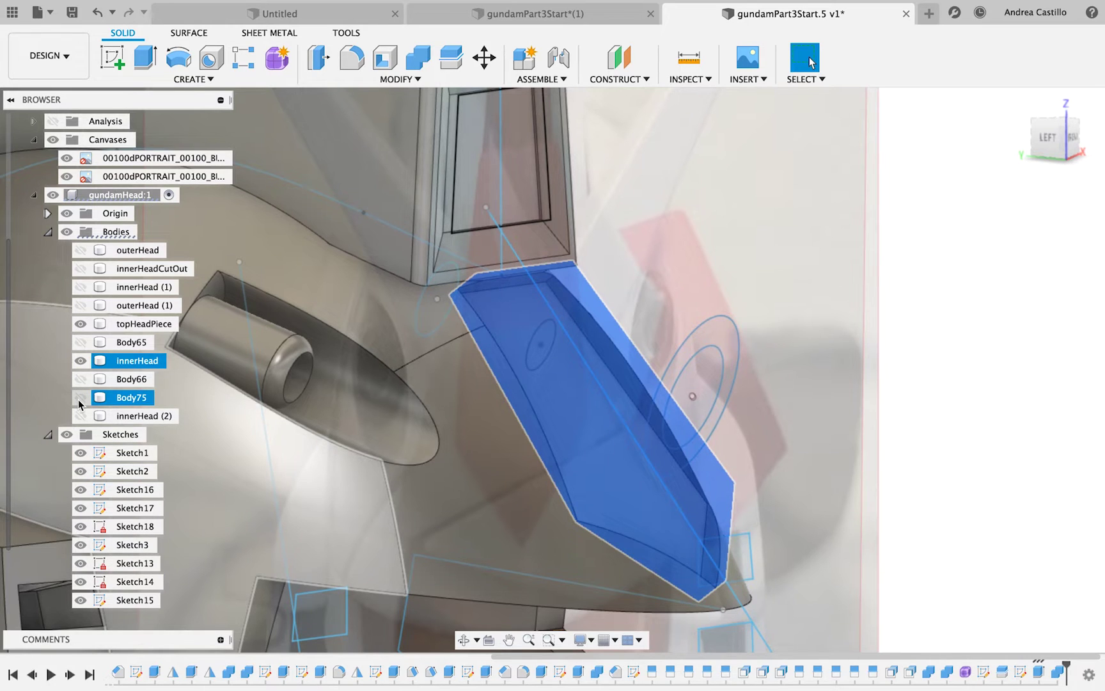
{"action": "left_click", "coordinate": [80, 398]}
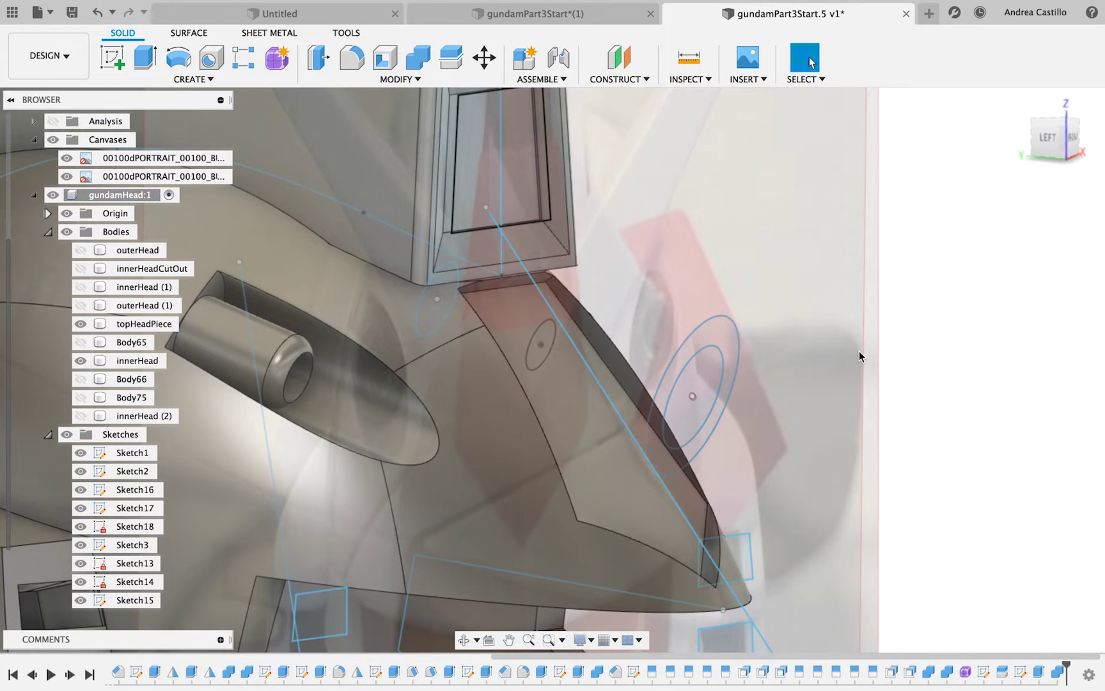
{"action": "left_click", "coordinate": [1048, 150]}
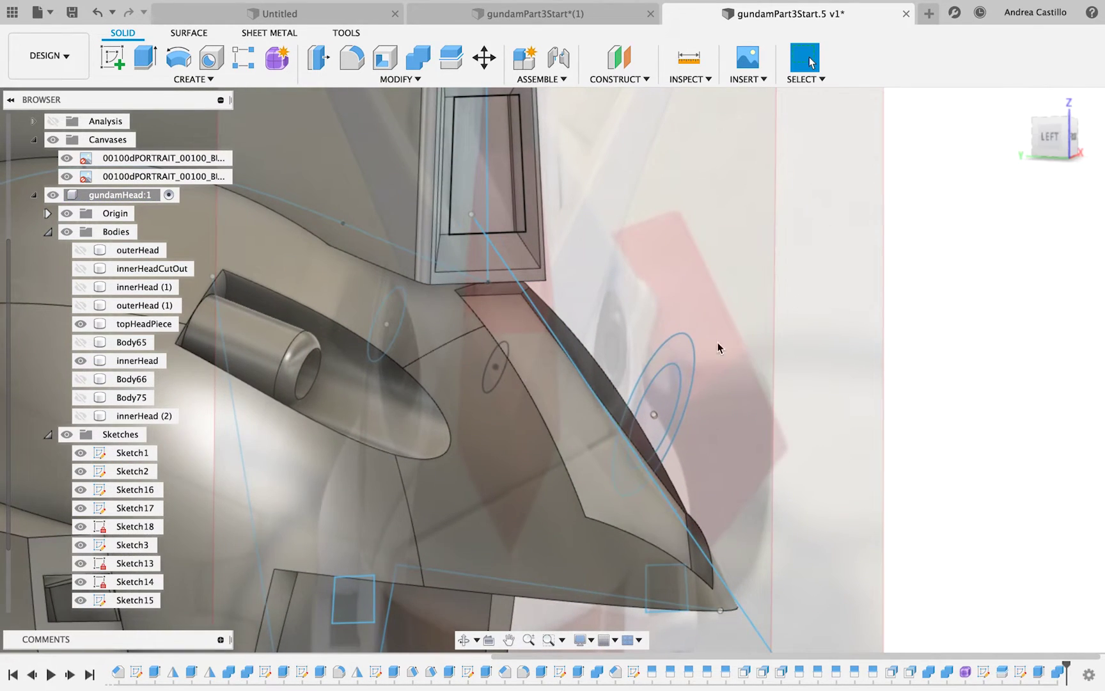
{"action": "left_click", "coordinate": [86, 379]}
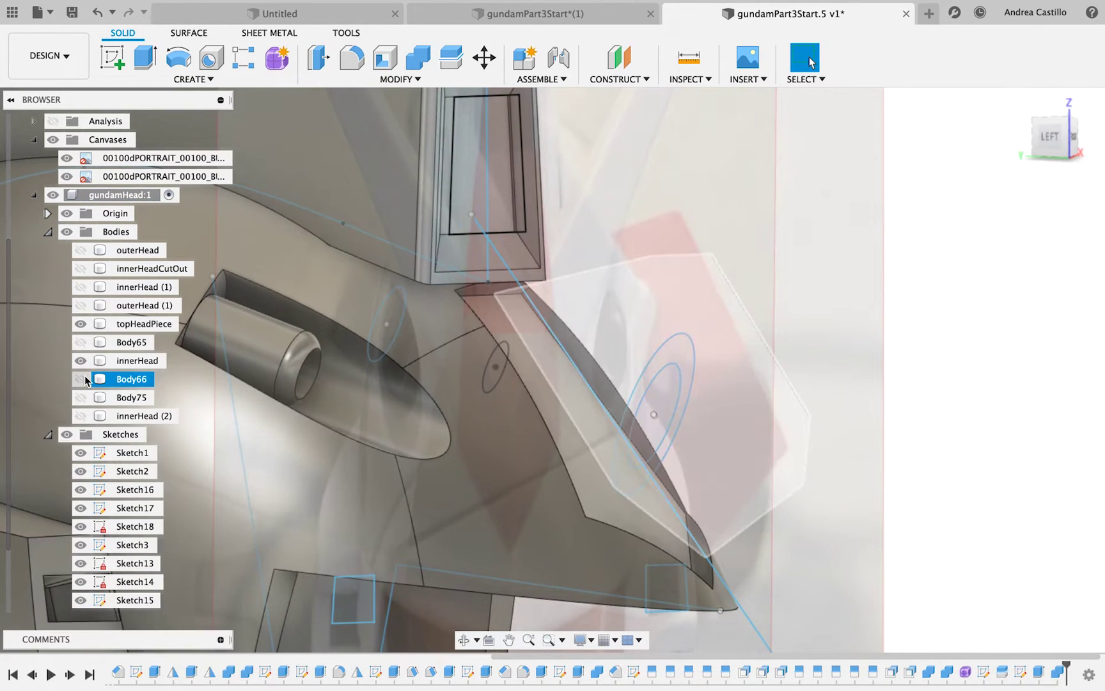
{"action": "left_click", "coordinate": [129, 397]}
{"action": "left_click", "coordinate": [81, 397]}
{"action": "left_click", "coordinate": [1048, 143]}
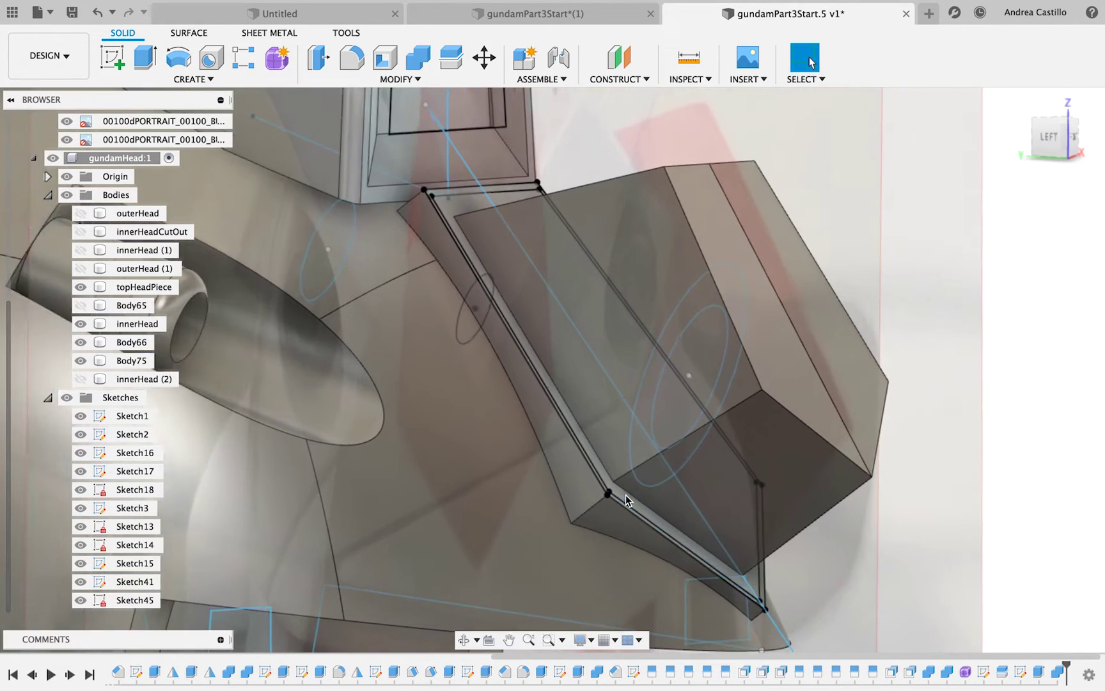
{"action": "scroll", "coordinate": [627, 501], "scroll_direction": "up", "scroll_amount": 1}
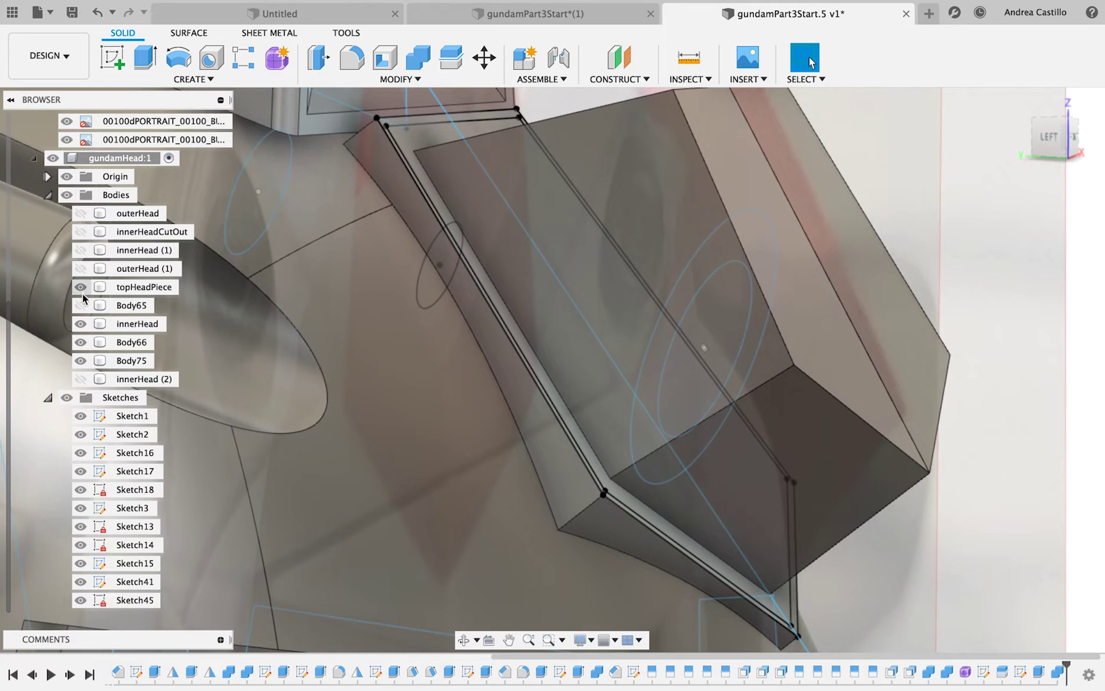
Hide innerHead and preview a 2 mm extrusion of Sketch45's inner profile.
{"action": "left_click", "coordinate": [81, 323]}
{"action": "left_click", "coordinate": [1049, 138]}
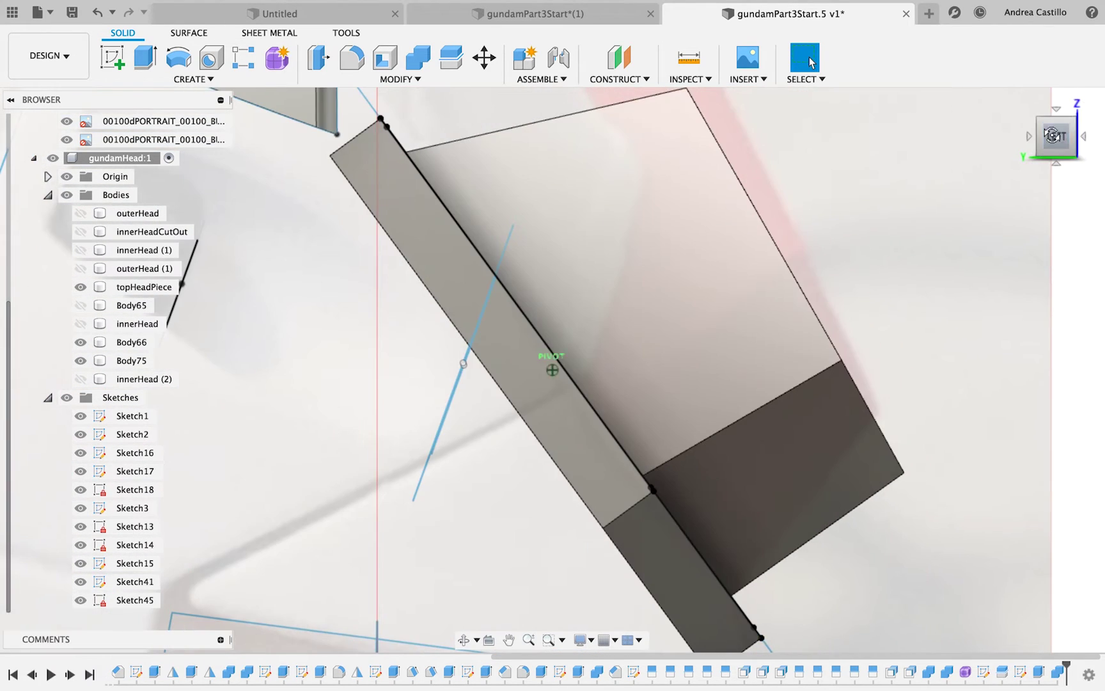
{"action": "middle_click_drag", "start_coordinate": [554, 345], "coordinate": [708, 259], "text": "shift"}
{"action": "left_click", "coordinate": [390, 259]}
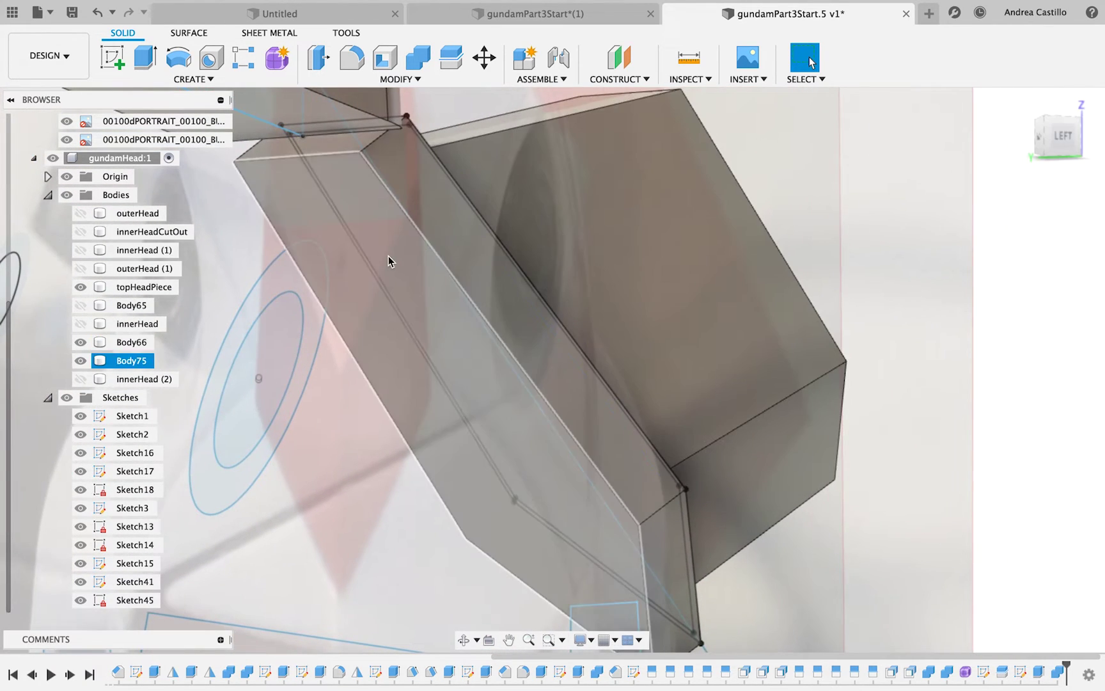
{"action": "left_click", "coordinate": [478, 357]}
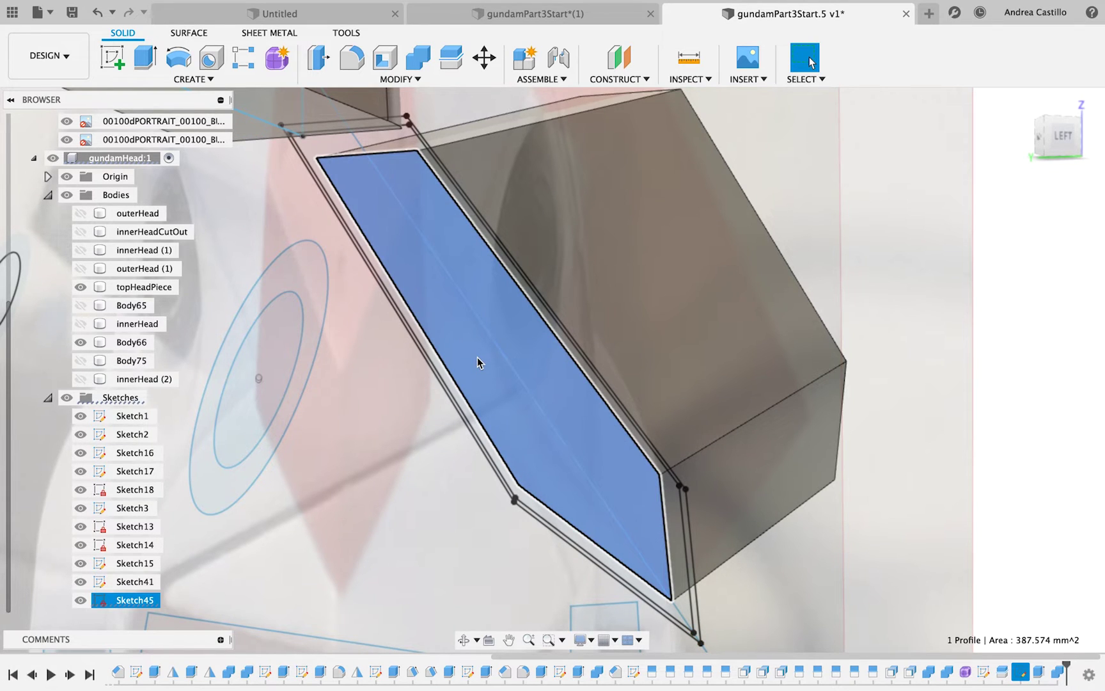
{"action": "right_click", "coordinate": [478, 357]}
{"action": "left_click", "coordinate": [493, 355]}
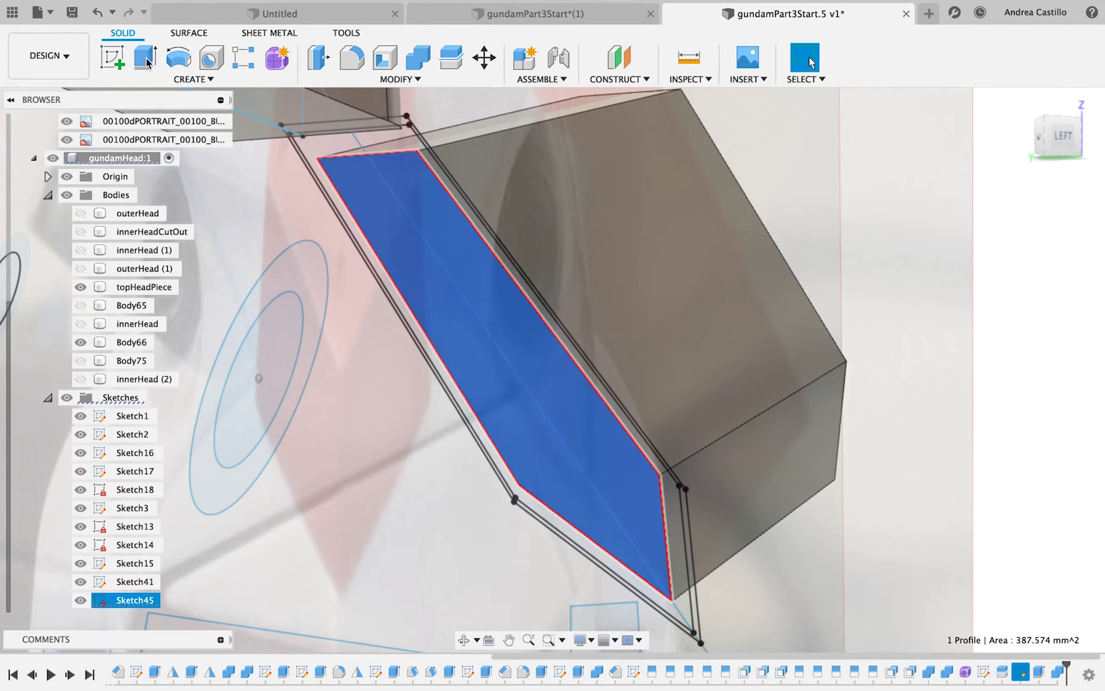
{"action": "left_click_drag", "start_coordinate": [507, 388], "coordinate": [478, 412]}
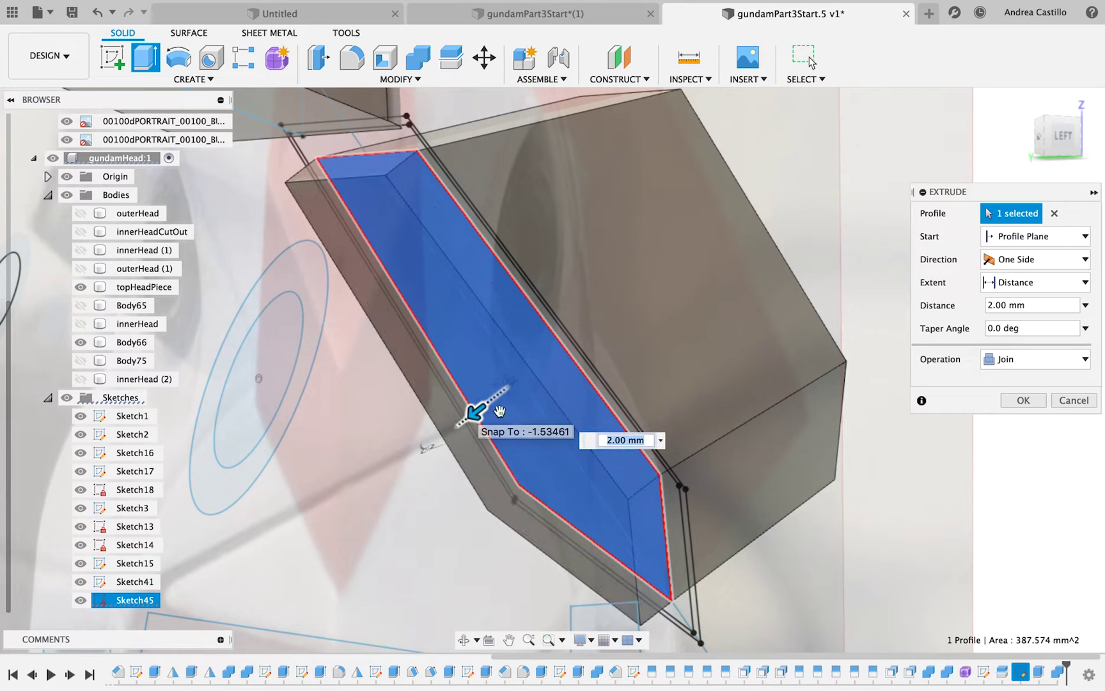
Apply the 2 mm inner extrusion and extrude the outer ring profile as a Cut.
{"action": "left_click", "coordinate": [1021, 403]}
{"action": "left_click", "coordinate": [648, 484]}
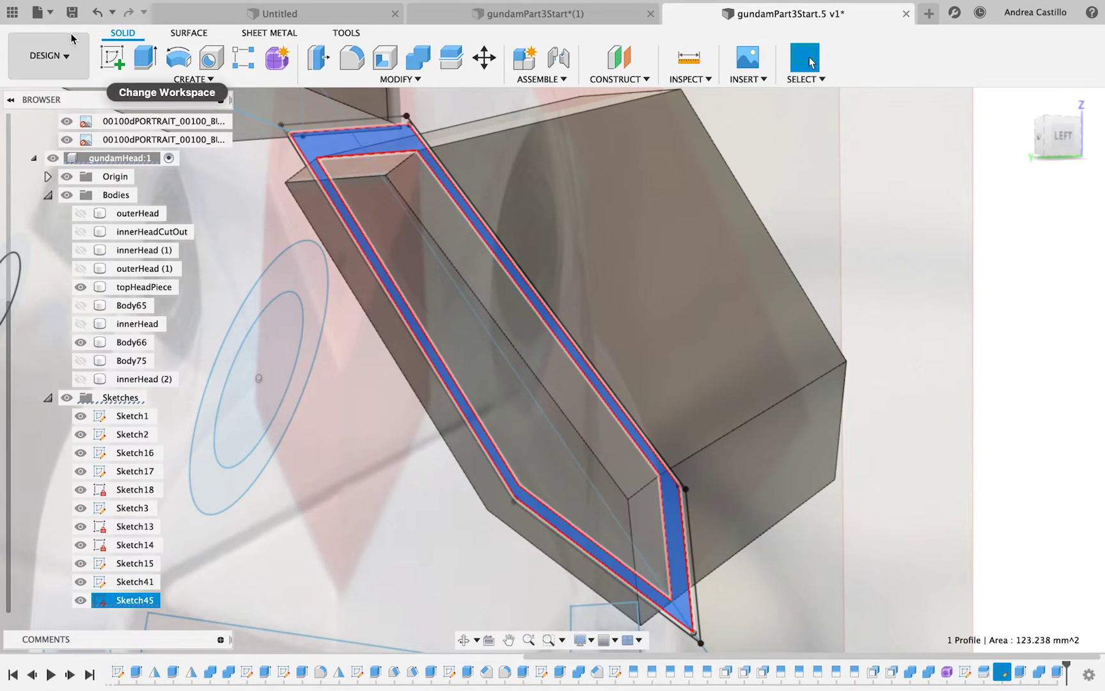
{"action": "left_click", "coordinate": [145, 57]}
{"action": "left_click_drag", "start_coordinate": [544, 374], "coordinate": [516, 395]}
{"action": "left_click", "coordinate": [1035, 358]}
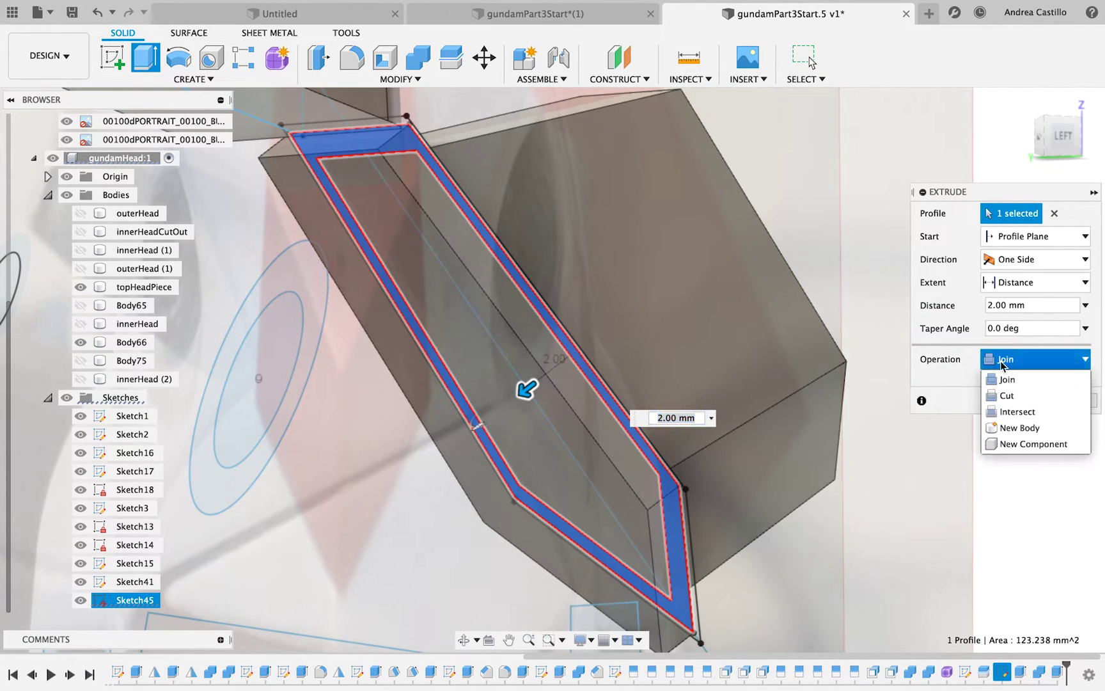
{"action": "left_click", "coordinate": [1008, 395]}
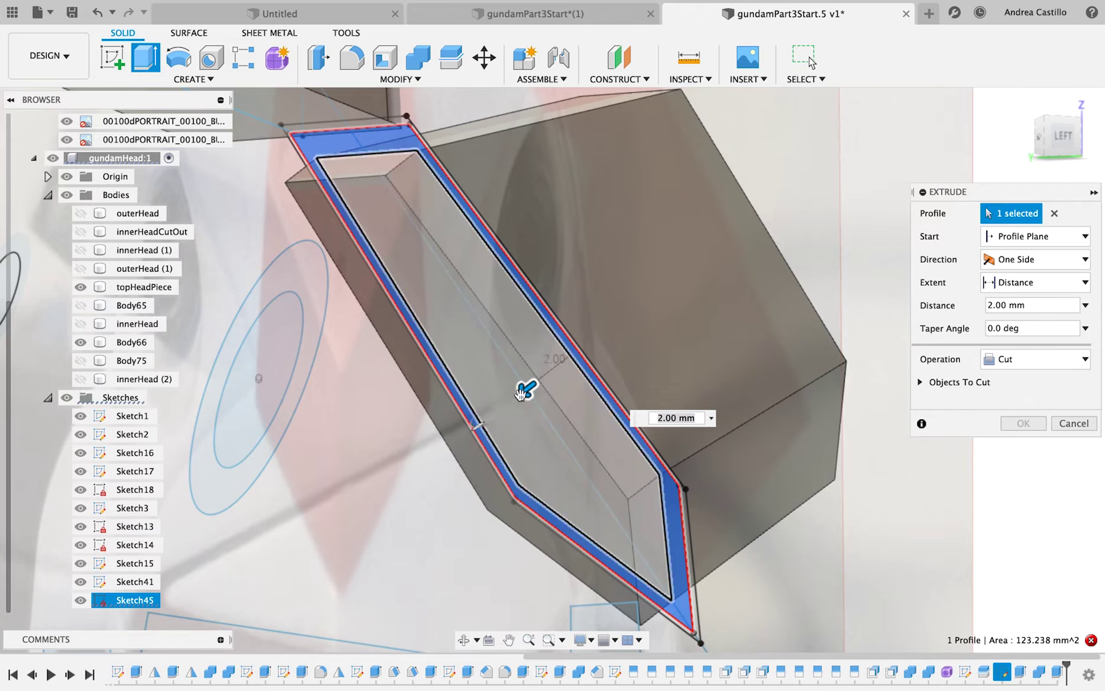
Hide Body75 and apply the ring cut at a 2 mm distance.
{"action": "left_click_drag", "start_coordinate": [526, 390], "coordinate": [496, 415]}
{"action": "left_click", "coordinate": [79, 362]}
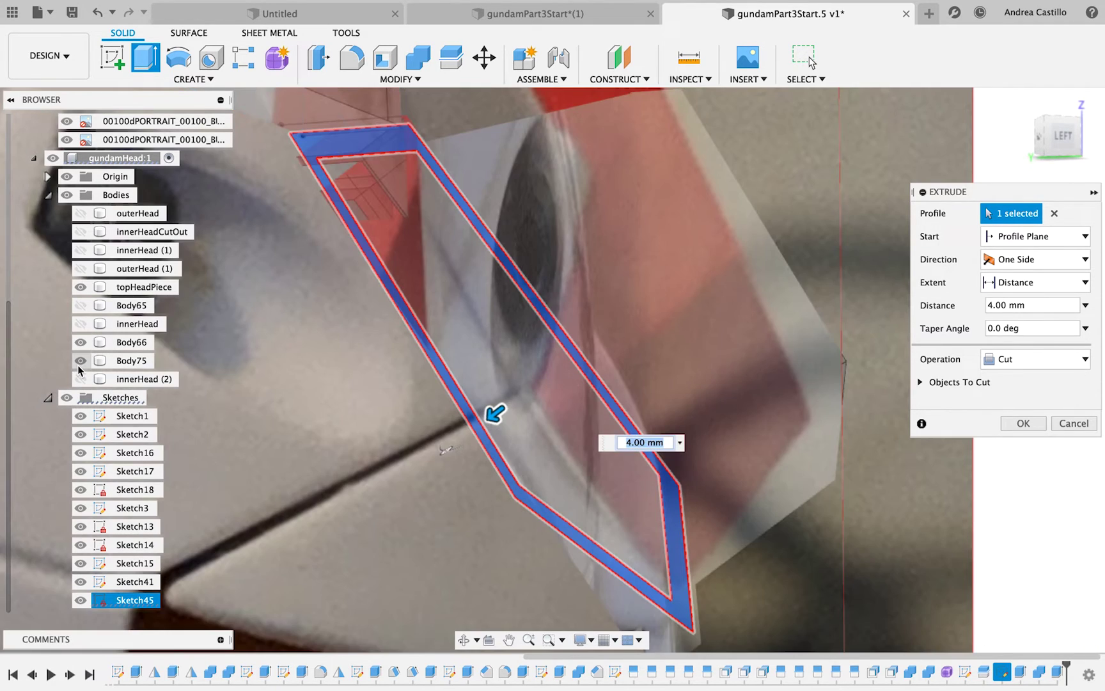
{"action": "left_click", "coordinate": [1058, 144]}
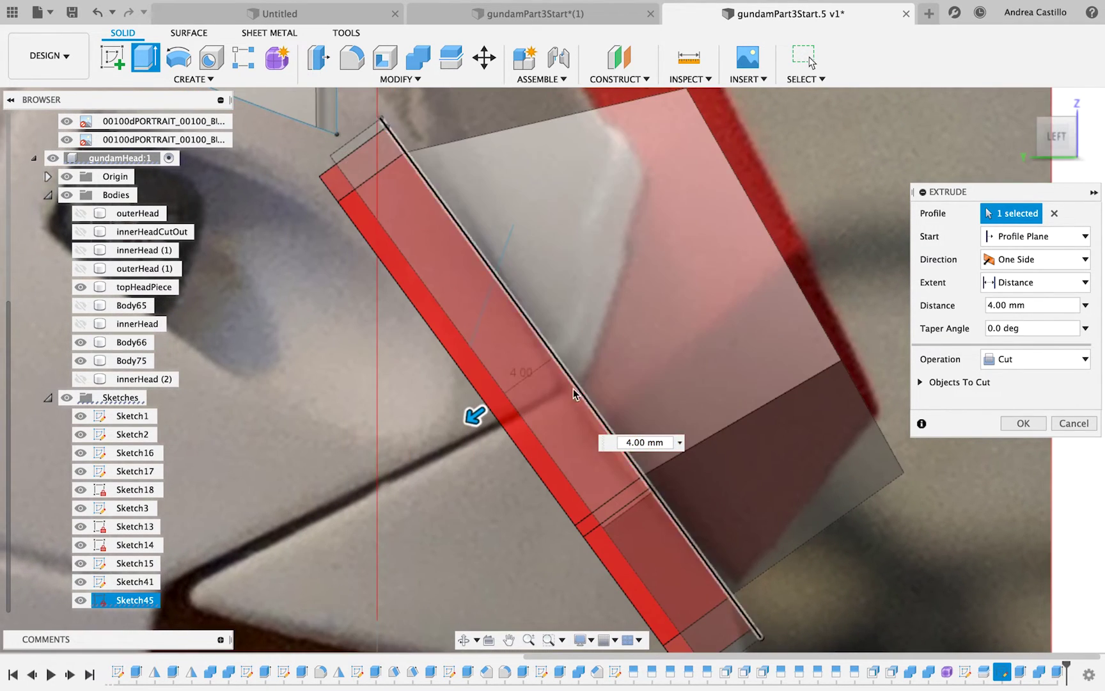
{"action": "left_click_drag", "start_coordinate": [496, 415], "coordinate": [491, 402]}
{"action": "left_click", "coordinate": [1032, 305]}
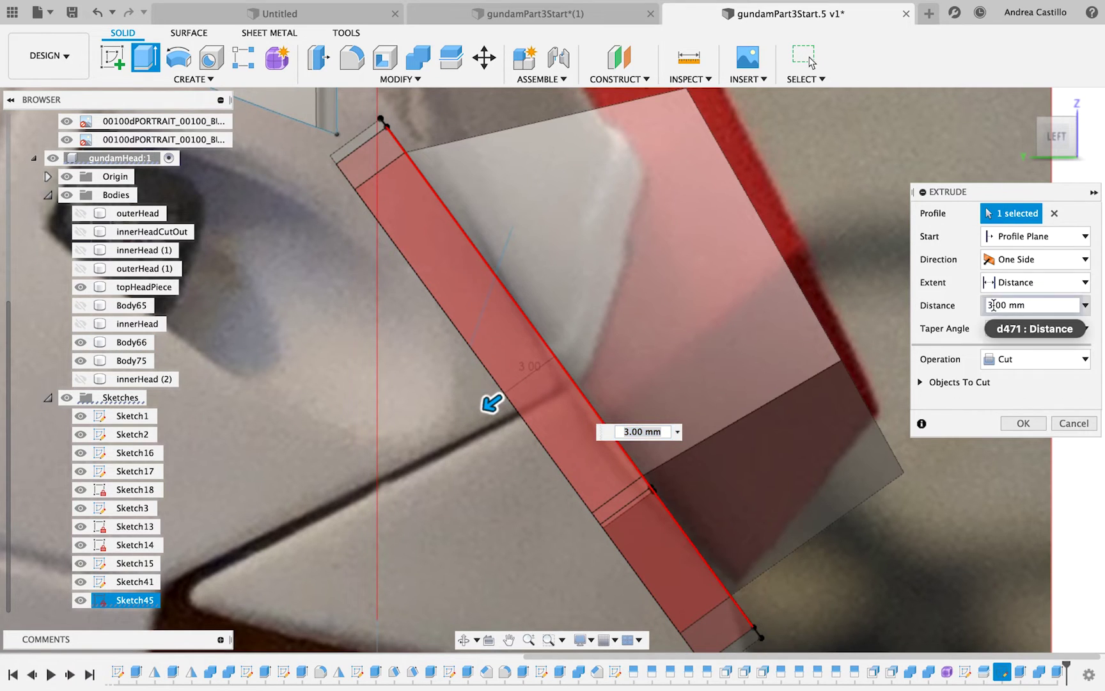
{"action": "type", "text": "2"}
{"action": "key", "text": "Return"}
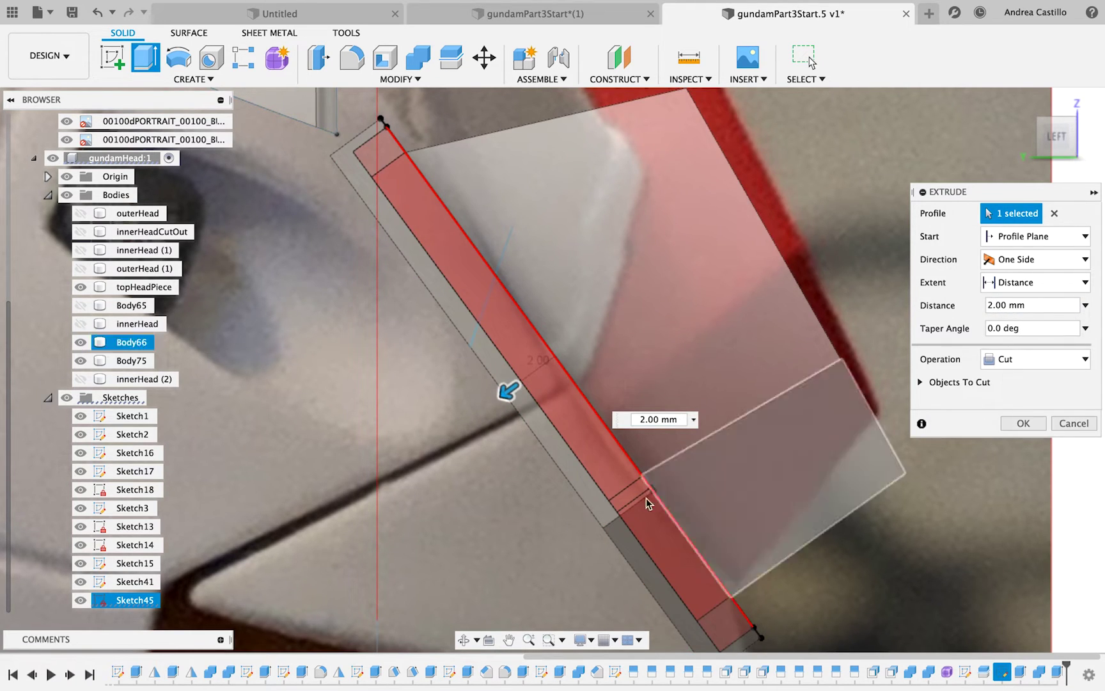
{"action": "left_click", "coordinate": [589, 521]}
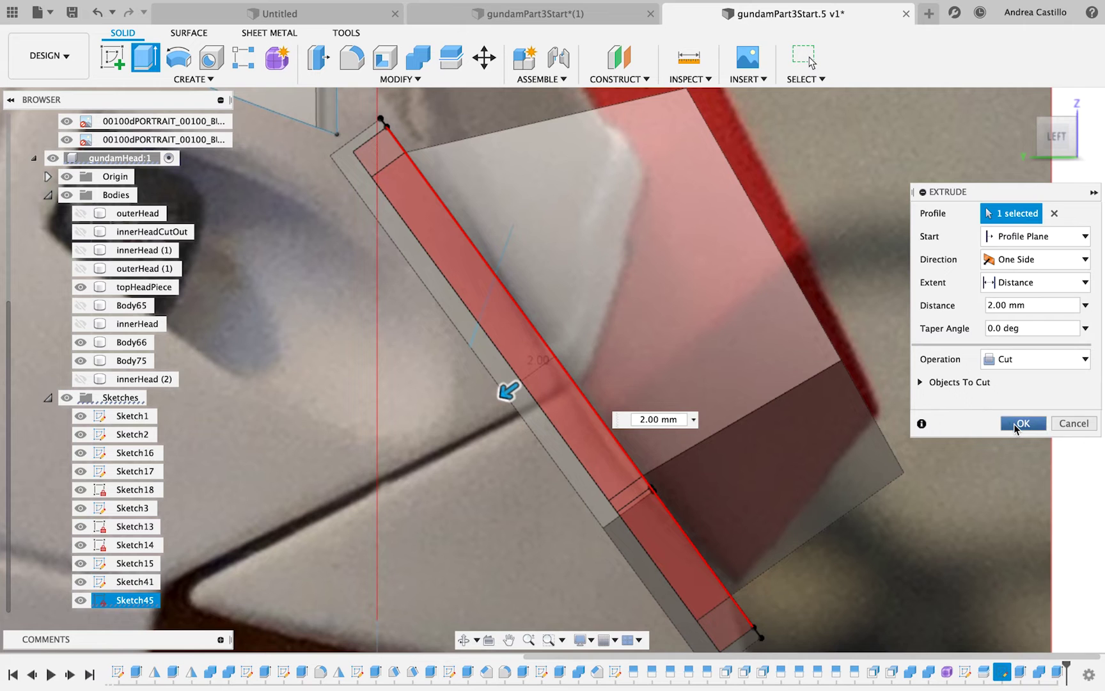
Apply the 2 mm ring cut and orbit to a 3D view of the mount.
{"action": "left_click", "coordinate": [1017, 427]}
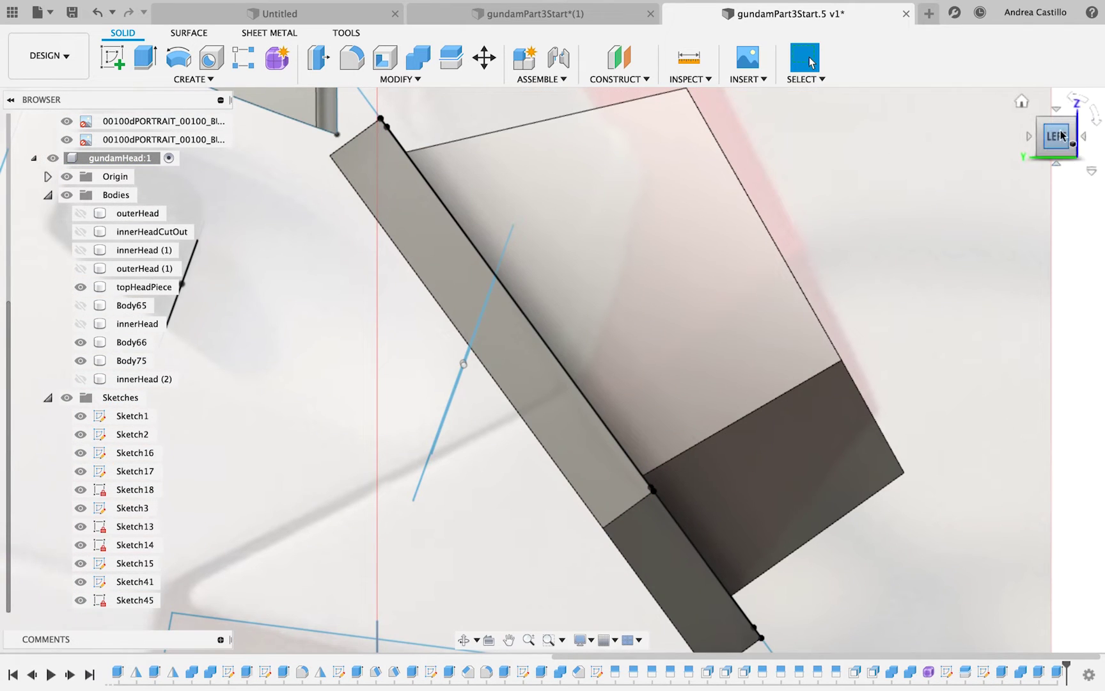
{"action": "left_click_drag", "start_coordinate": [1060, 139], "coordinate": [1070, 145]}
{"action": "middle_click_drag", "start_coordinate": [552, 370], "coordinate": [605, 346], "text": "shift"}
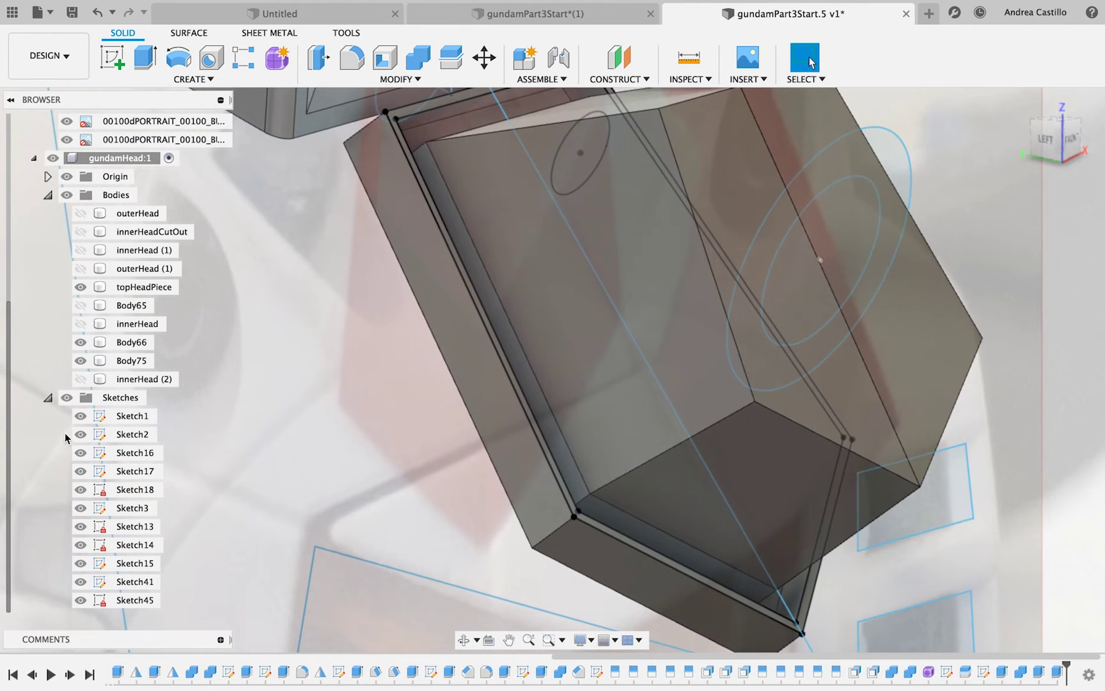
Hide all sketches and toggle Body66 off and on to inspect the walled tray.
{"action": "left_click", "coordinate": [67, 397]}
{"action": "left_click", "coordinate": [122, 361]}
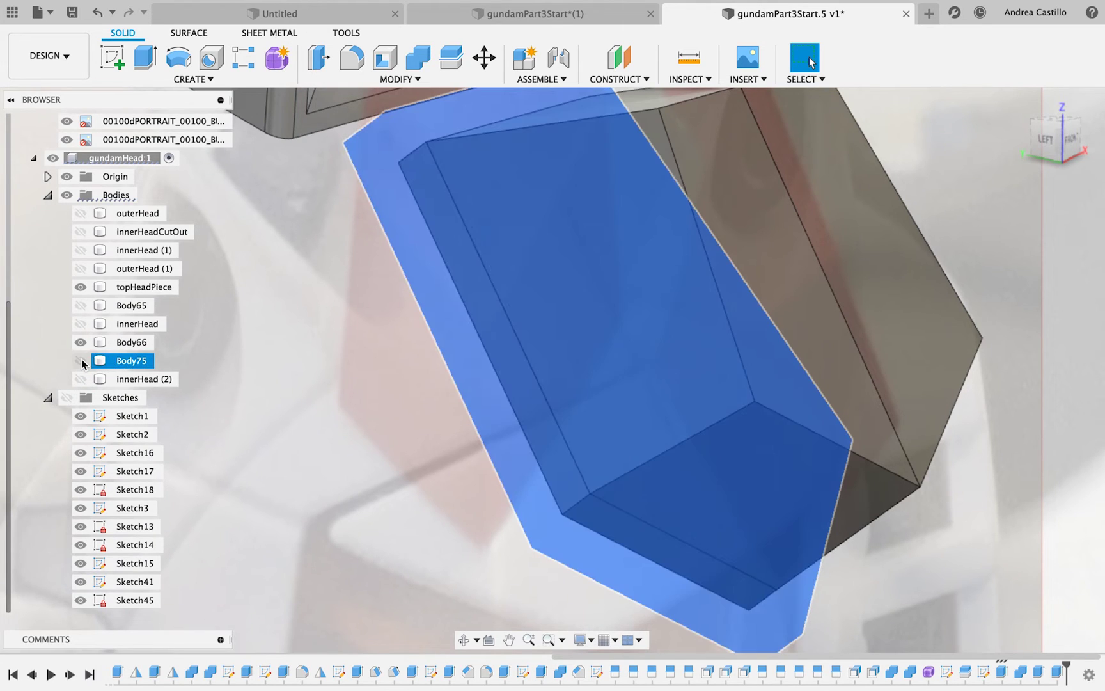
{"action": "left_click", "coordinate": [80, 342]}
{"action": "key", "text": "Escape"}
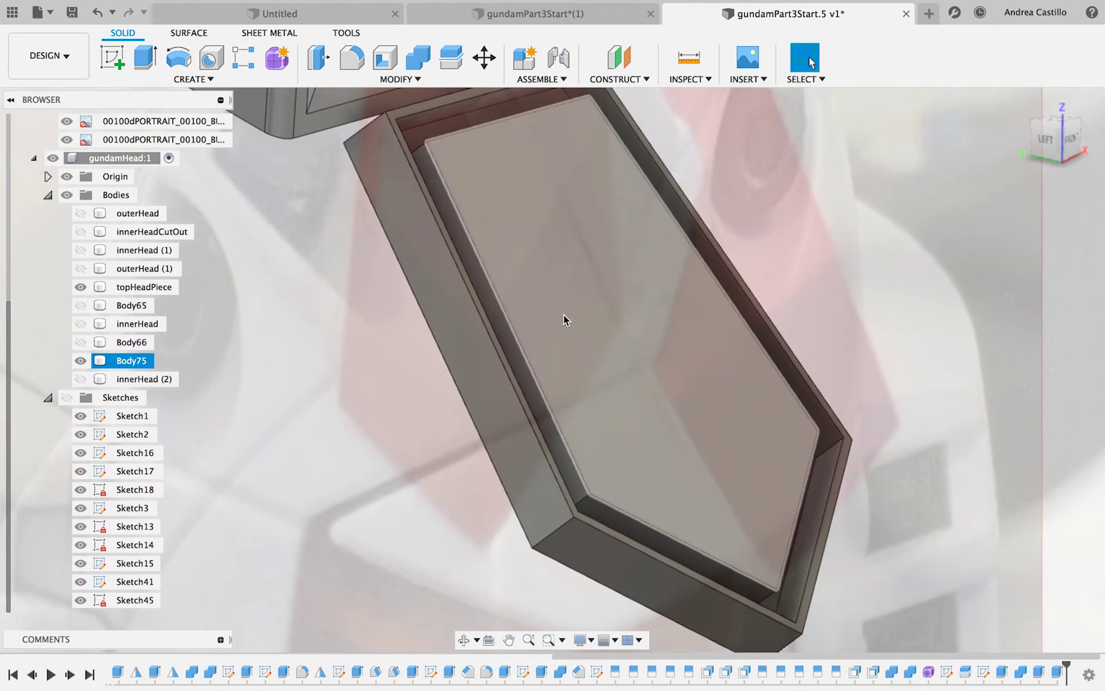
{"action": "left_click", "coordinate": [80, 341]}
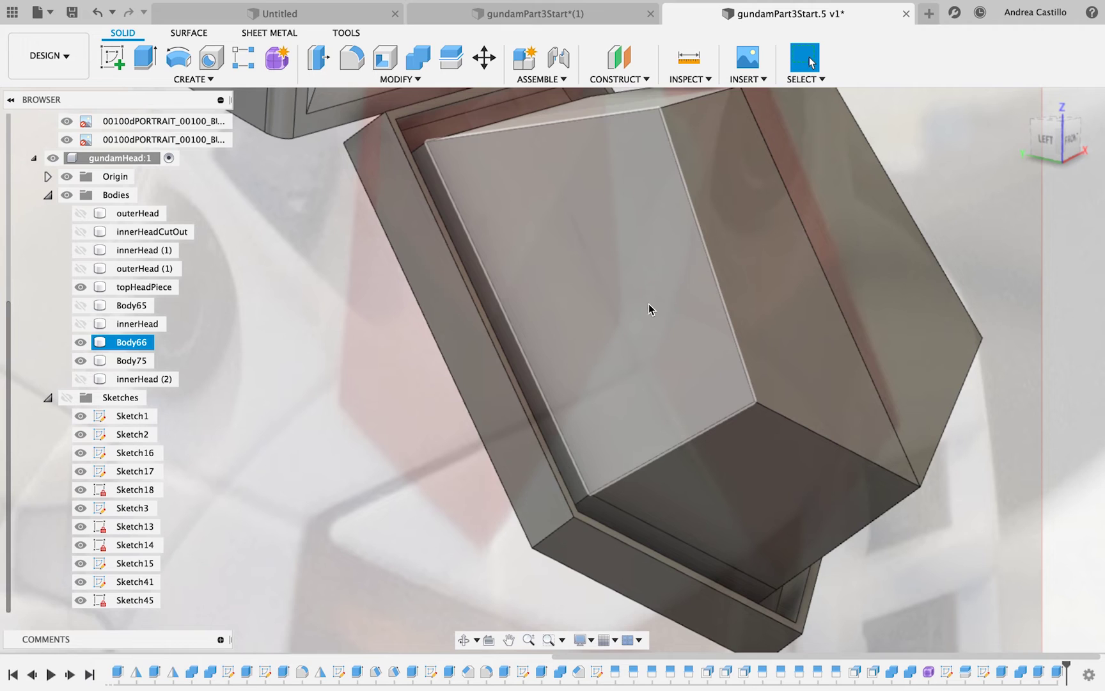
Cut Body75 from Body66 with Combine, keeping the tool body.
{"action": "left_click", "coordinate": [419, 57]}
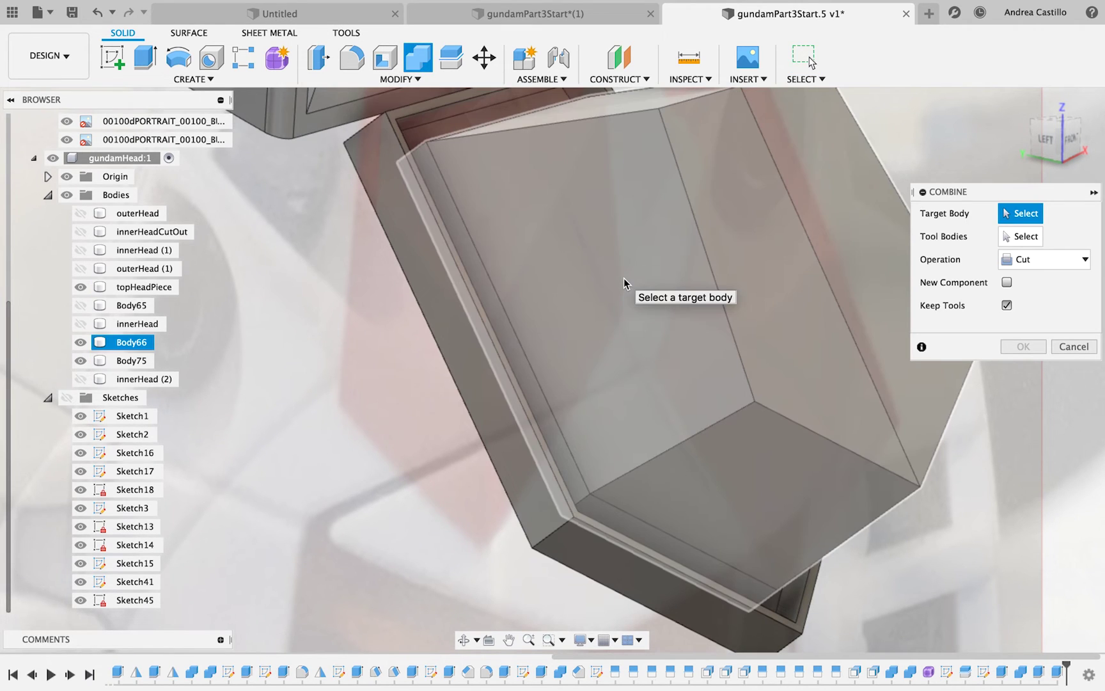
{"action": "left_click", "coordinate": [471, 346]}
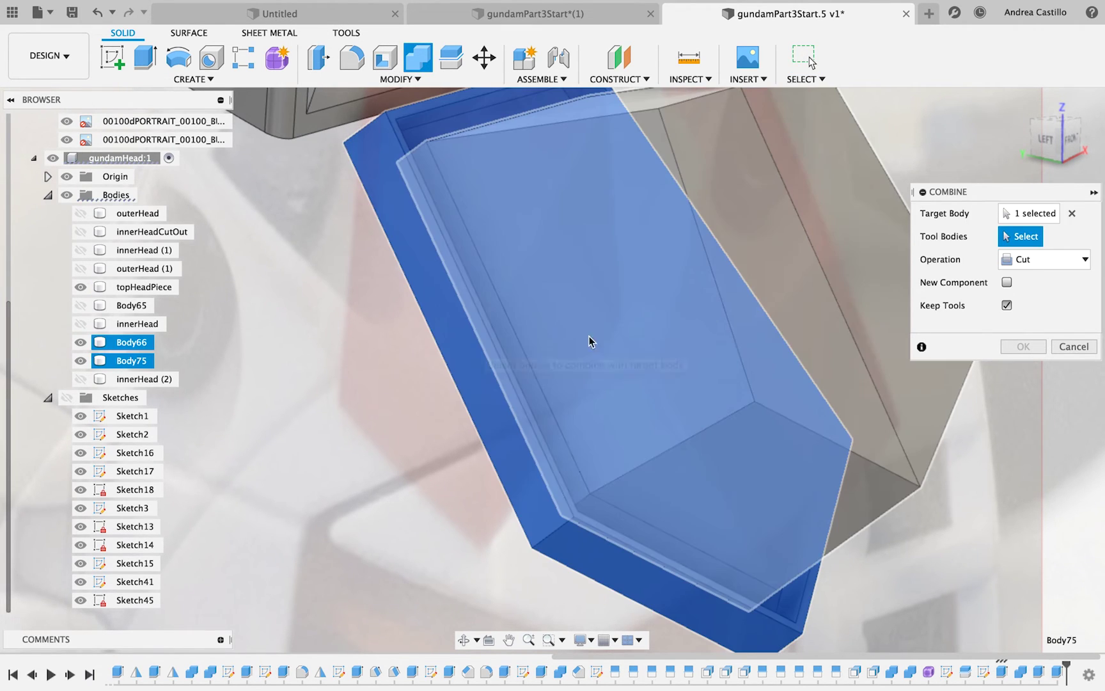
{"action": "left_click", "coordinate": [648, 337]}
{"action": "left_click", "coordinate": [1023, 347]}
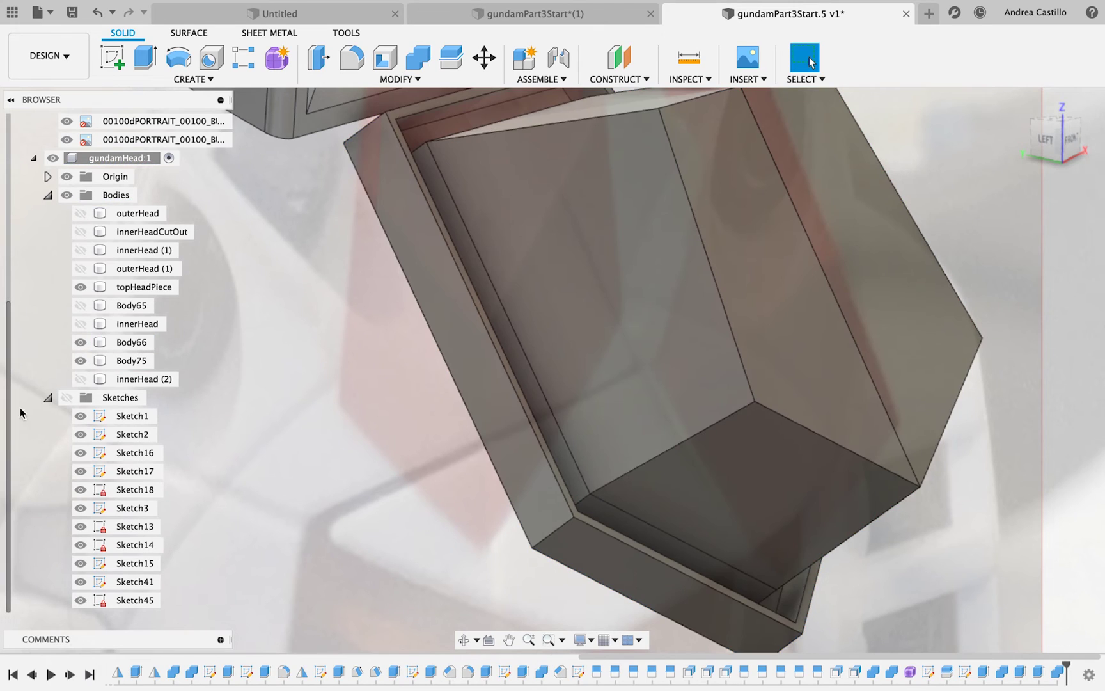
Toggle Body66 and Body75 visibility to check the cut, then show innerHead.
{"action": "left_click", "coordinate": [81, 360]}
{"action": "left_click", "coordinate": [80, 342]}
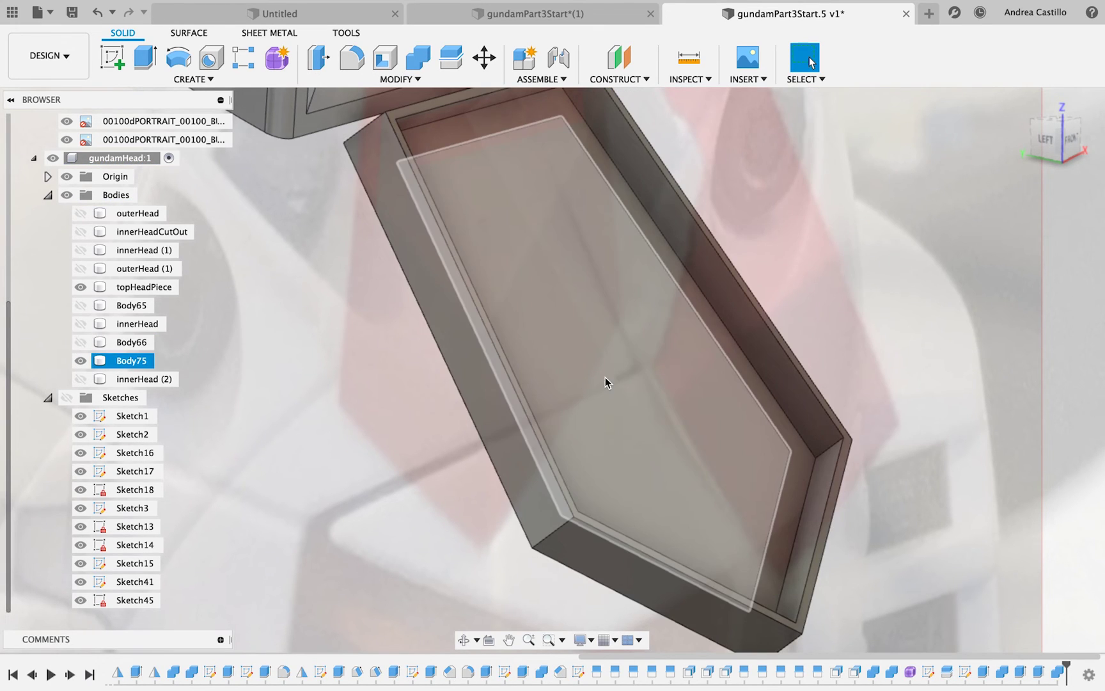
{"action": "left_click", "coordinate": [78, 342]}
{"action": "left_click", "coordinate": [78, 342]}
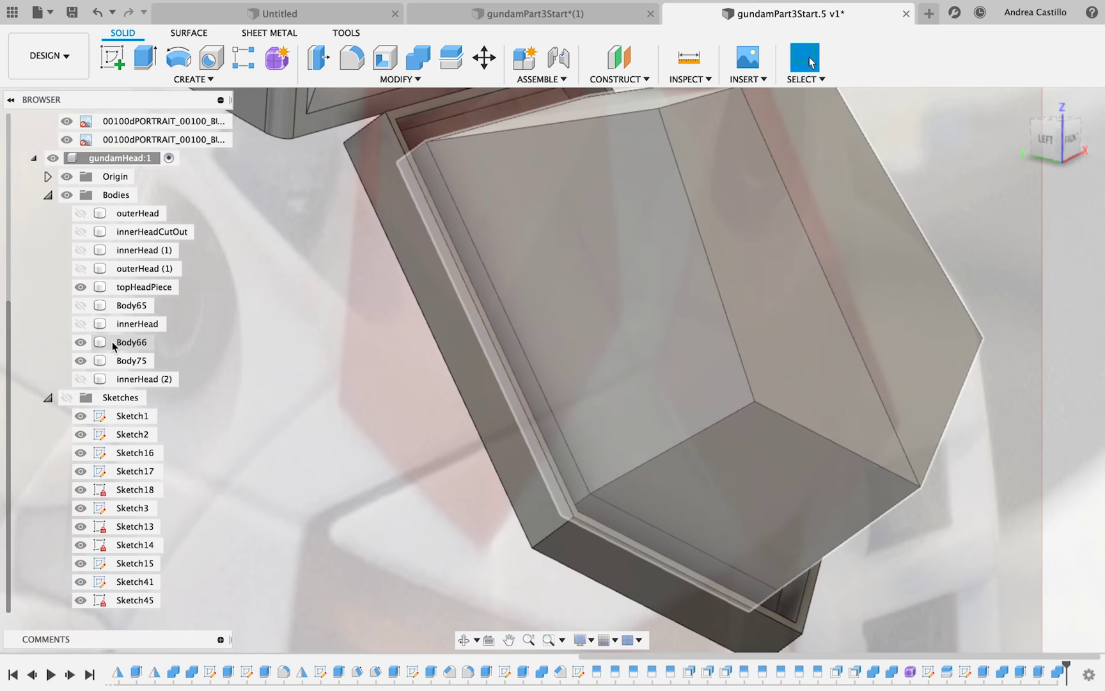
{"action": "left_click", "coordinate": [137, 324]}
{"action": "left_click", "coordinate": [80, 324]}
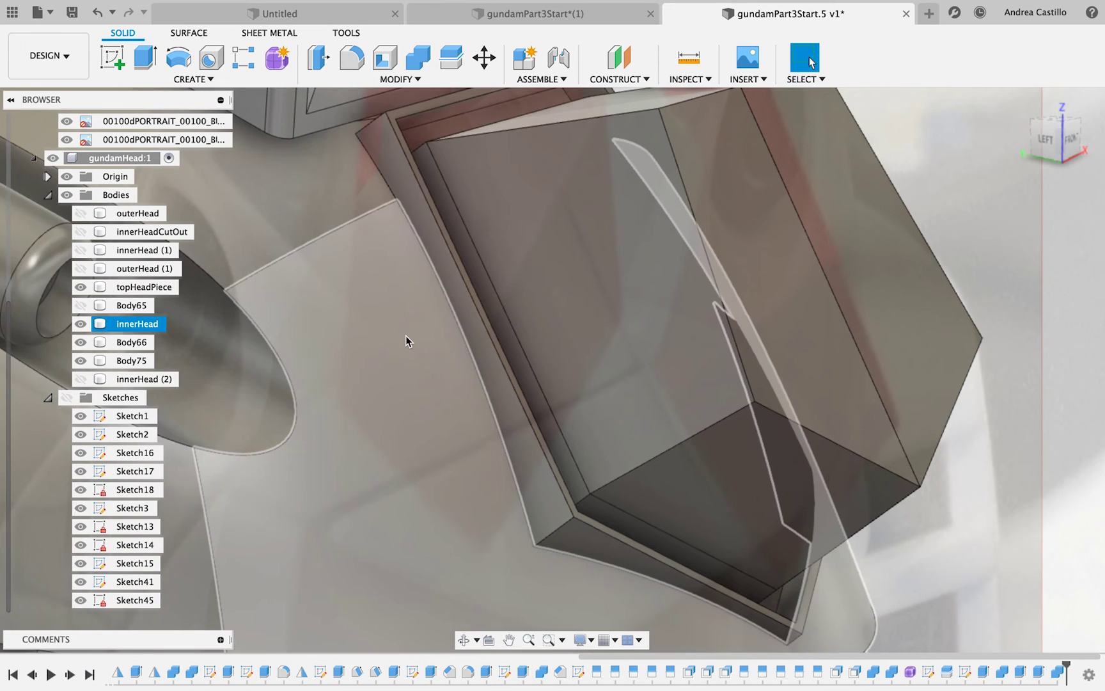
Join Body75 into innerHead with Combine, discarding the tool body.
{"action": "left_click", "coordinate": [418, 58]}
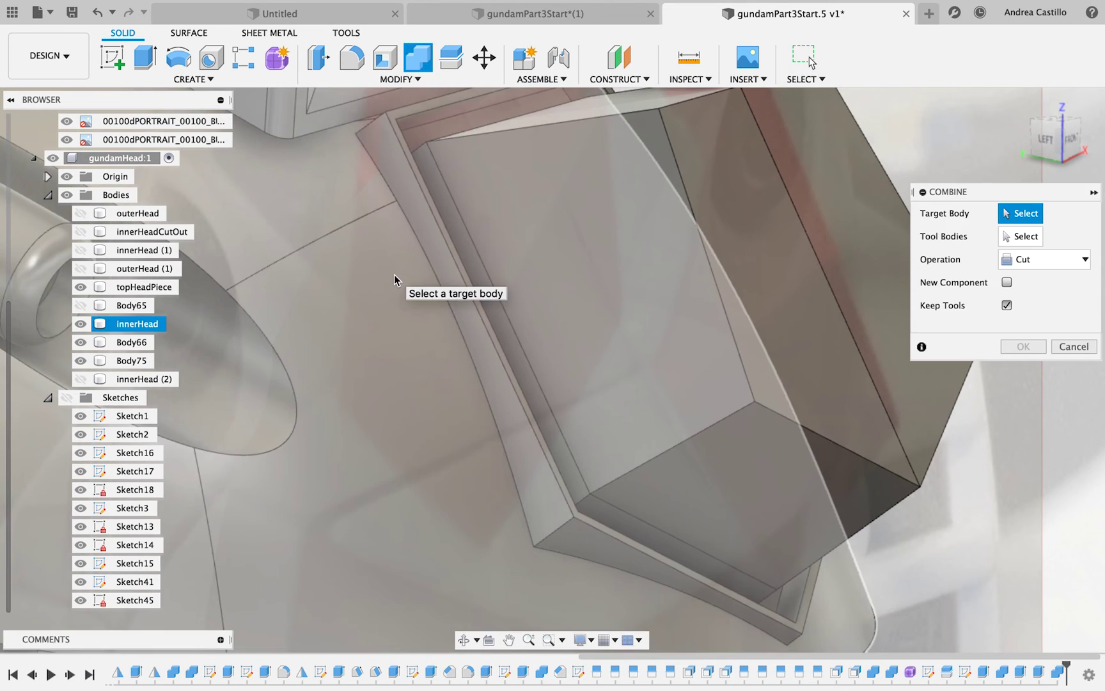
{"action": "left_click", "coordinate": [394, 275]}
{"action": "left_click", "coordinate": [446, 220]}
{"action": "left_click", "coordinate": [1044, 259]}
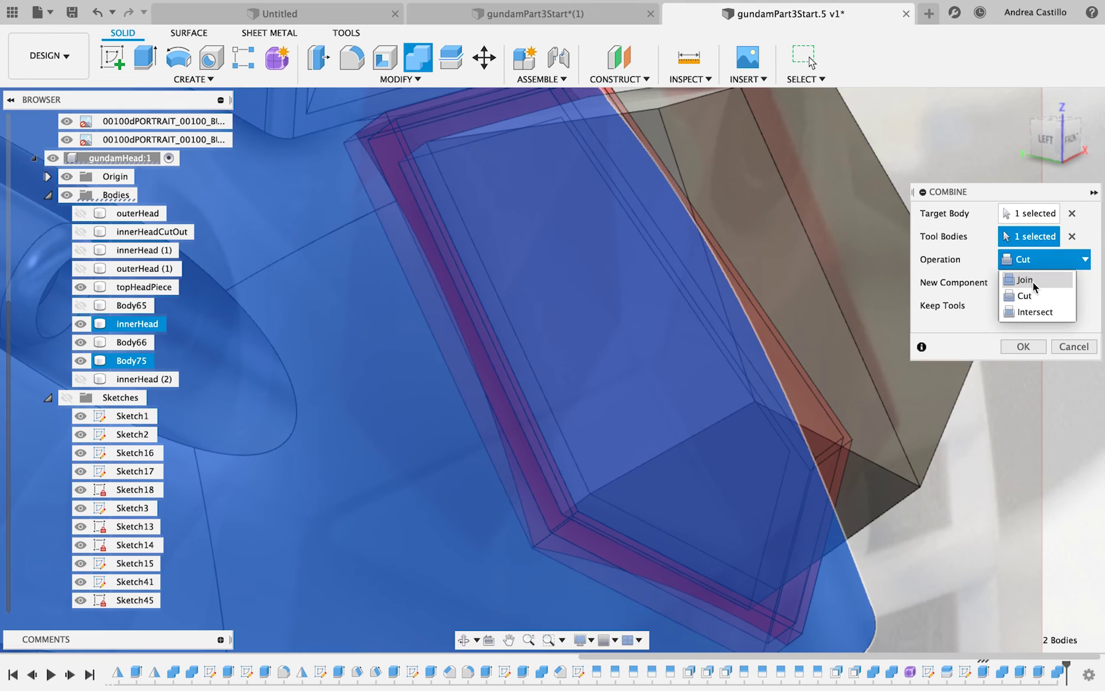
{"action": "left_click", "coordinate": [1033, 282]}
{"action": "left_click", "coordinate": [1007, 305]}
{"action": "left_click", "coordinate": [1023, 347]}
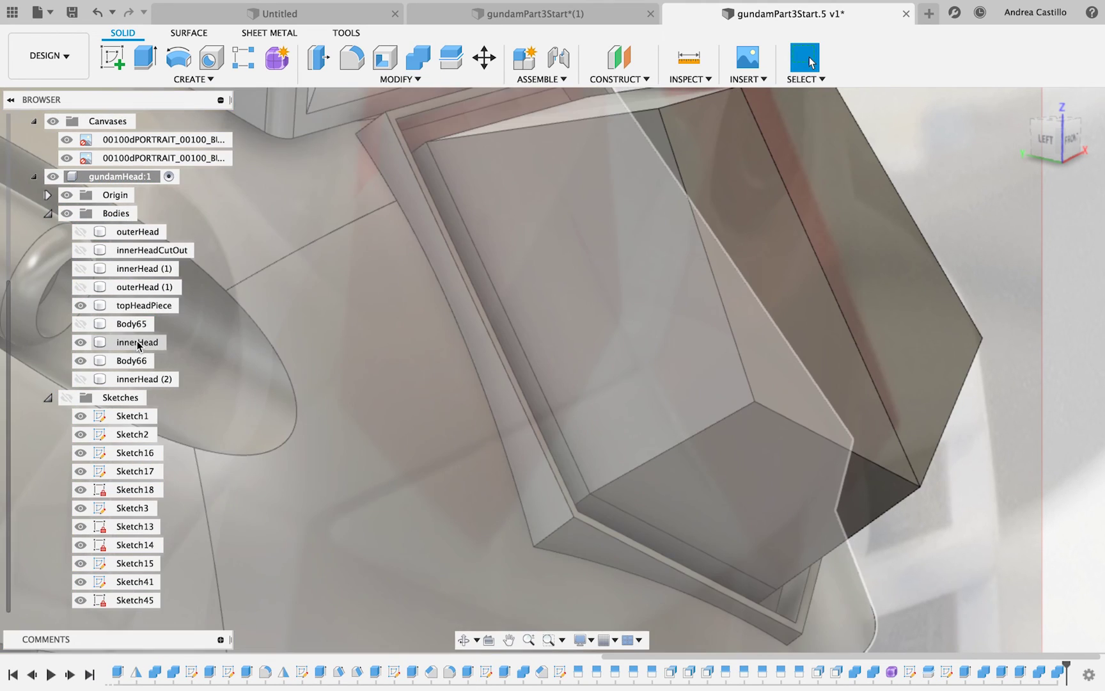
Select innerHead, clear the selection, and view the head from the front.
{"action": "left_click", "coordinate": [139, 343]}
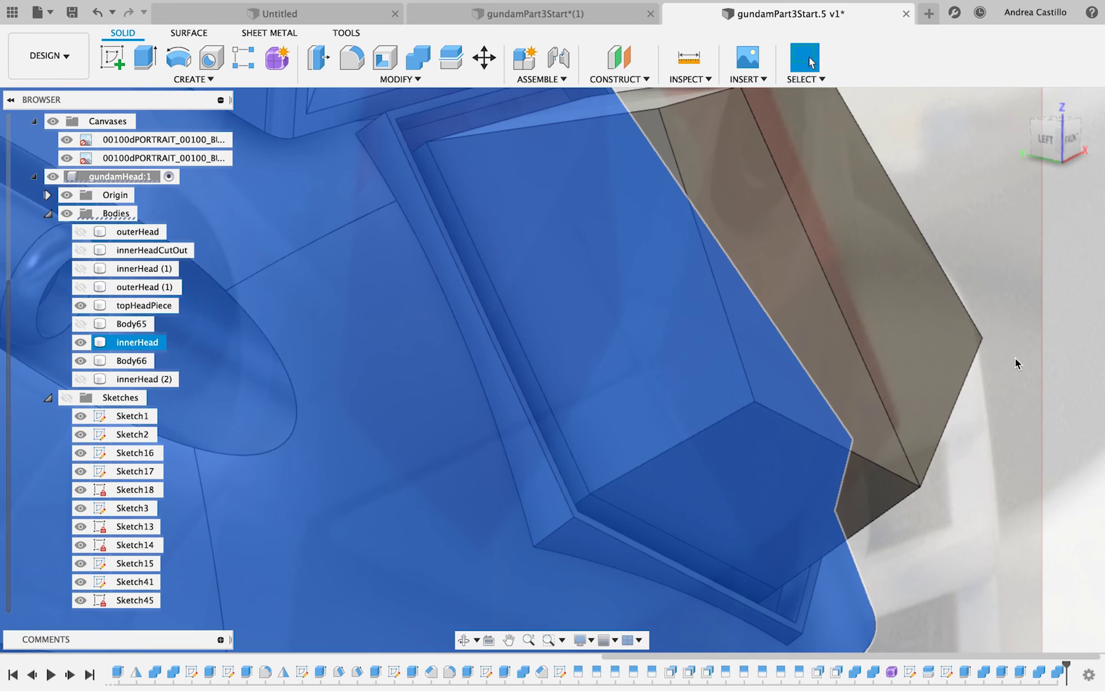
{"action": "left_click", "coordinate": [1017, 364]}
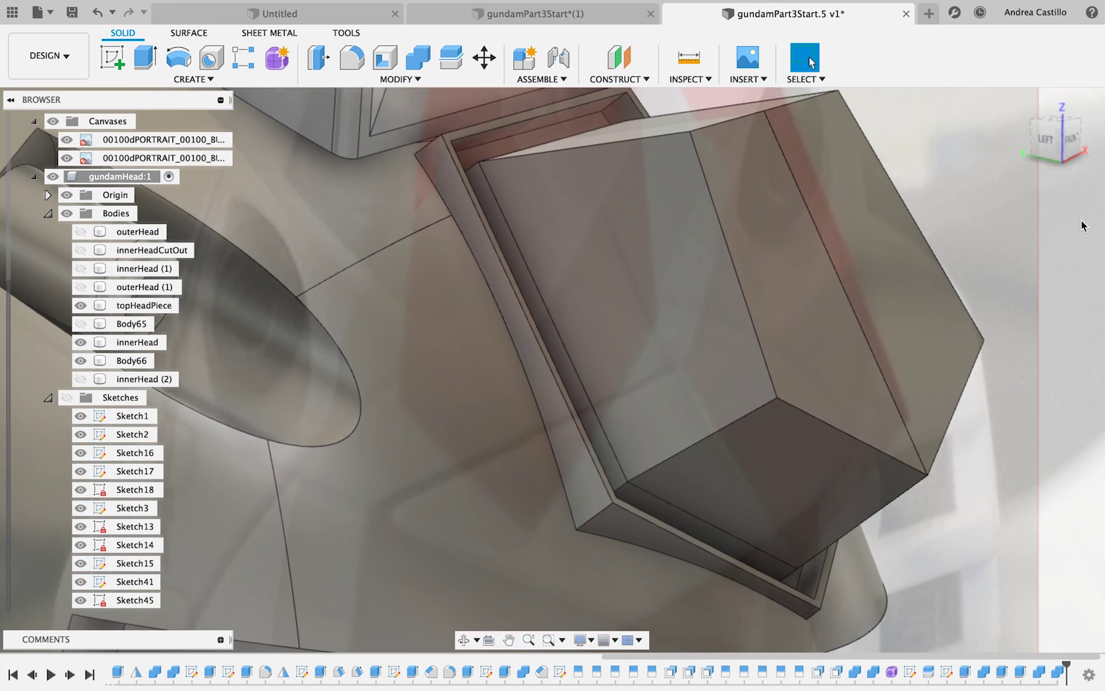
{"action": "scroll", "coordinate": [1018, 363], "scroll_direction": "down", "scroll_amount": 4}
{"action": "left_click", "coordinate": [1069, 146]}
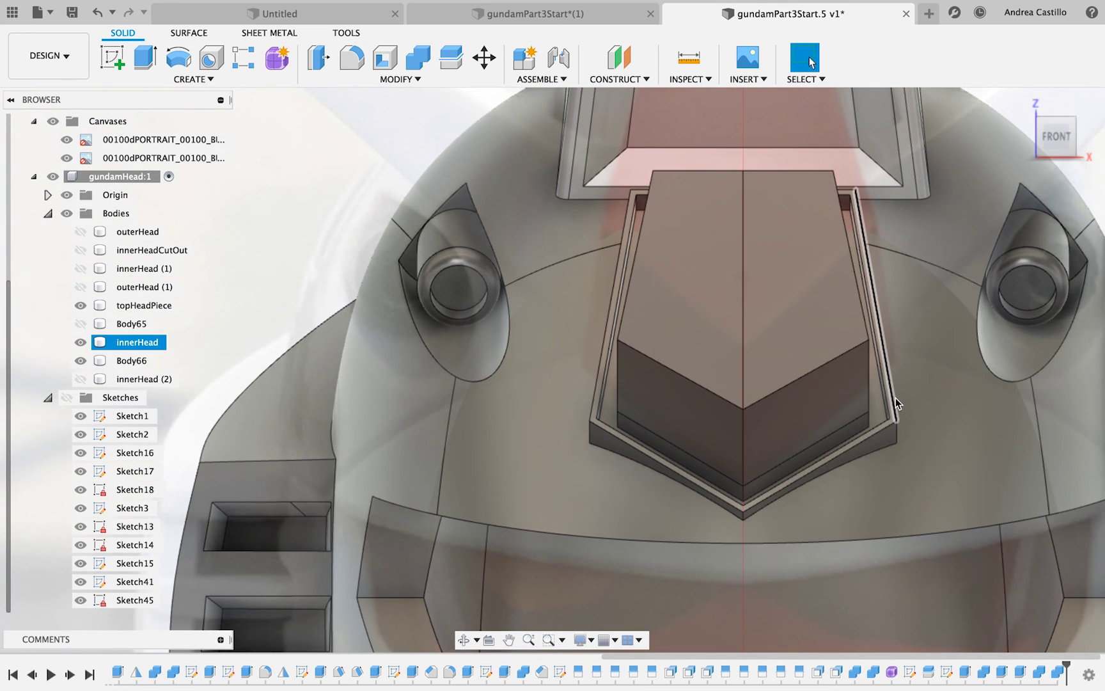